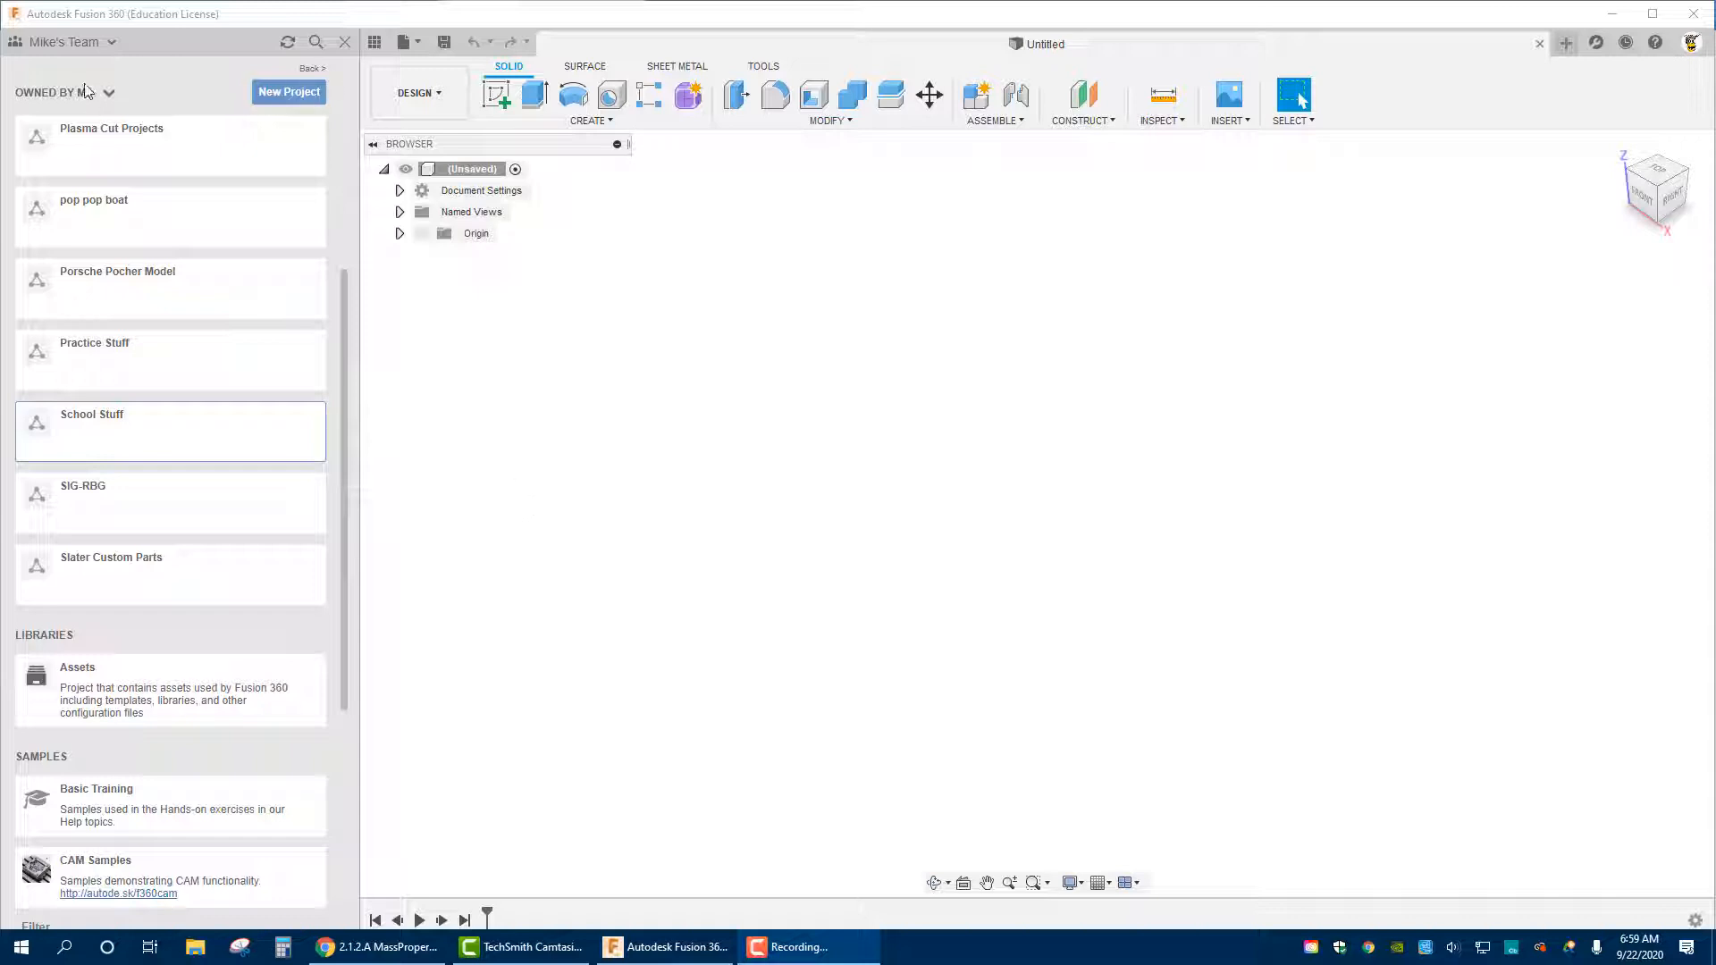
Show the project list and open the School Stuff project
click(376, 45)
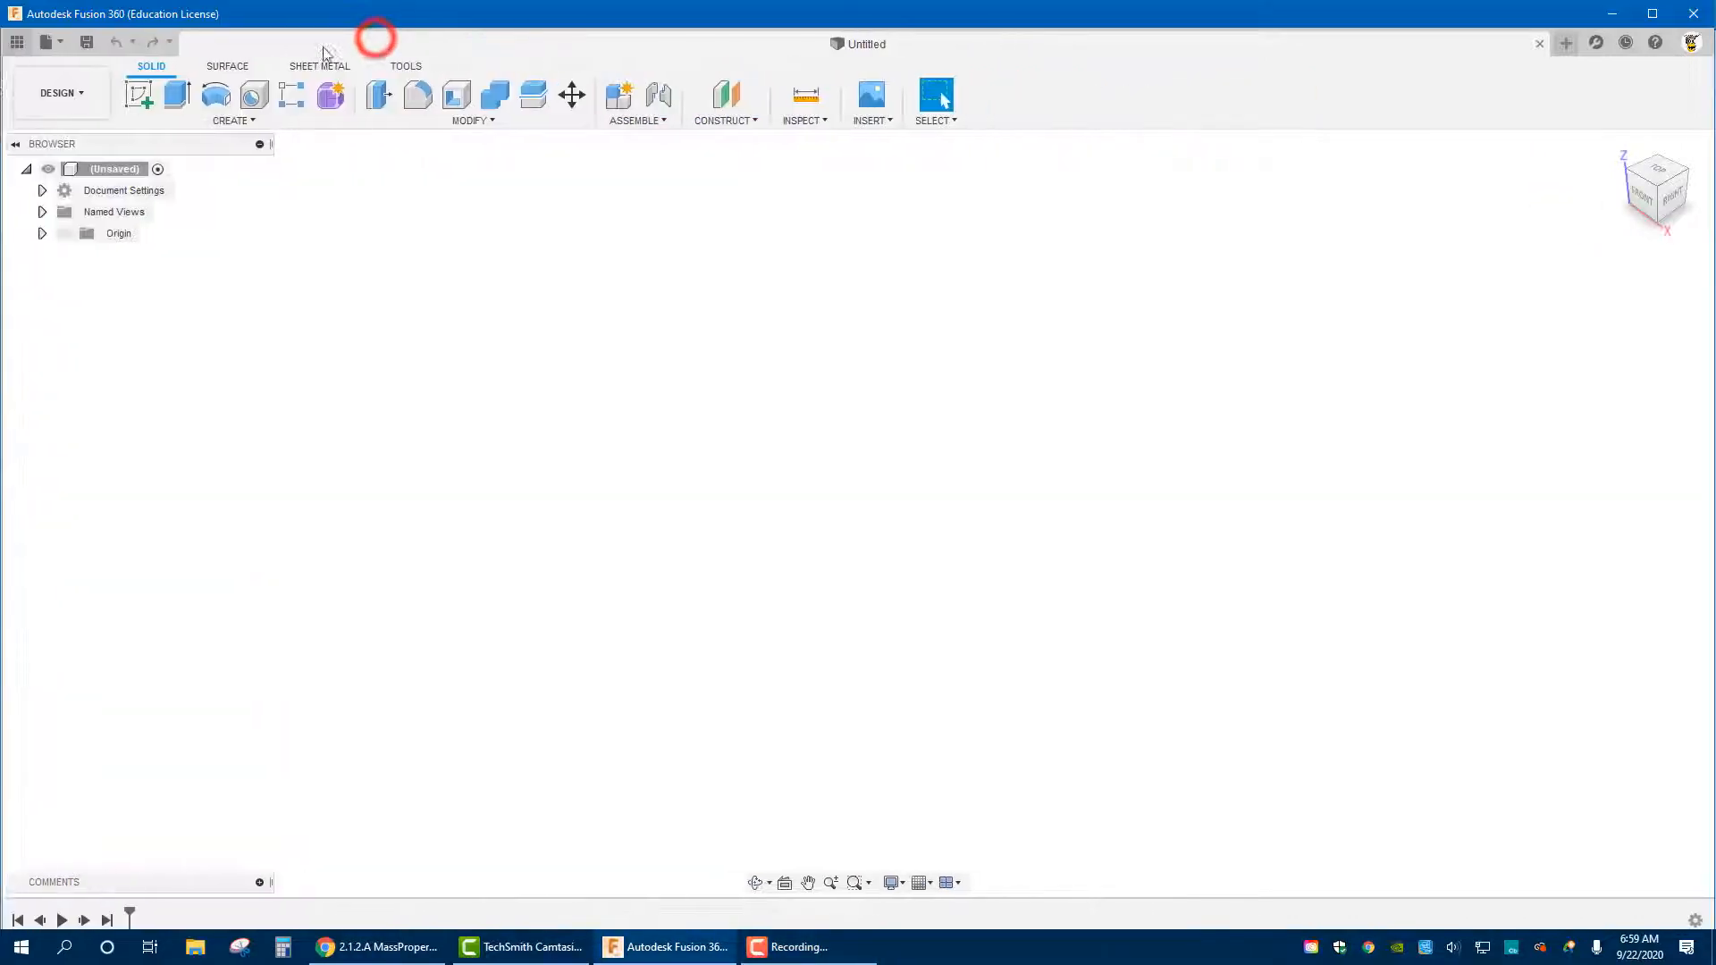
click(15, 42)
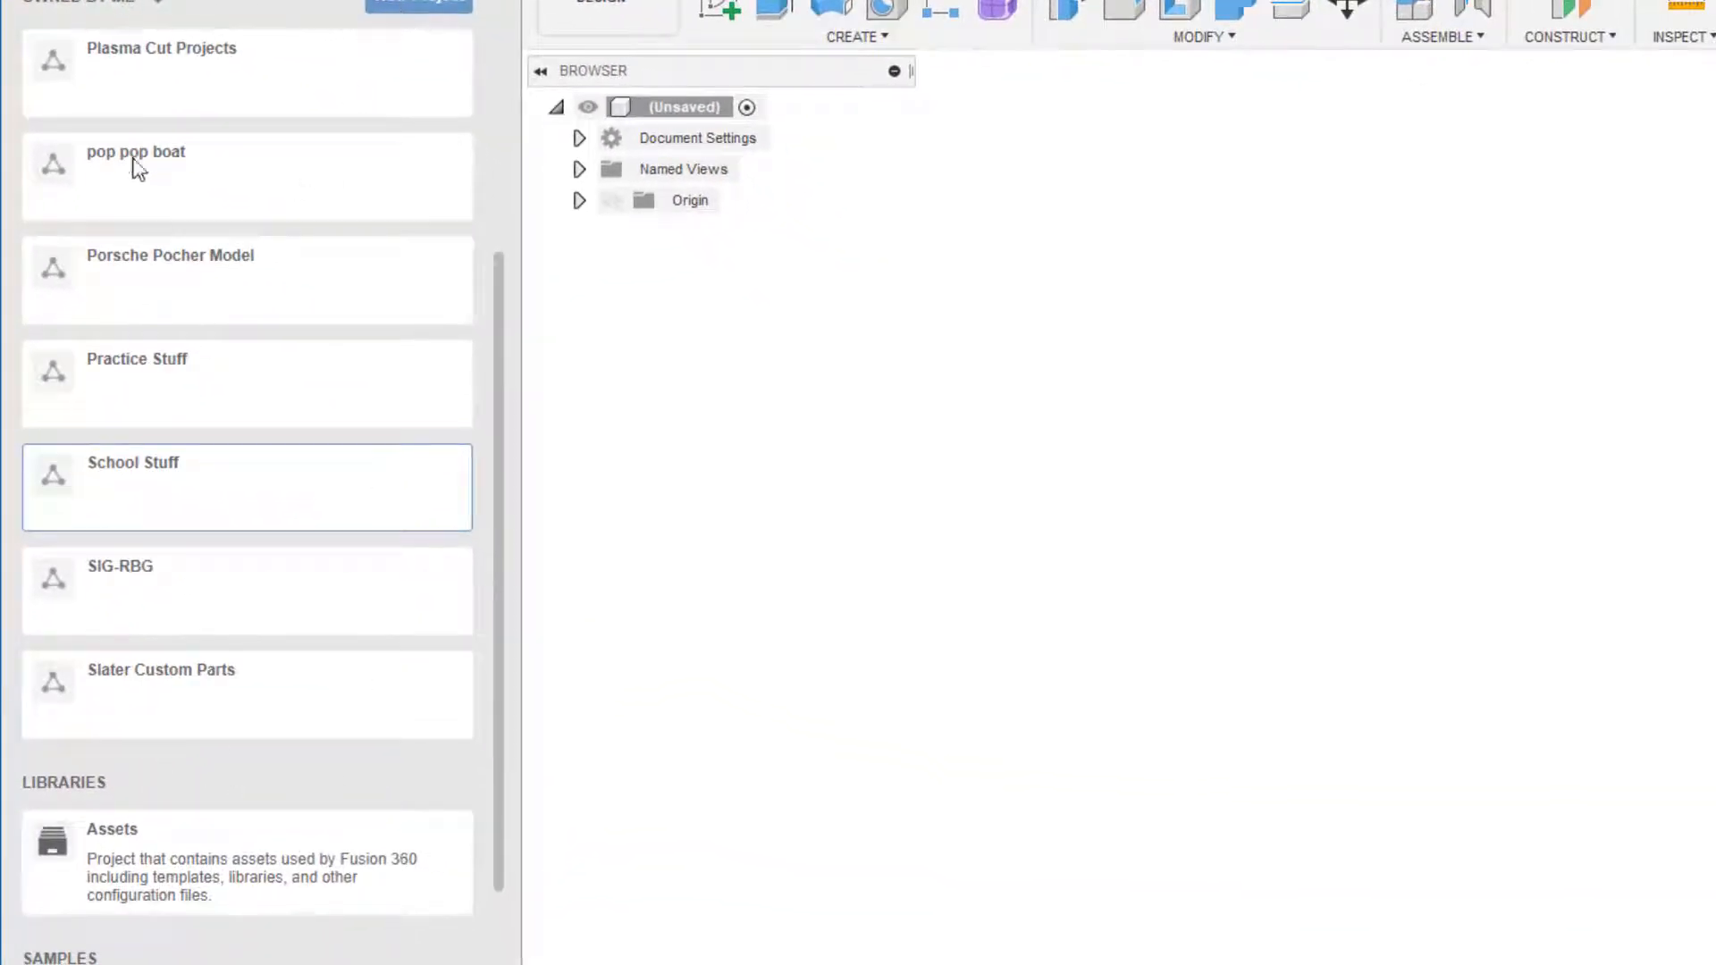
click(213, 503)
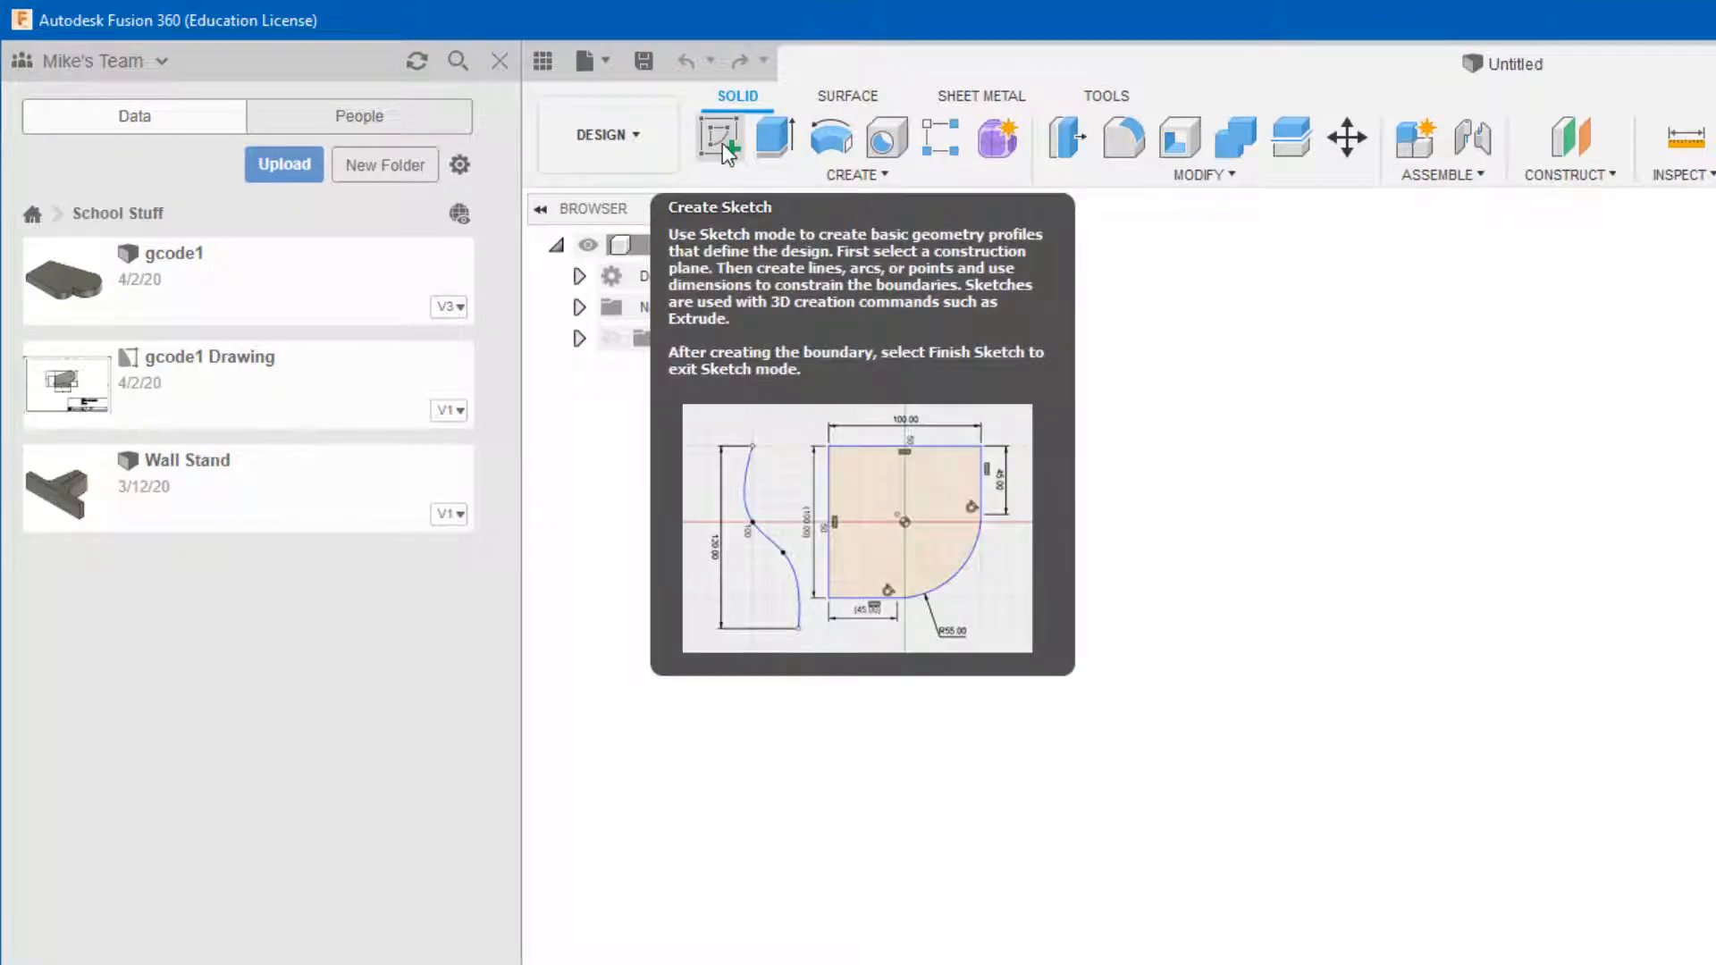
click(825, 174)
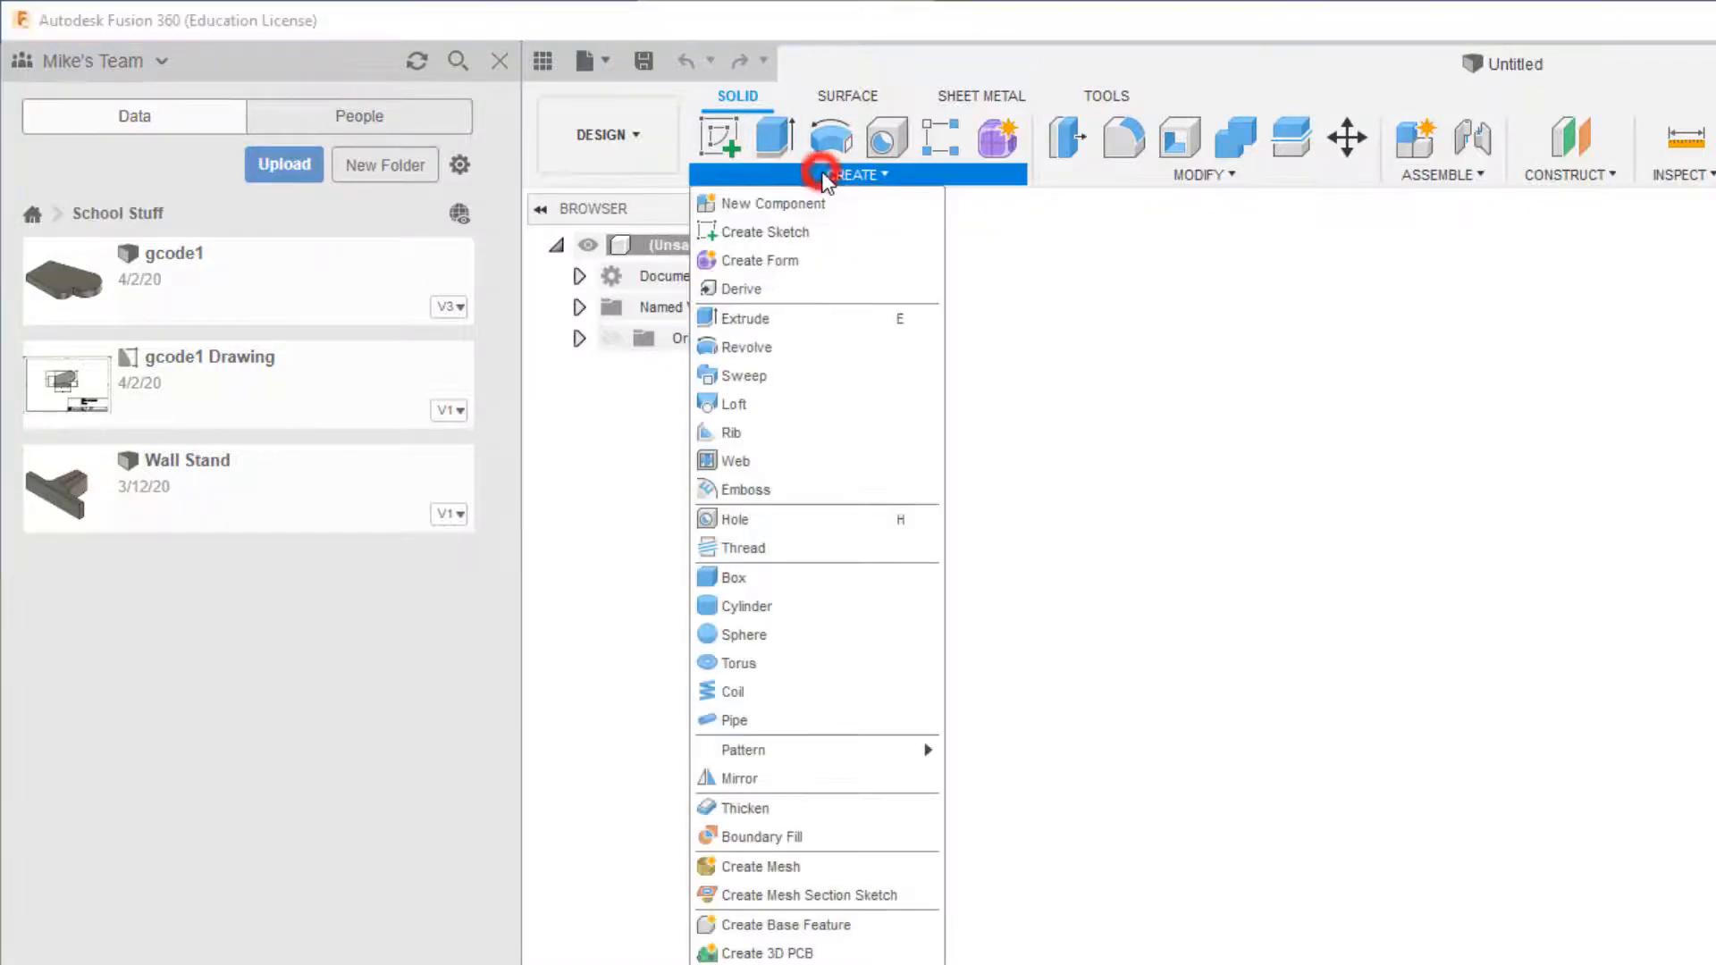
click(852, 174)
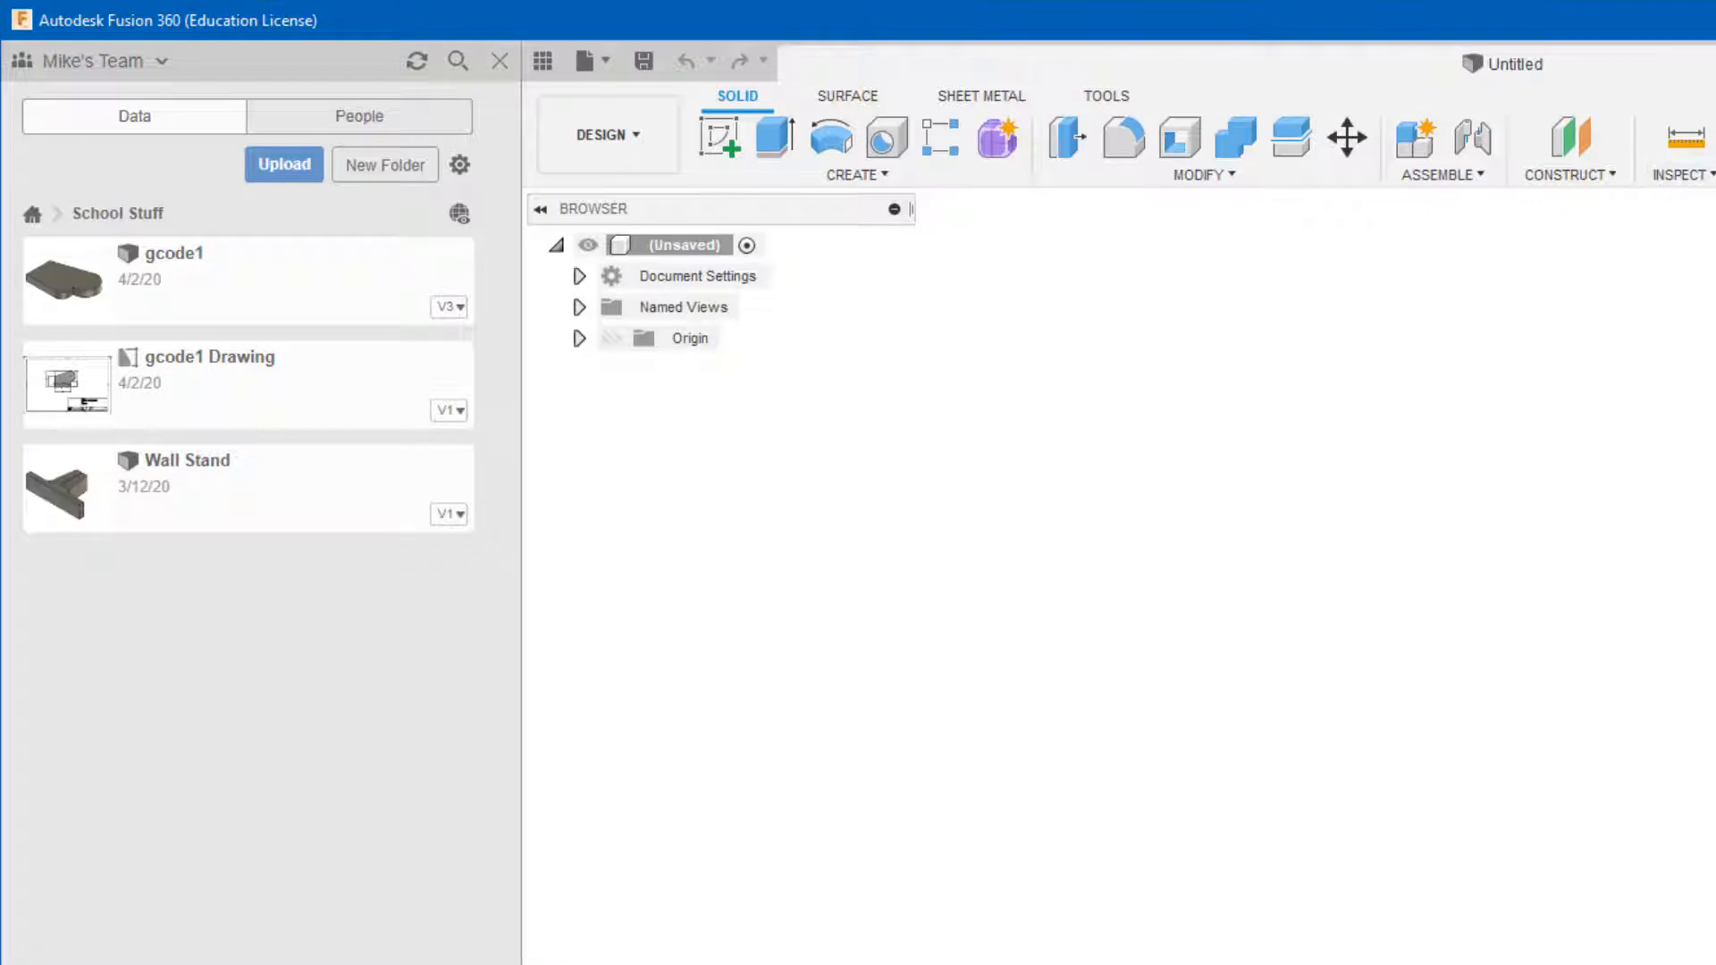
click(847, 95)
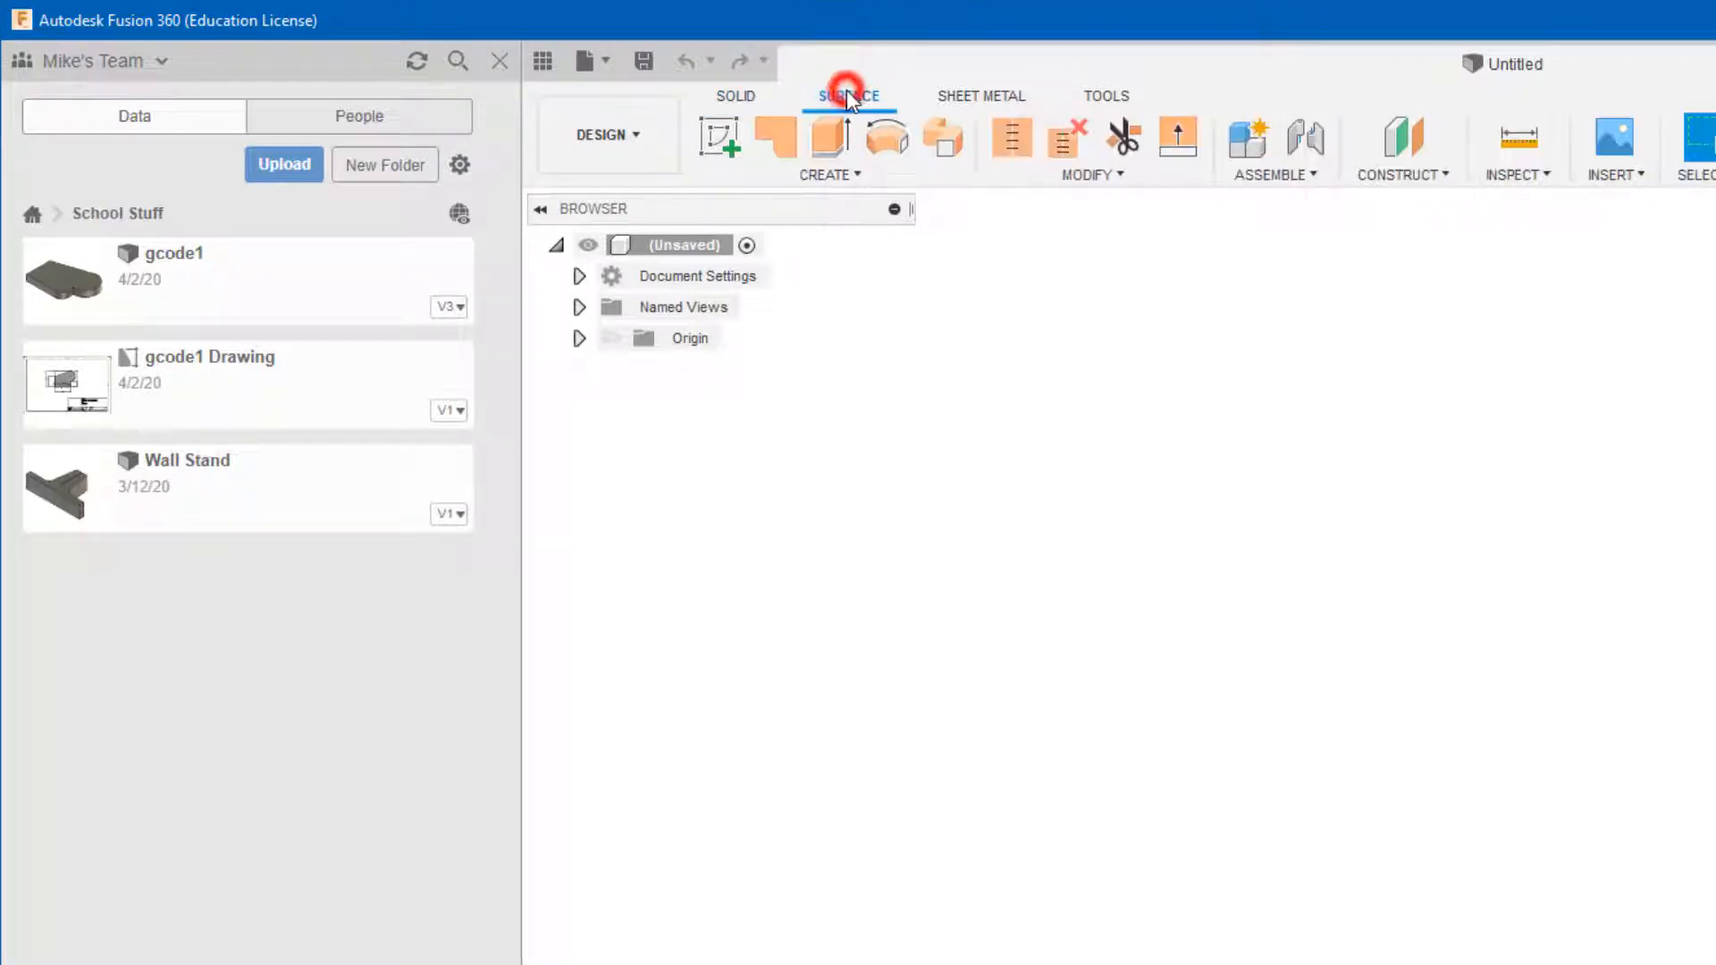
click(981, 96)
click(1108, 95)
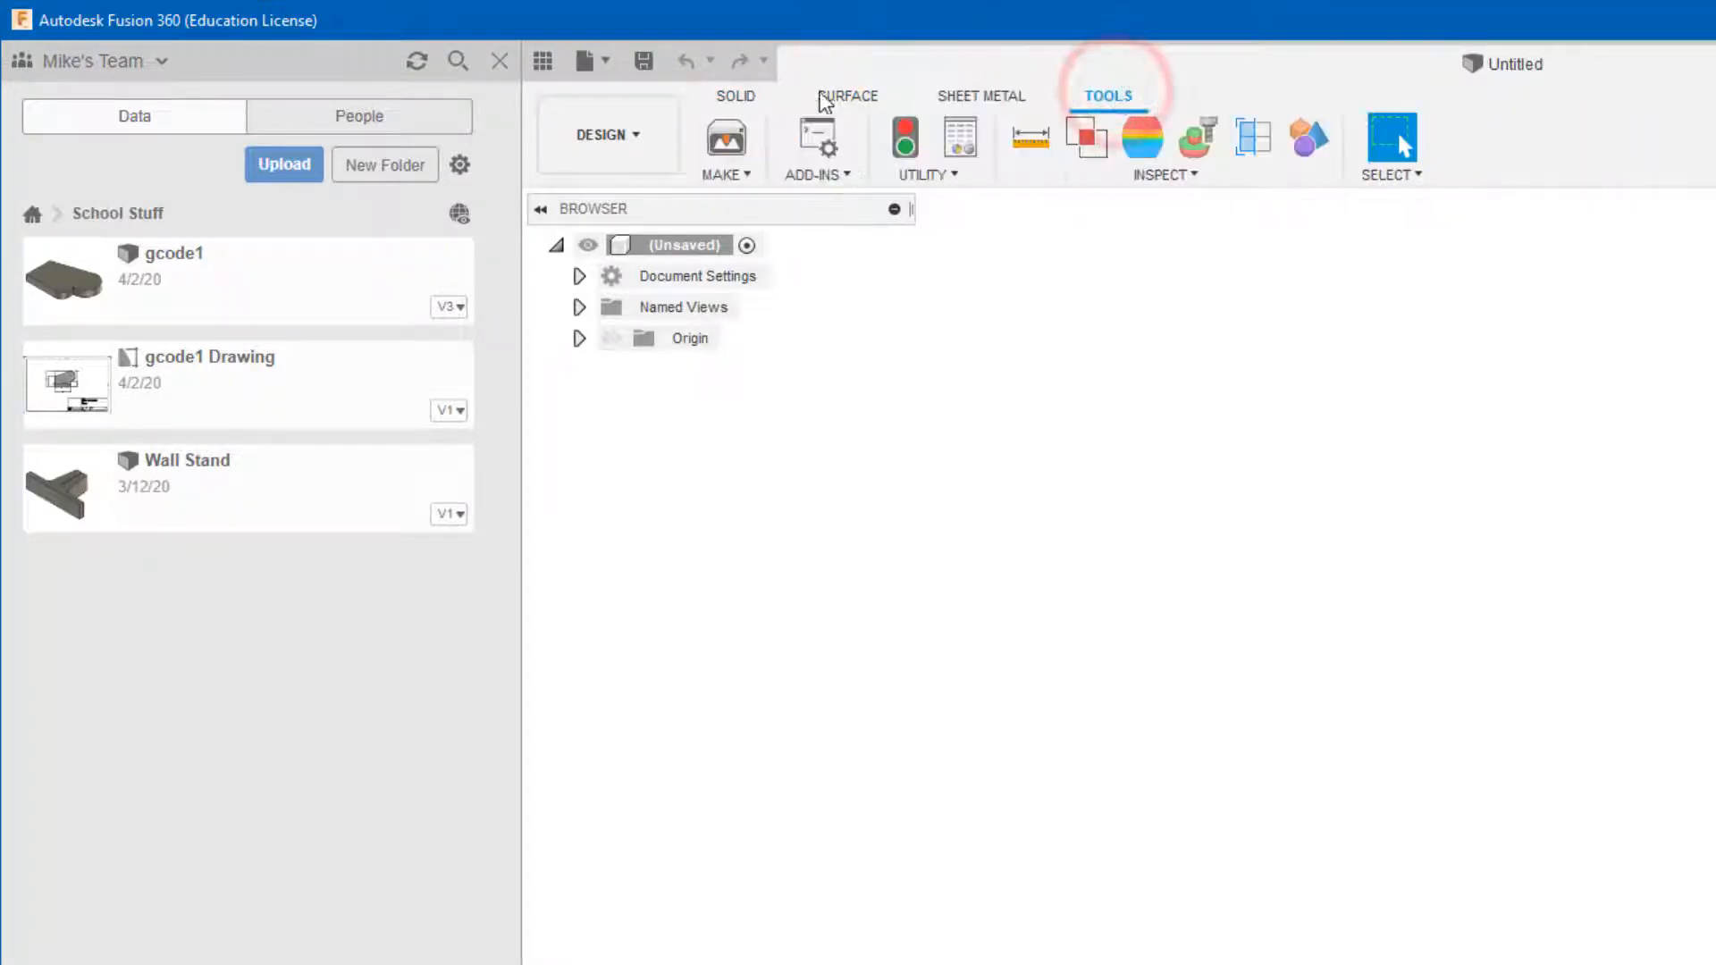
click(750, 99)
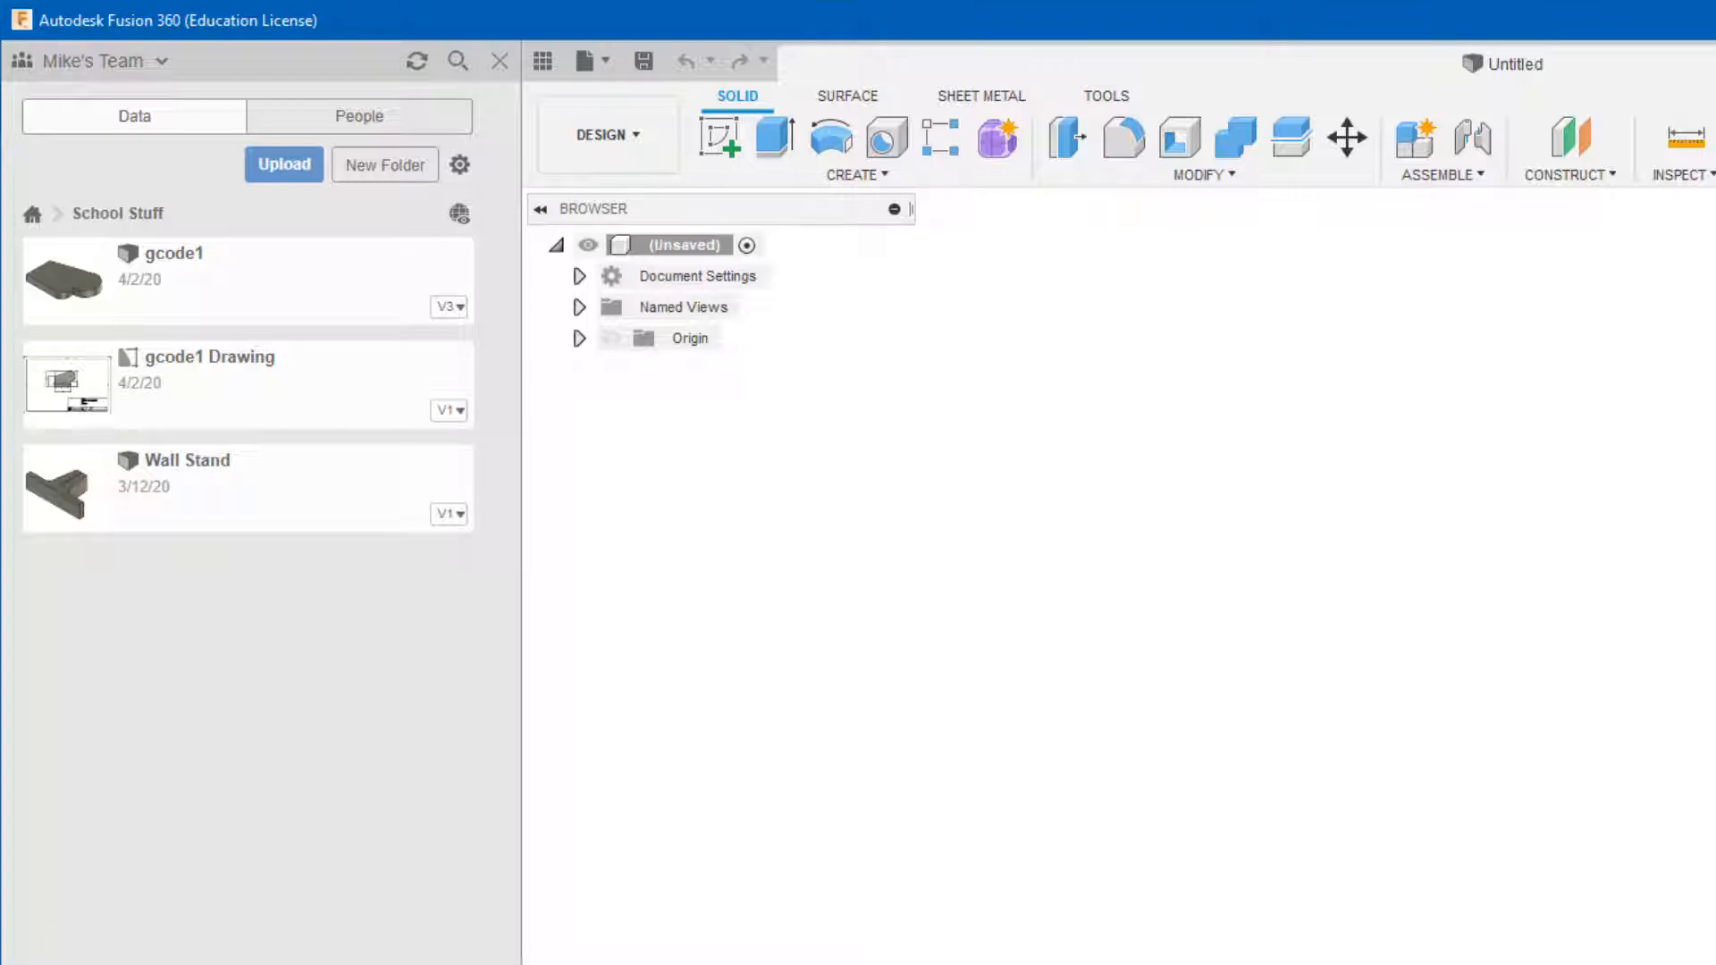
Sketch a center rectangle at the origin on the horizontal plane, 5.125 in wide and 2.75 in high, and finish the sketch
click(719, 138)
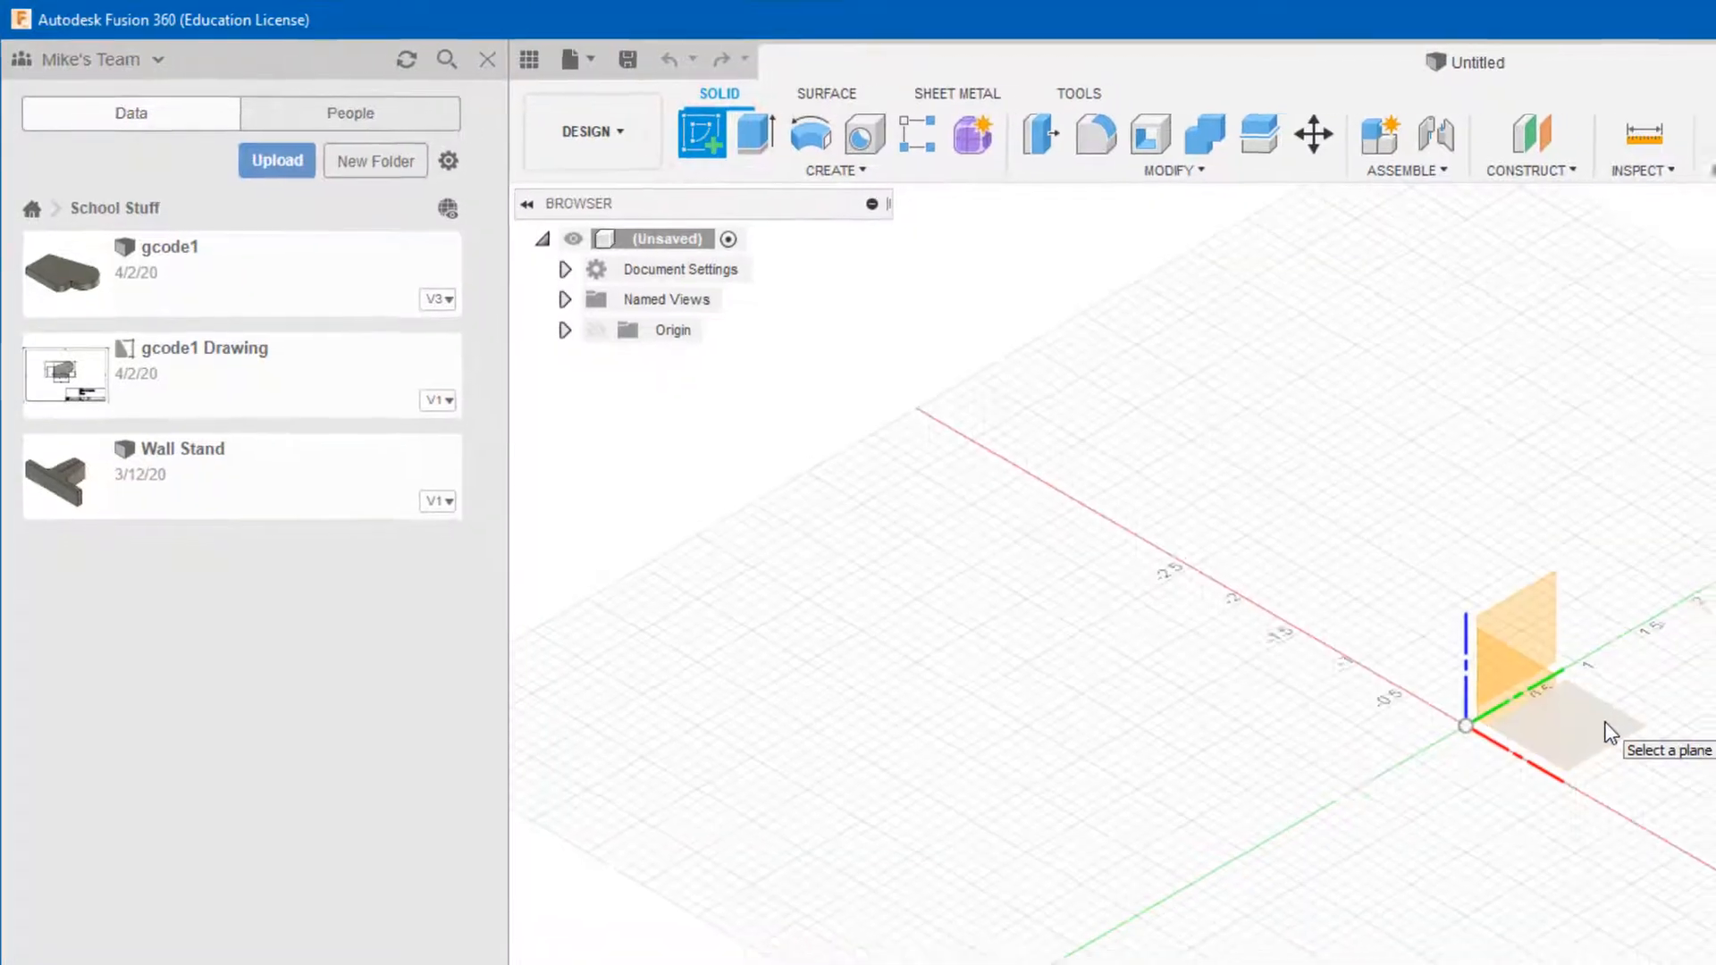
click(1644, 741)
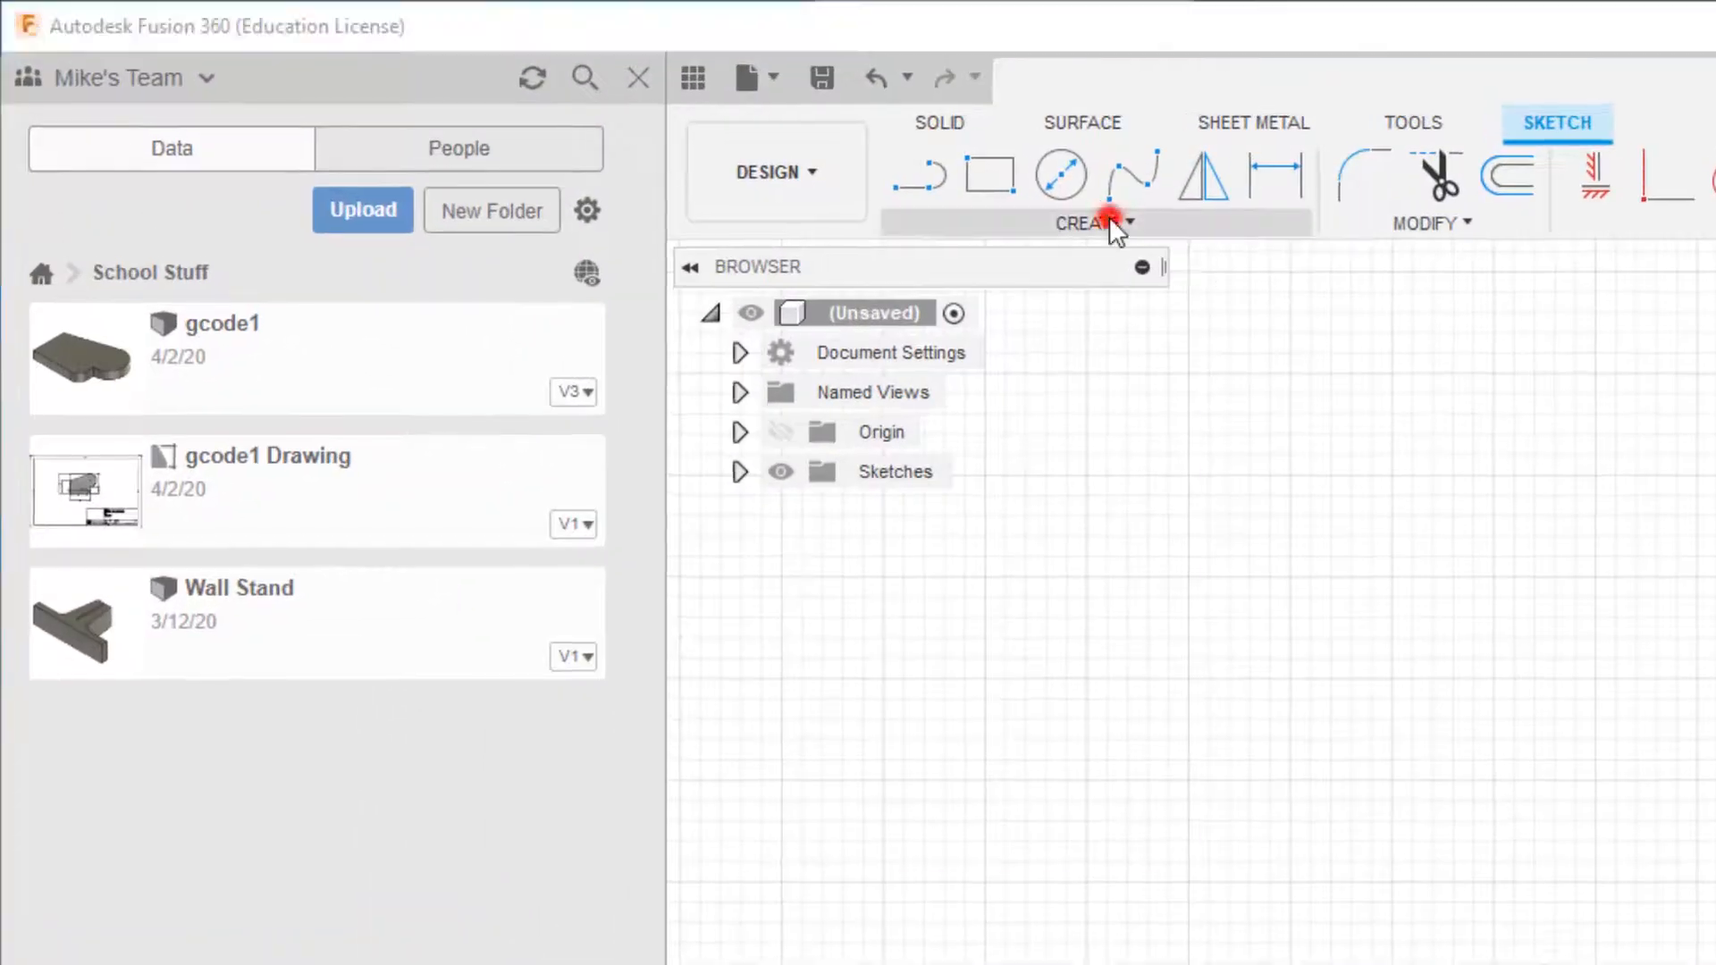
click(657, 128)
mouse_move(1017, 299)
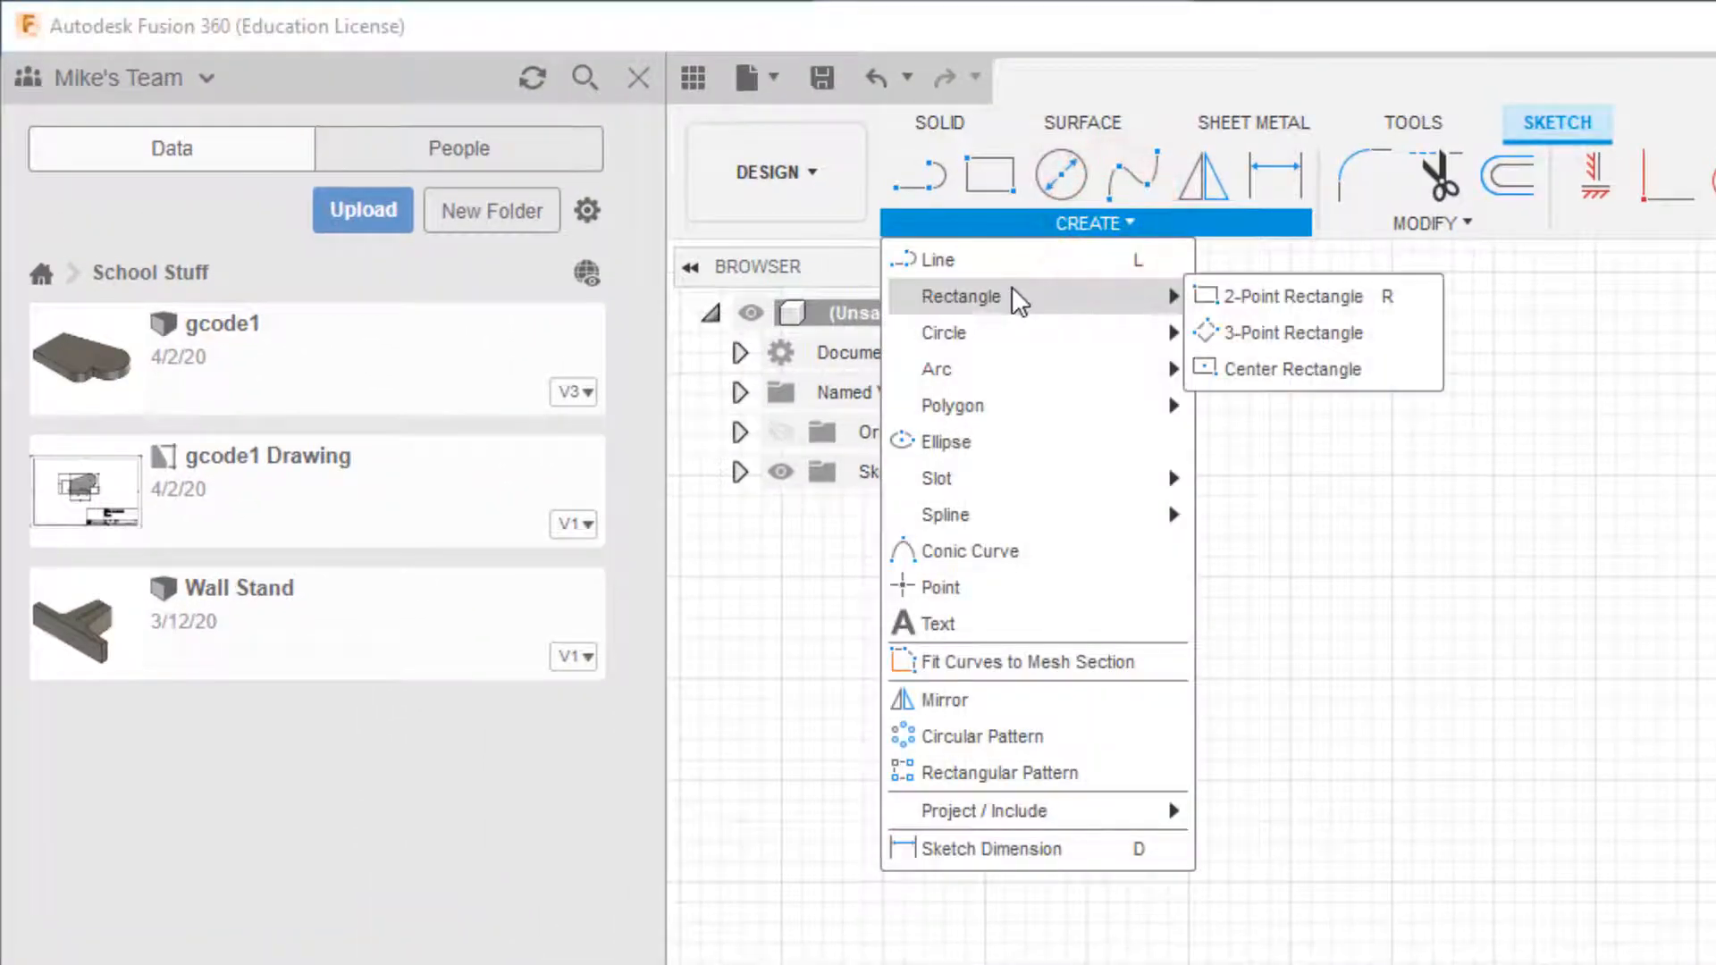
click(1299, 368)
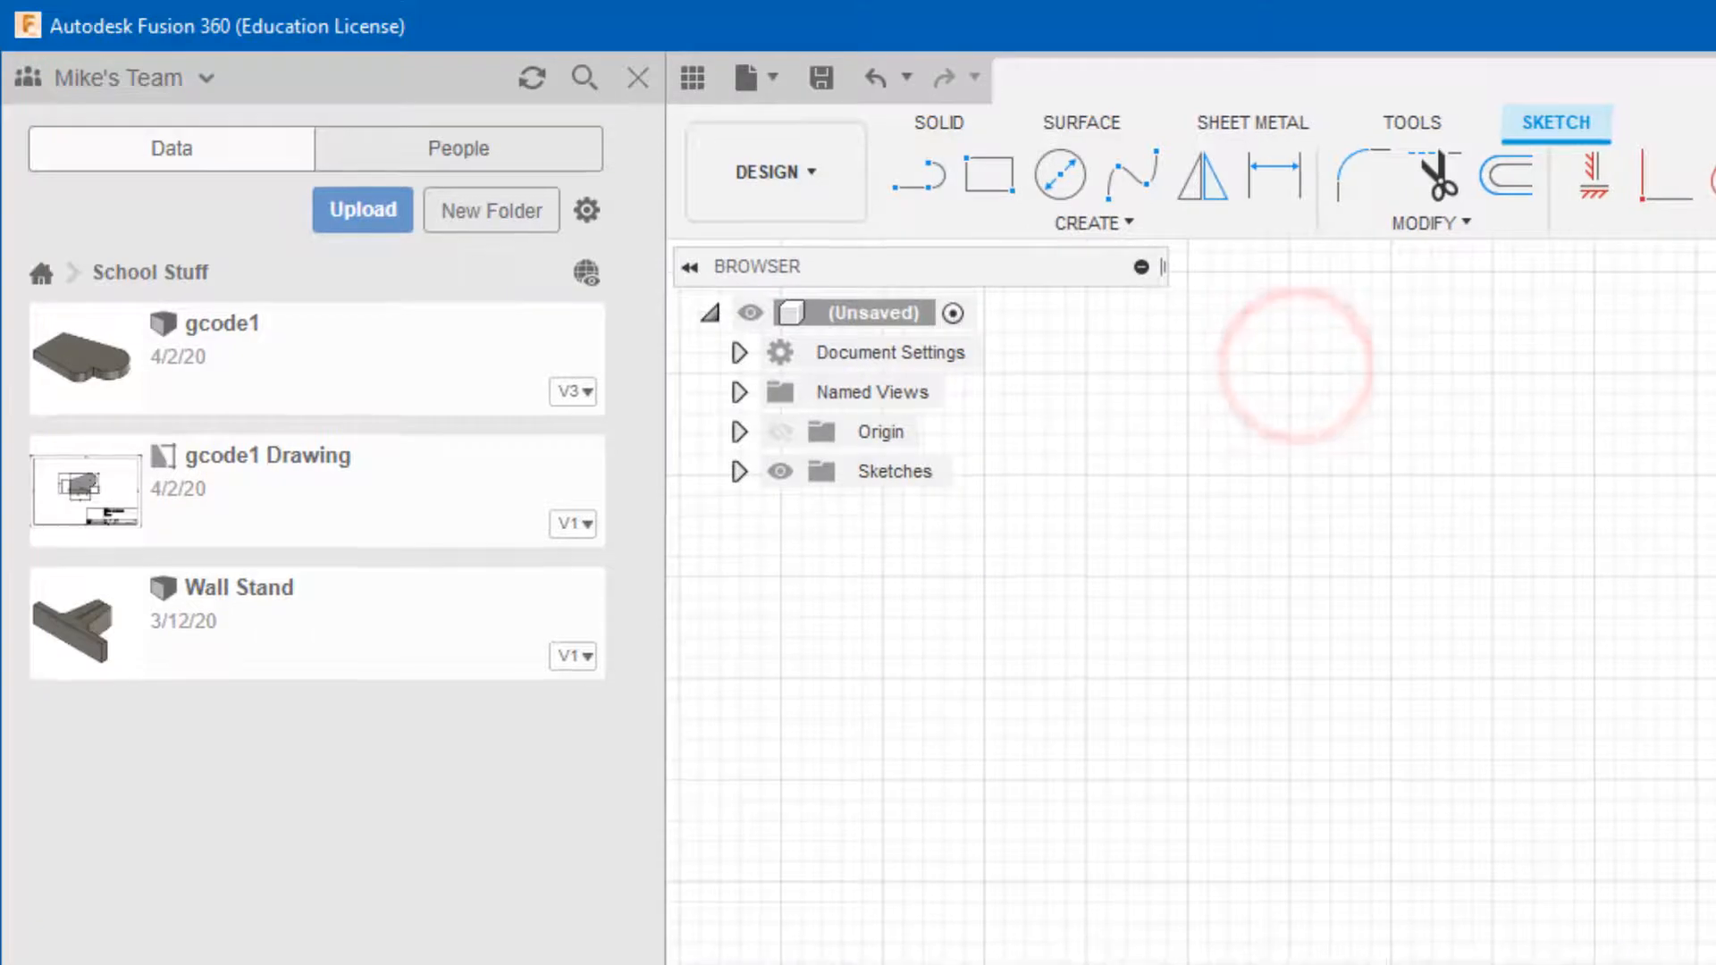
click(1417, 855)
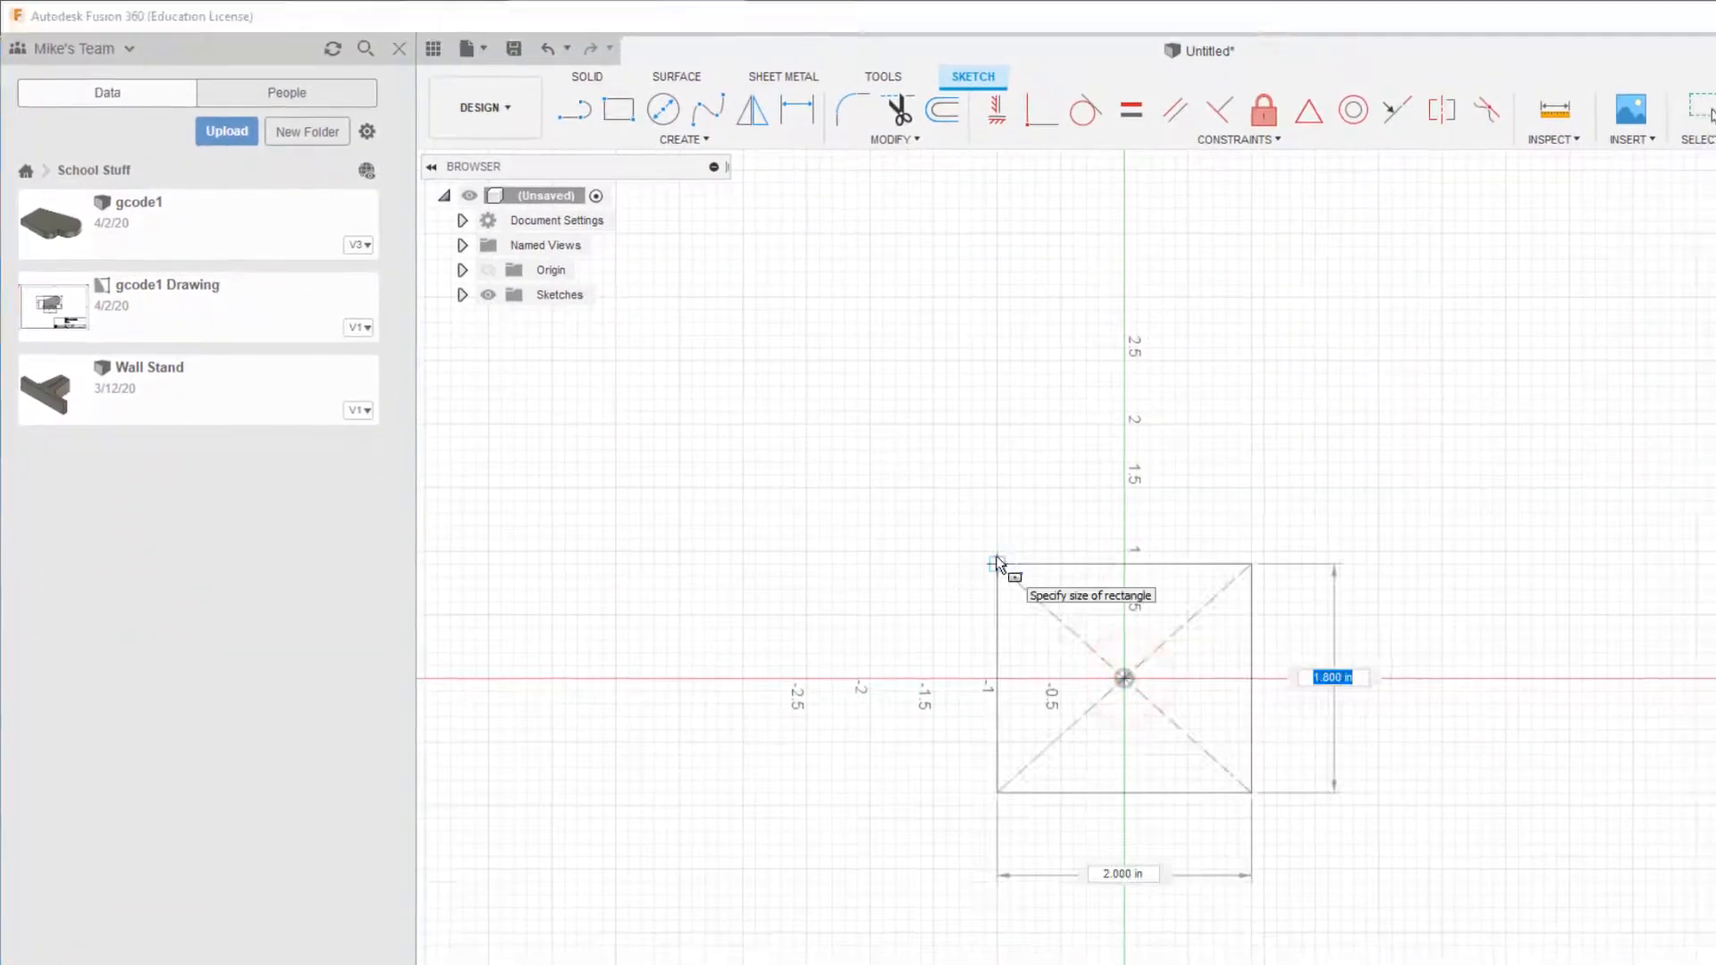
text(2.75)
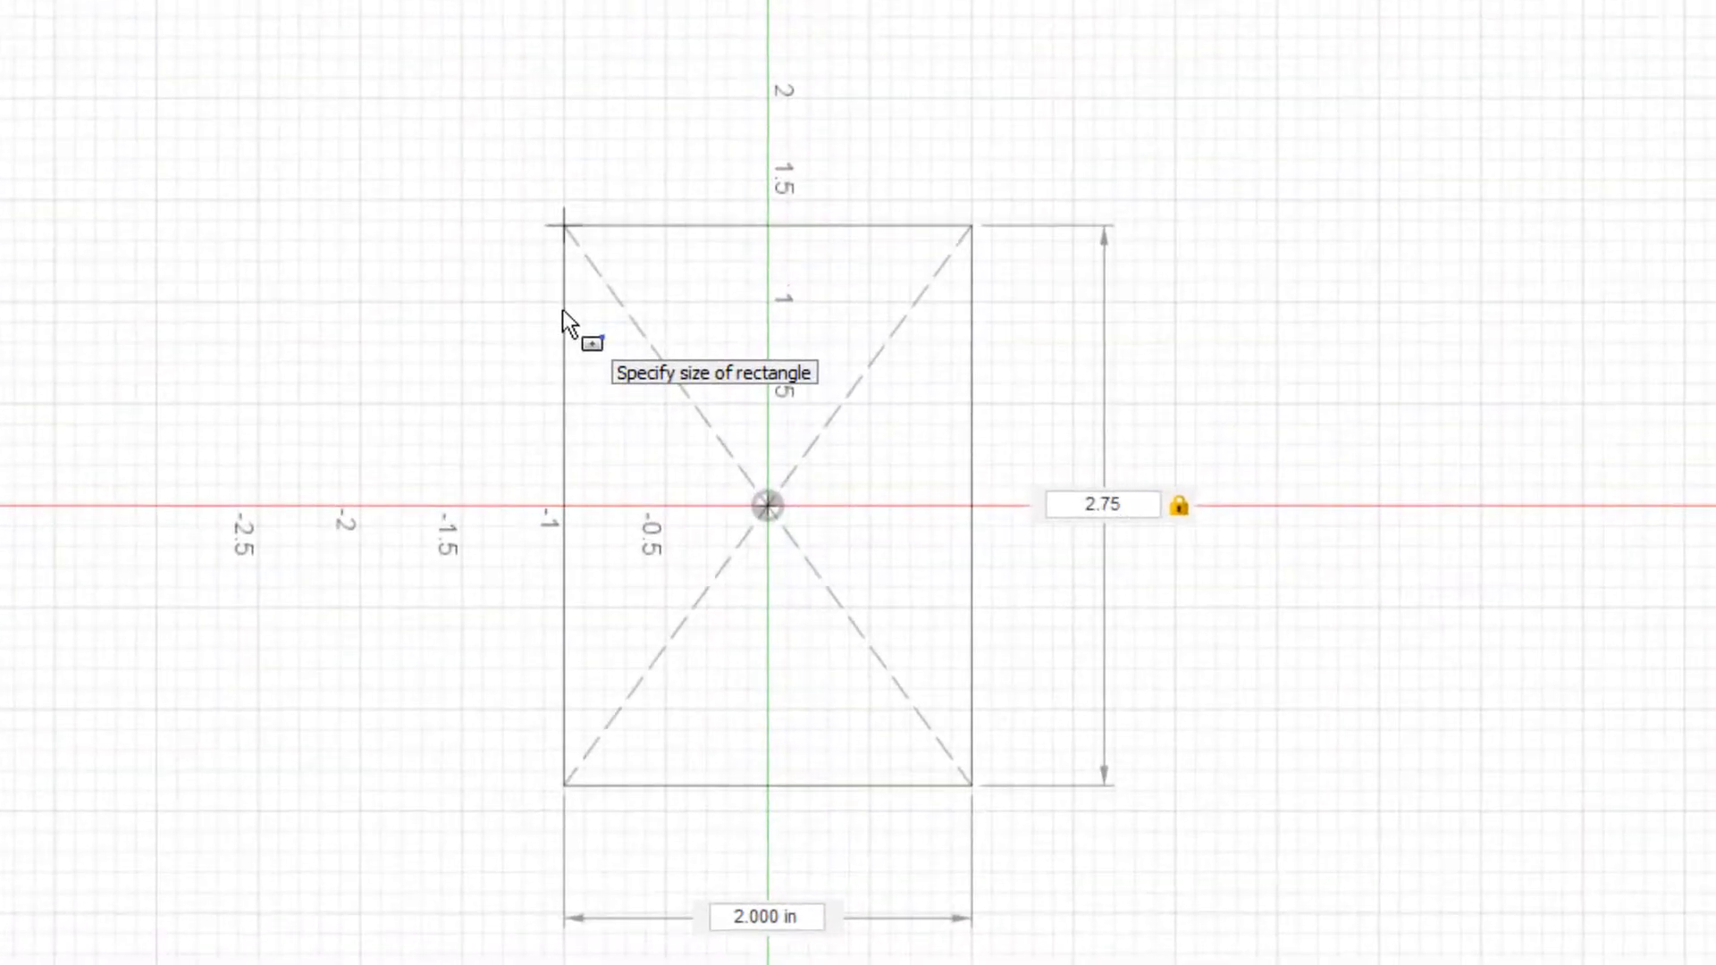
key(Tab)
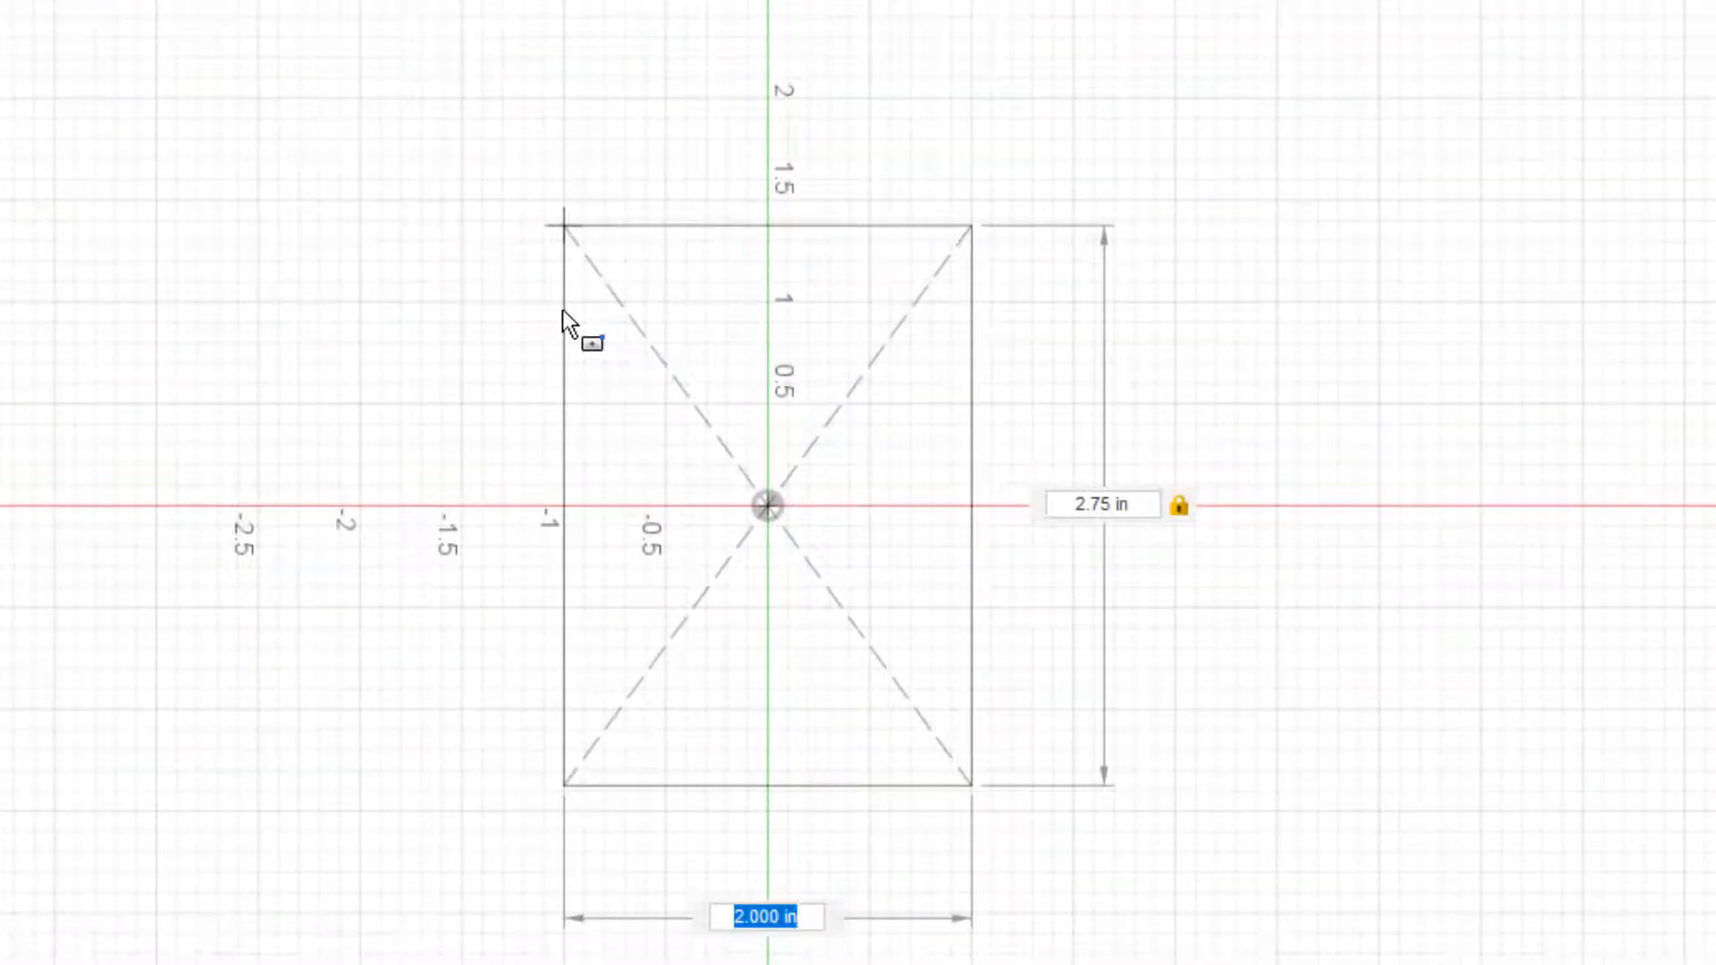
text(5.15)
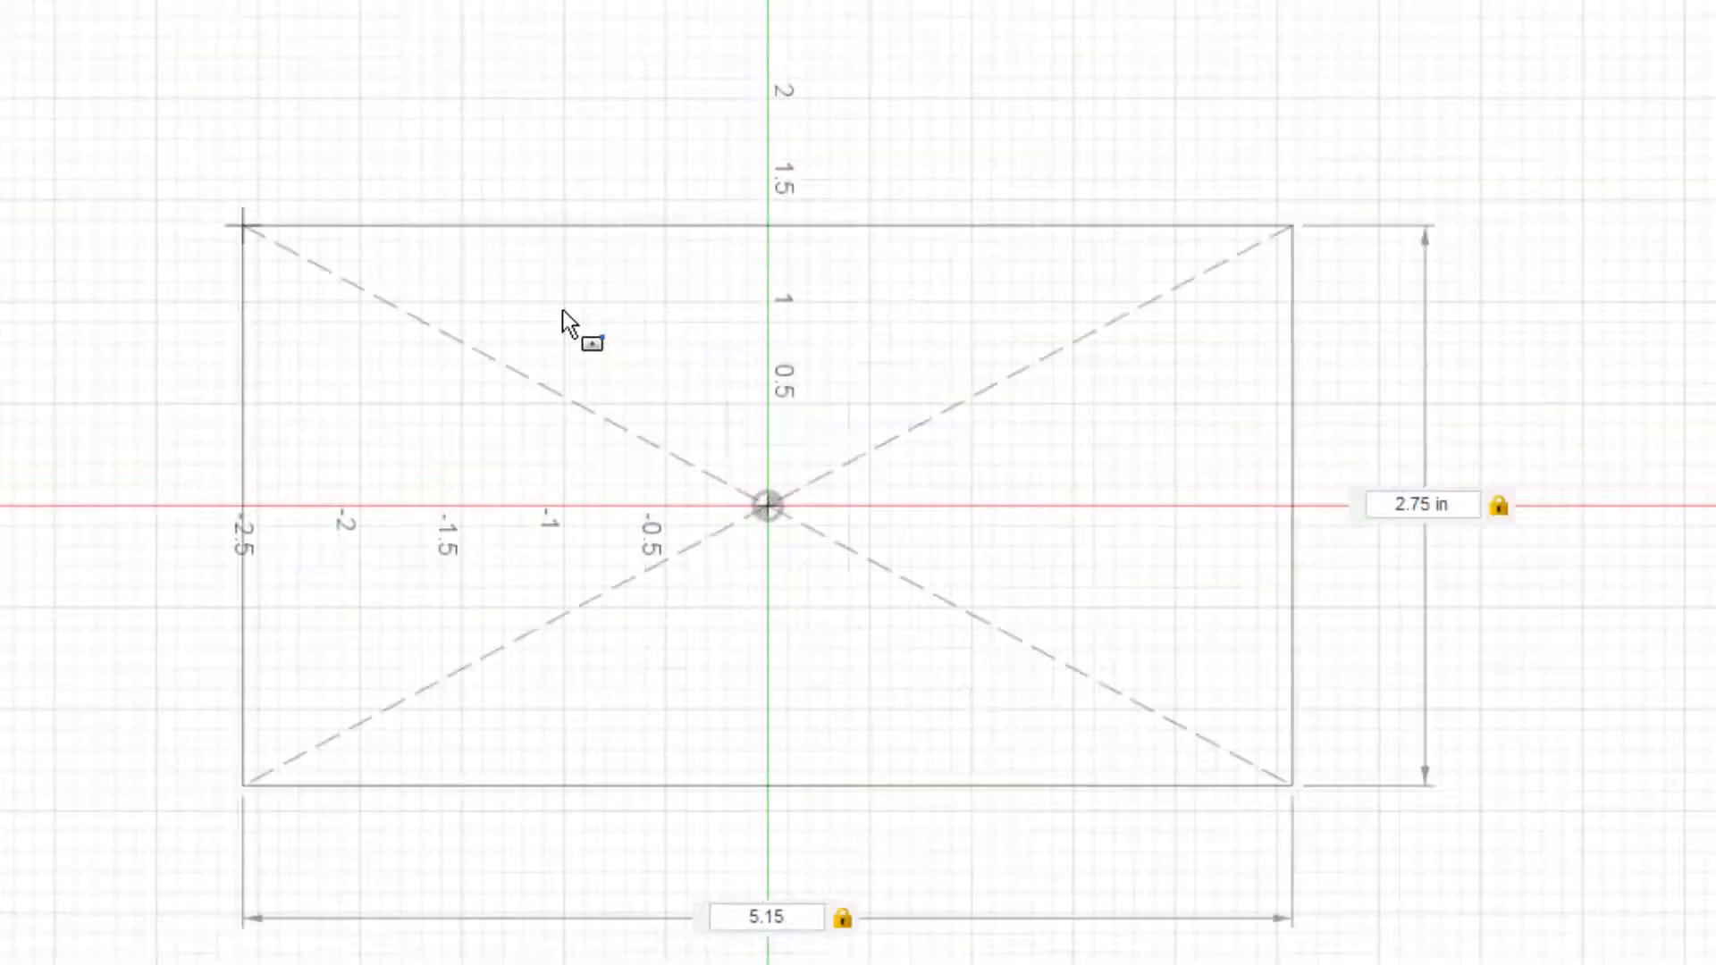
key(BackSpace)
text(25)
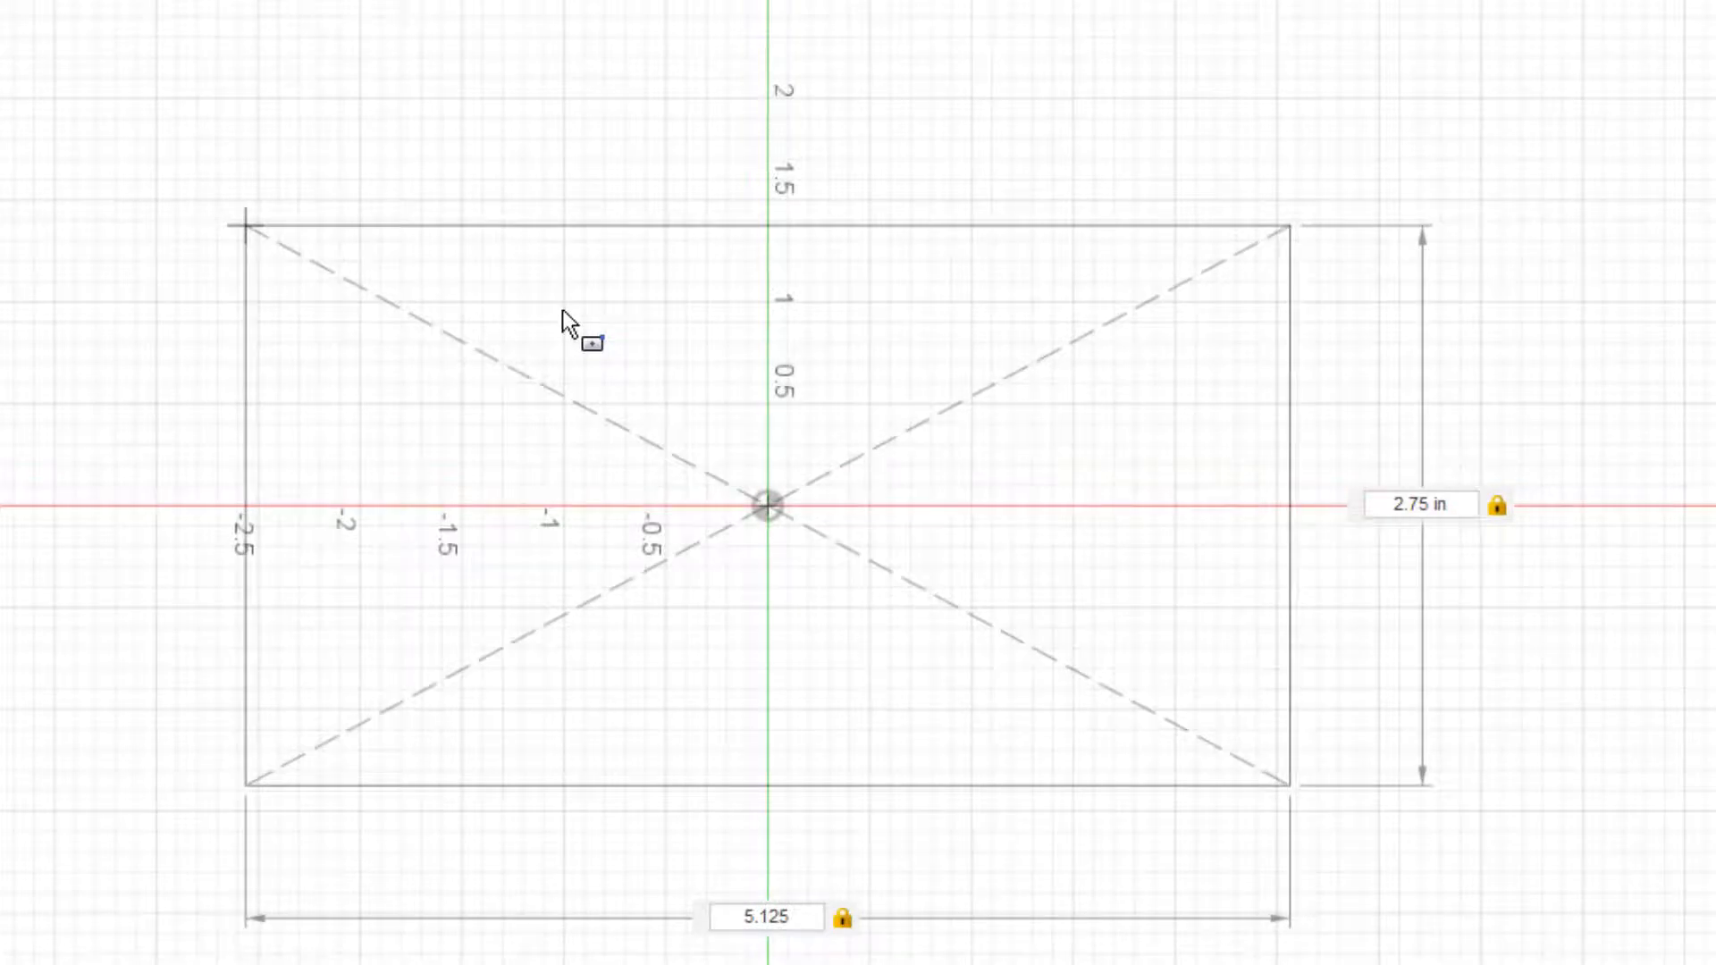
key(Return)
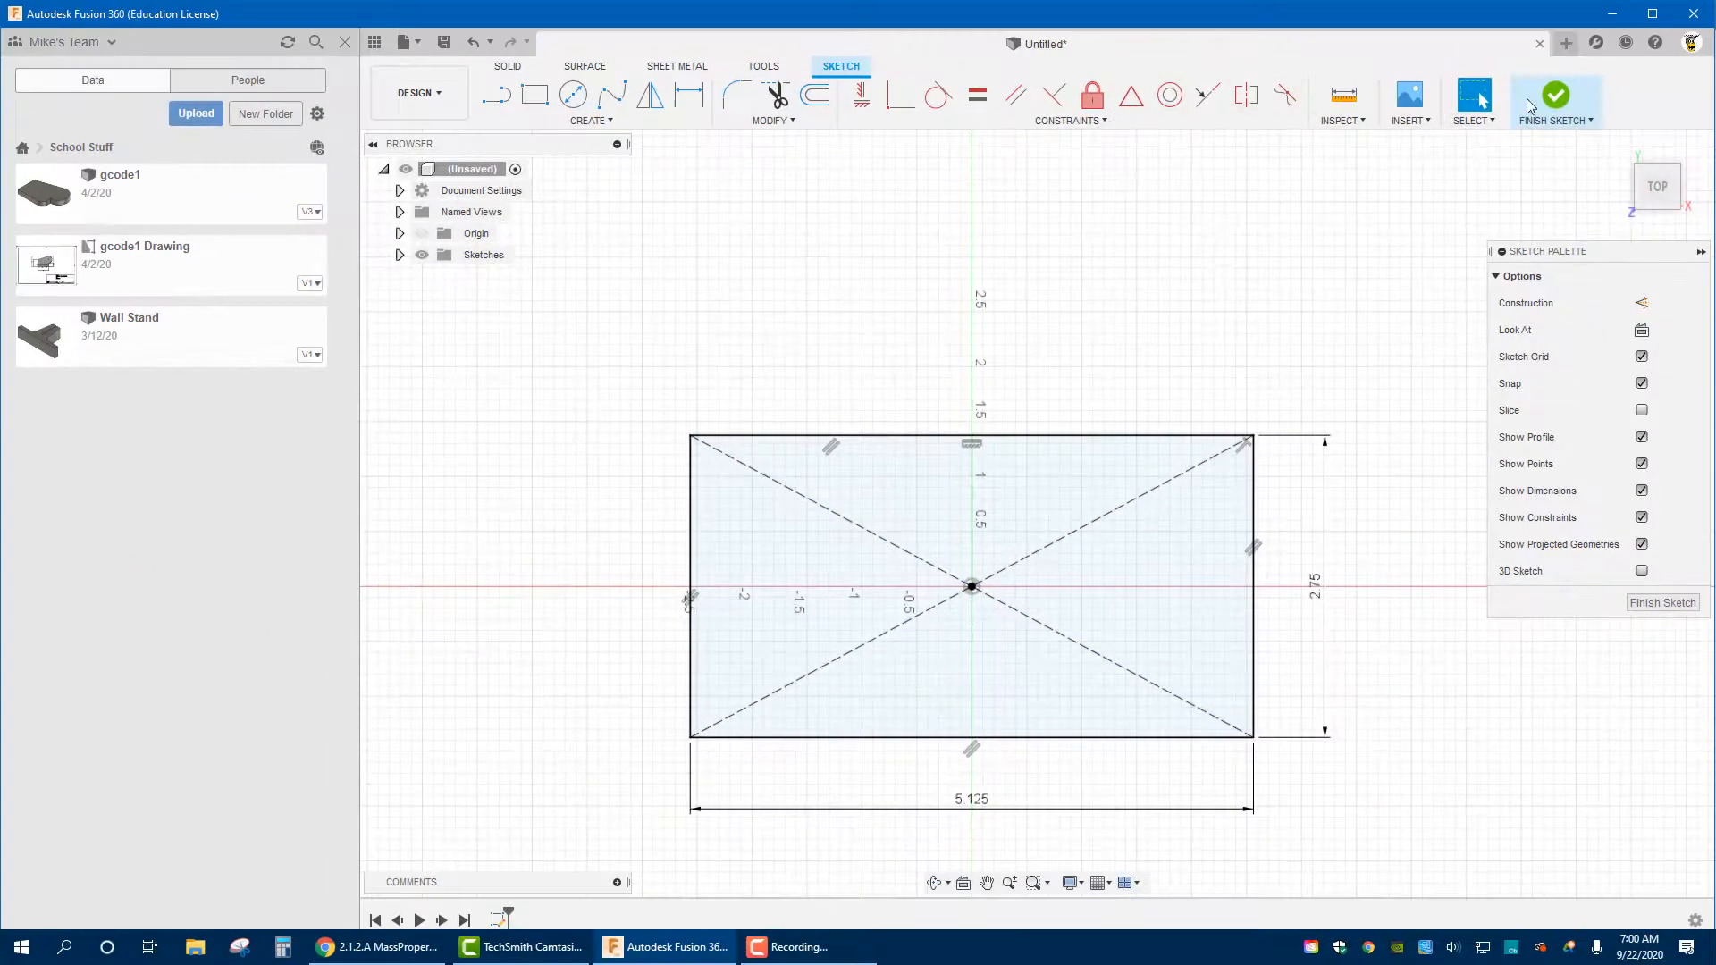
click(1550, 99)
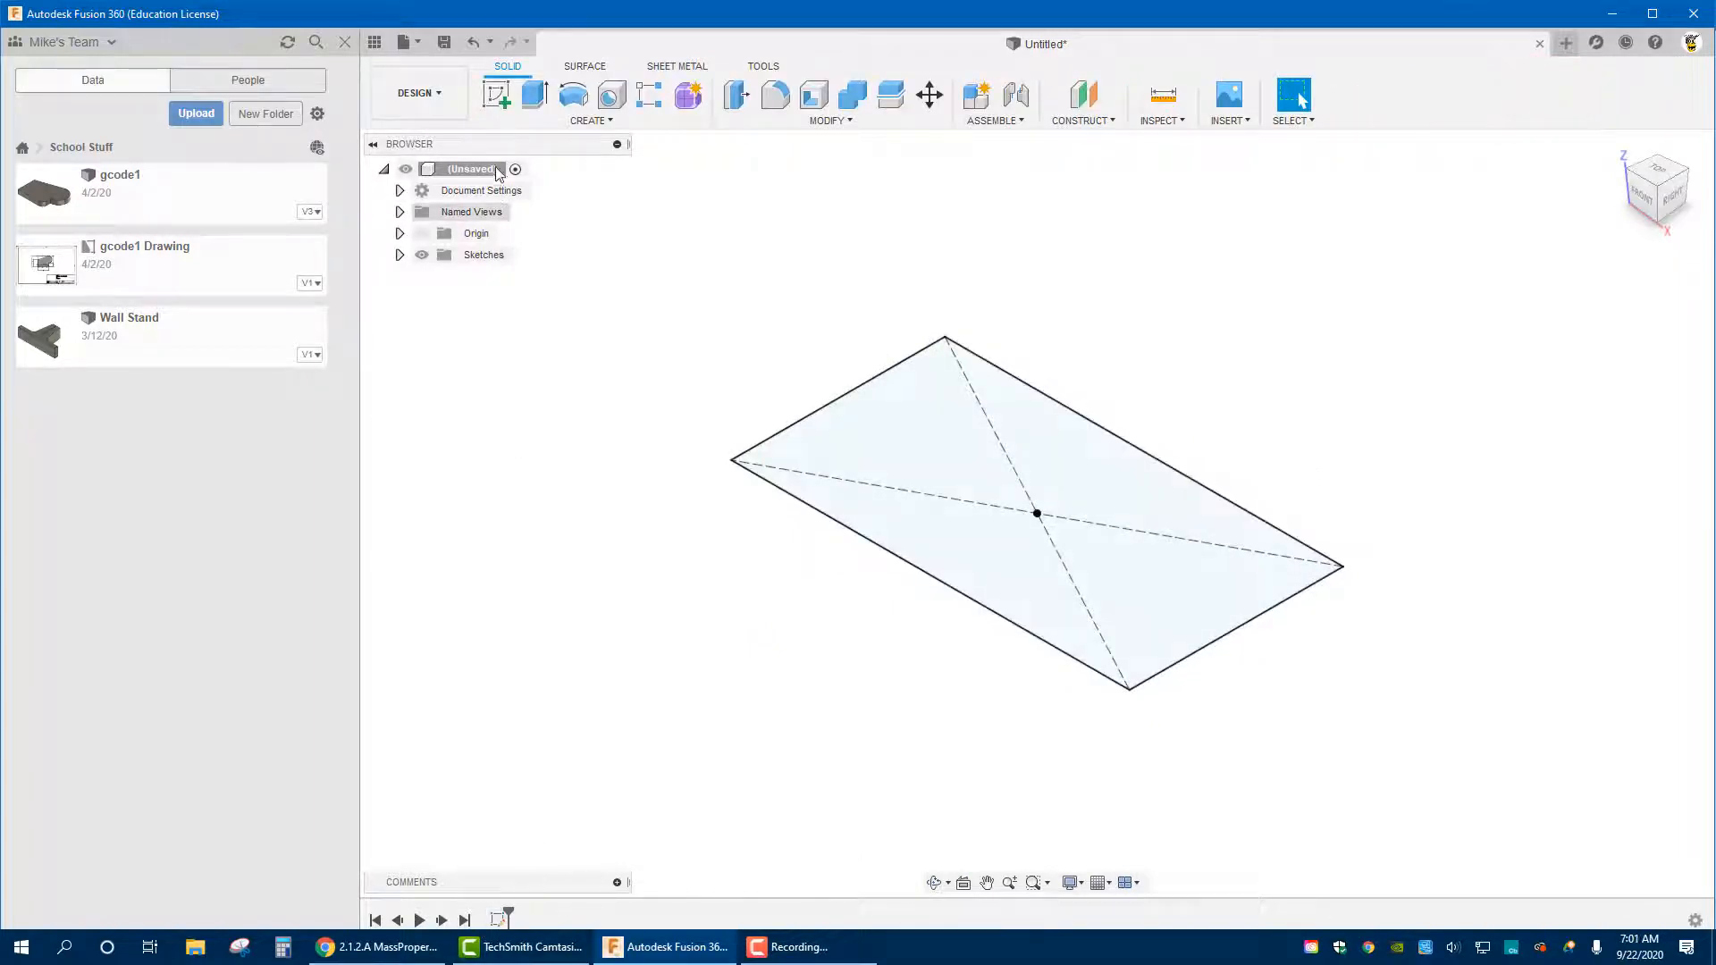
Extrude the rectangle 1.75 in to one side as a new body
click(534, 94)
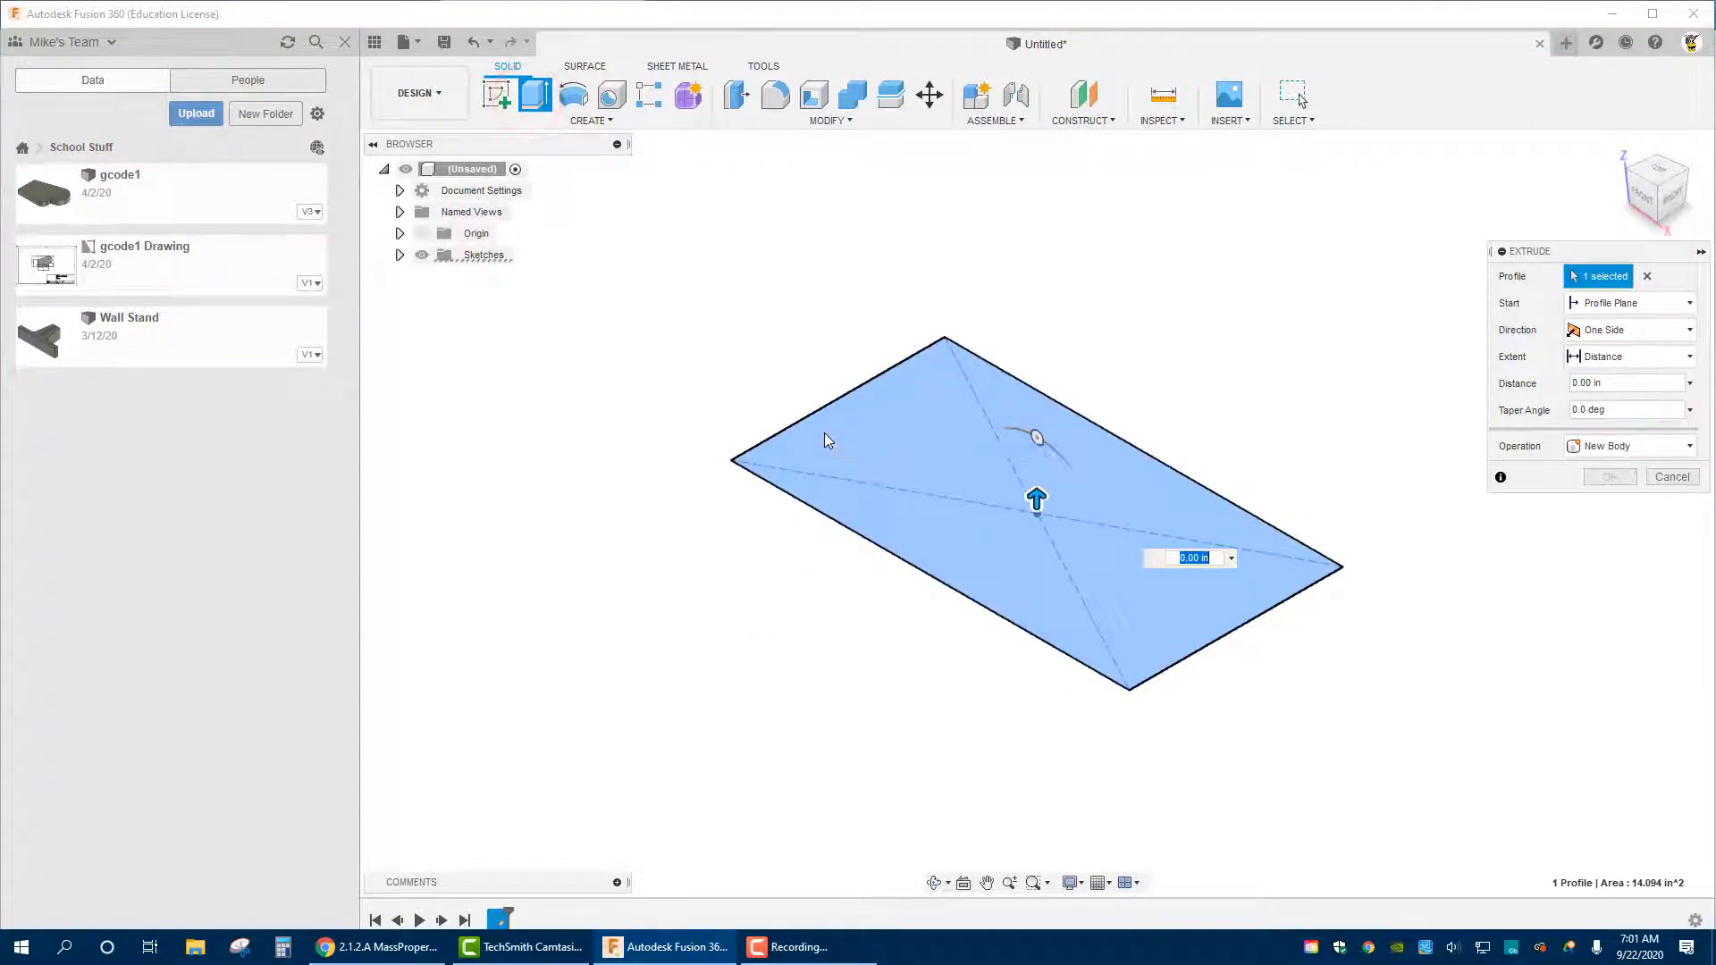
key(BackSpace)
text(1.7)
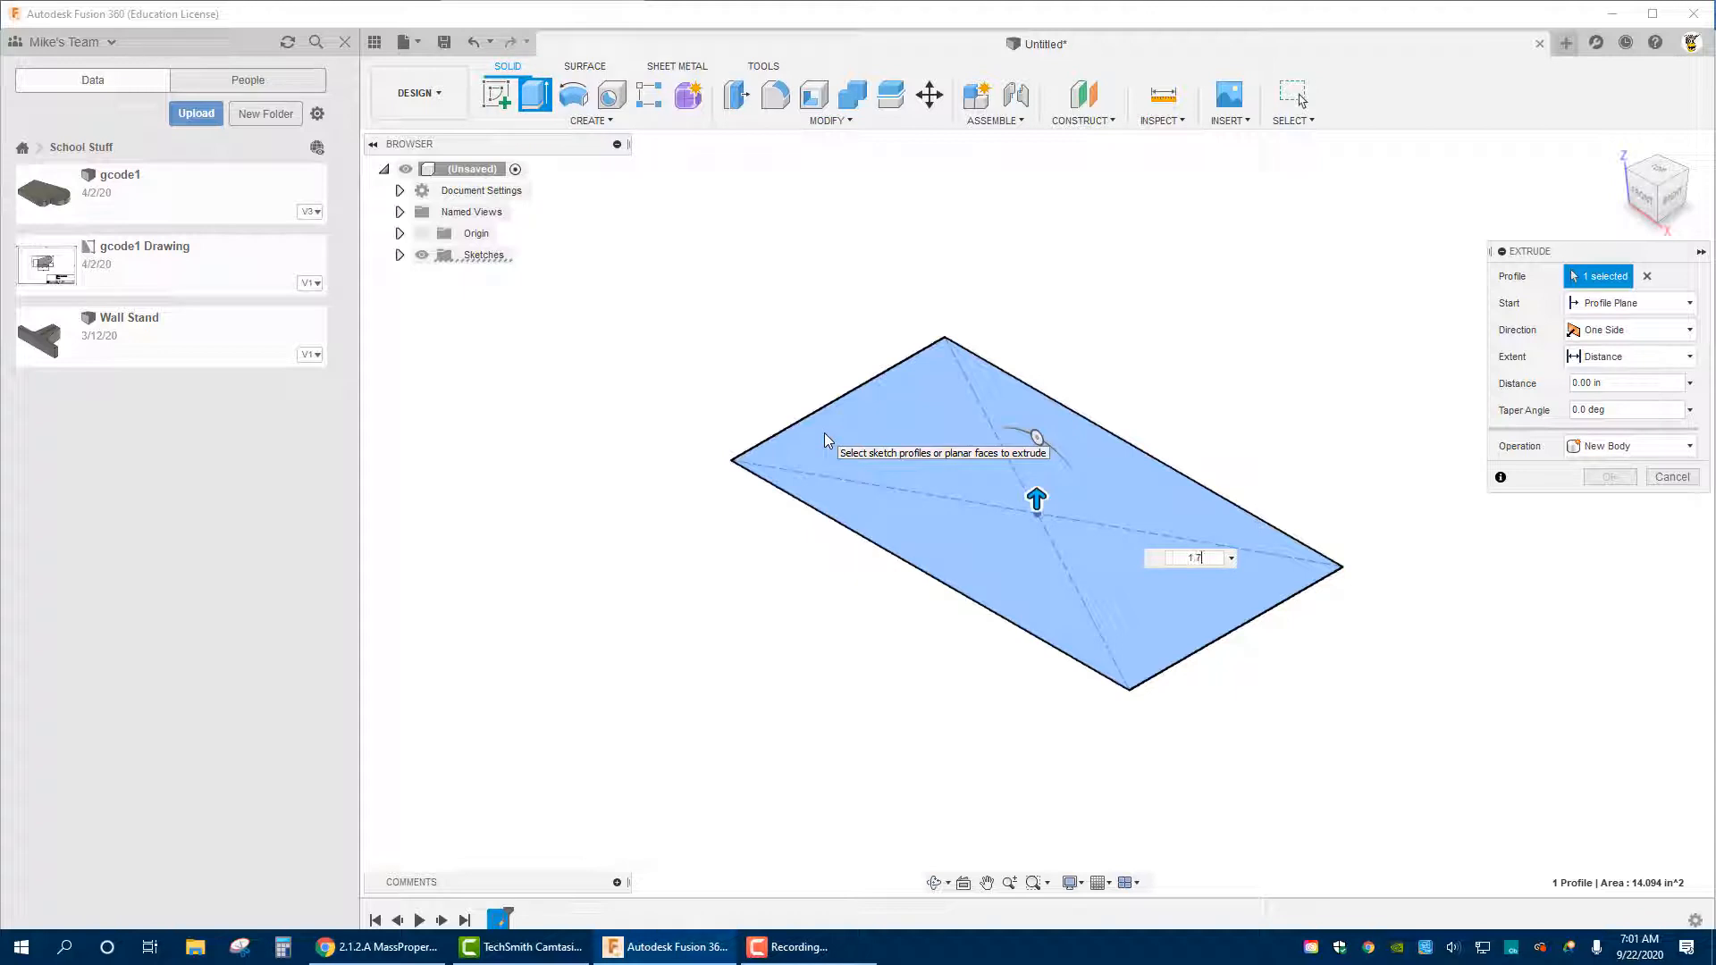
text(5)
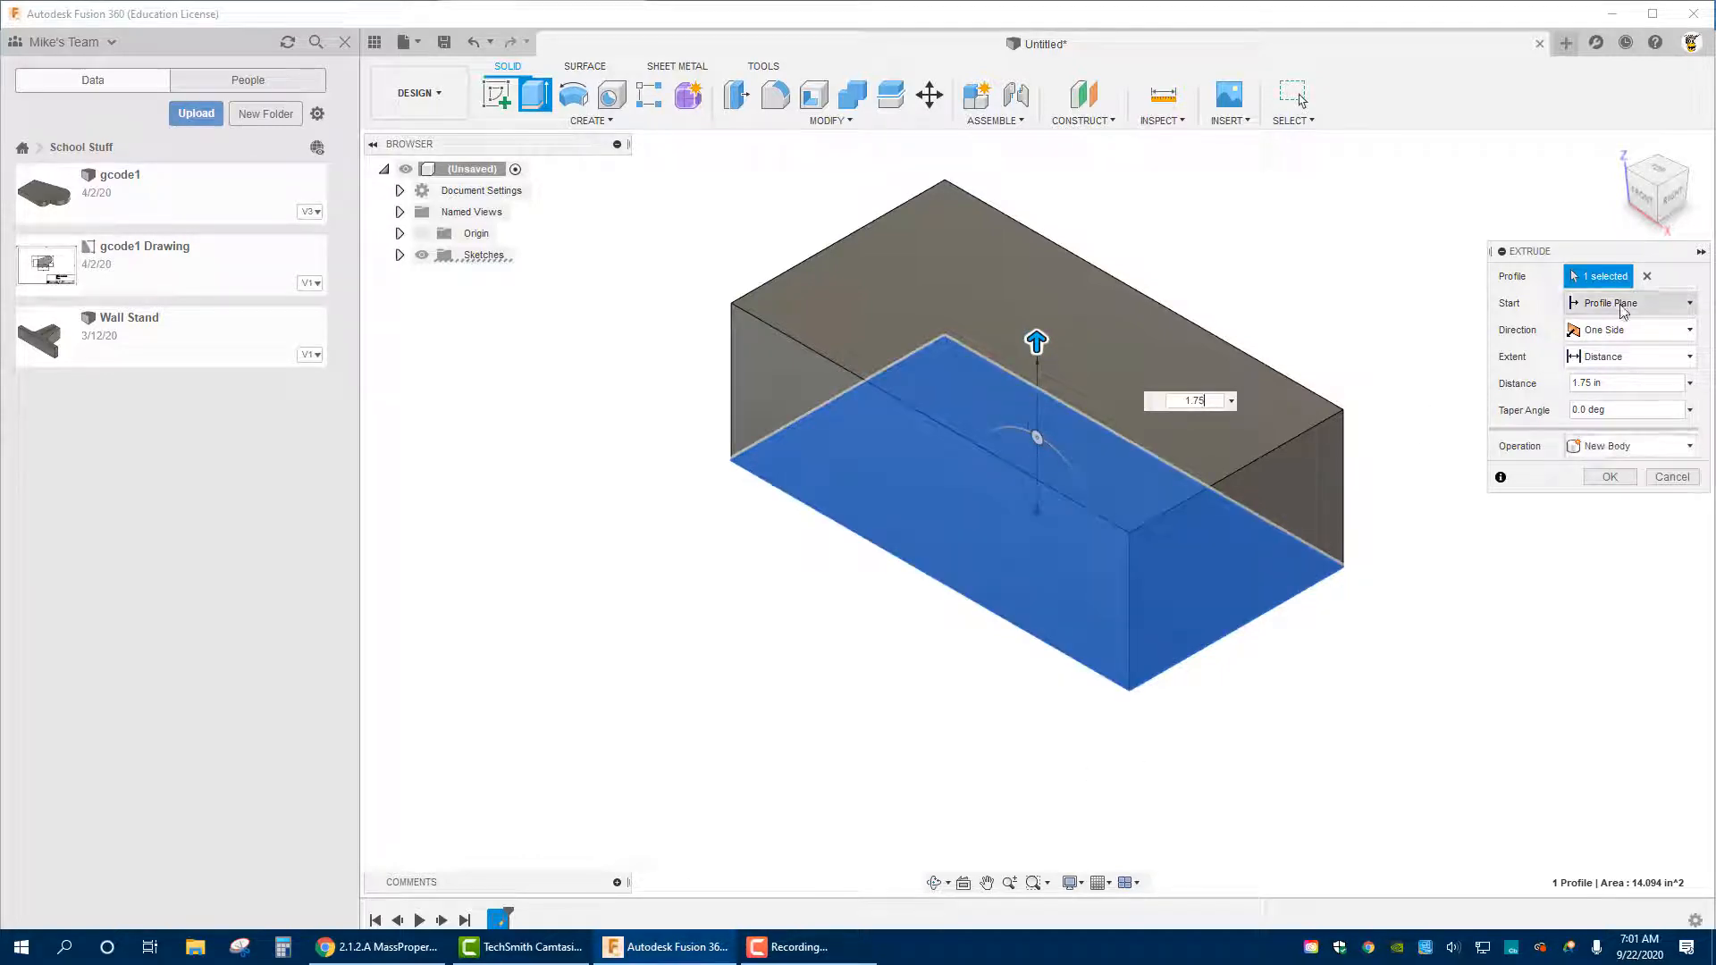
click(1622, 331)
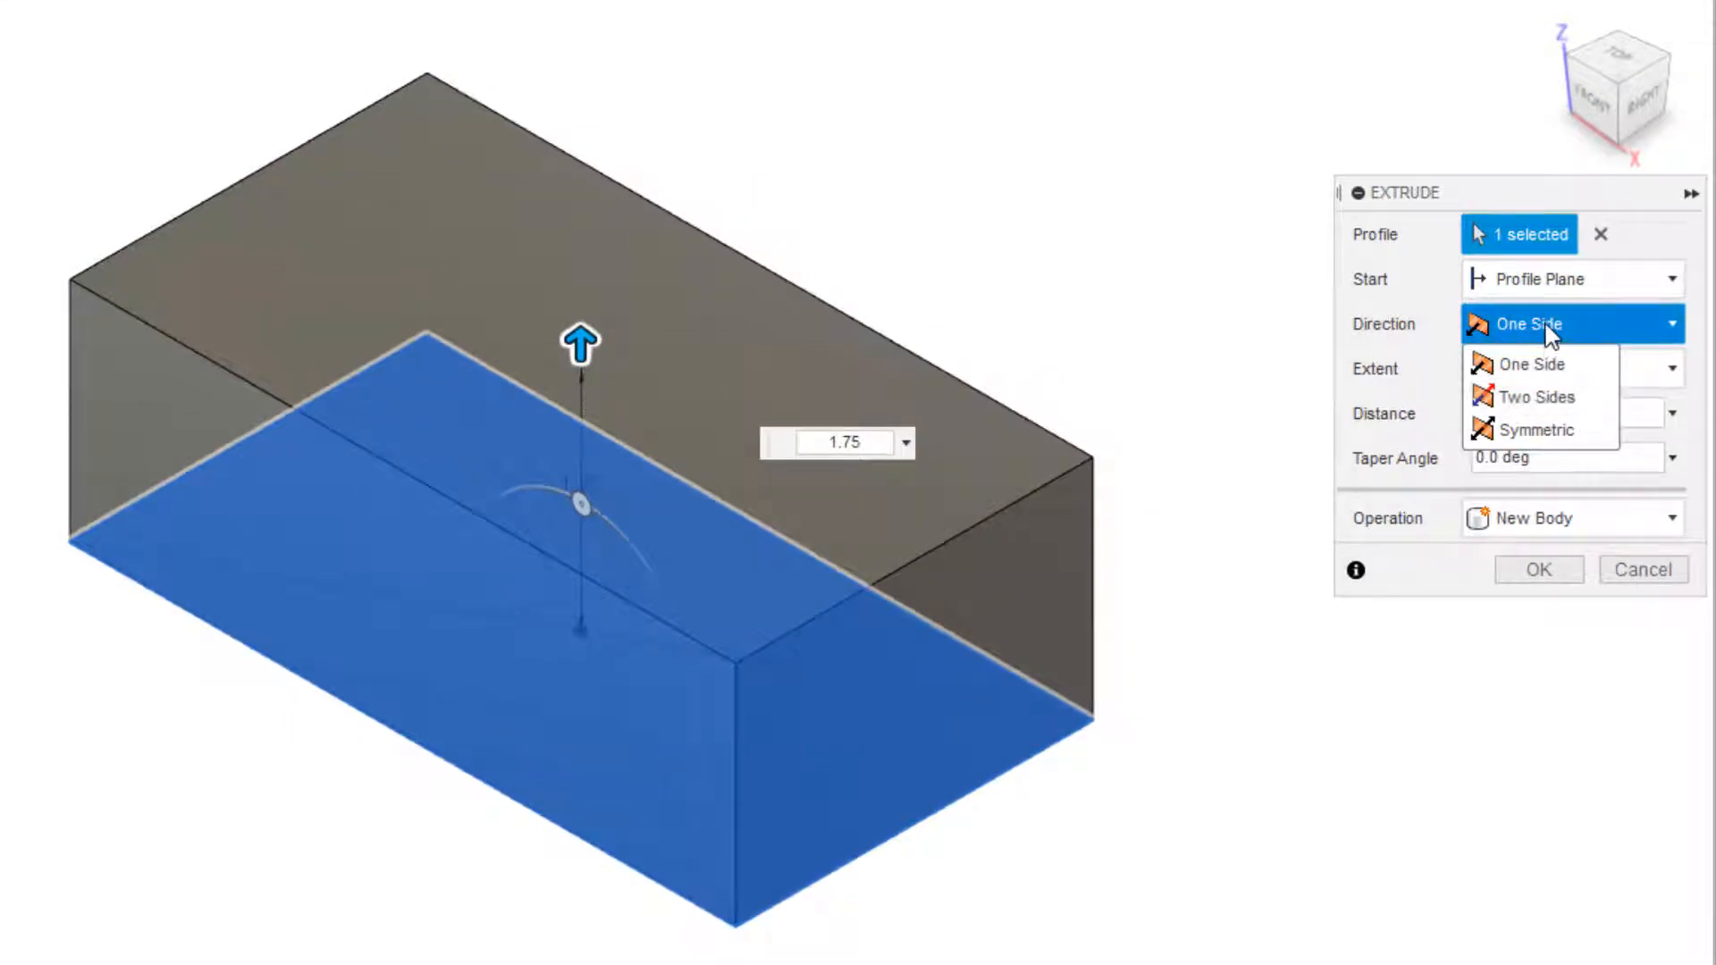
click(1166, 288)
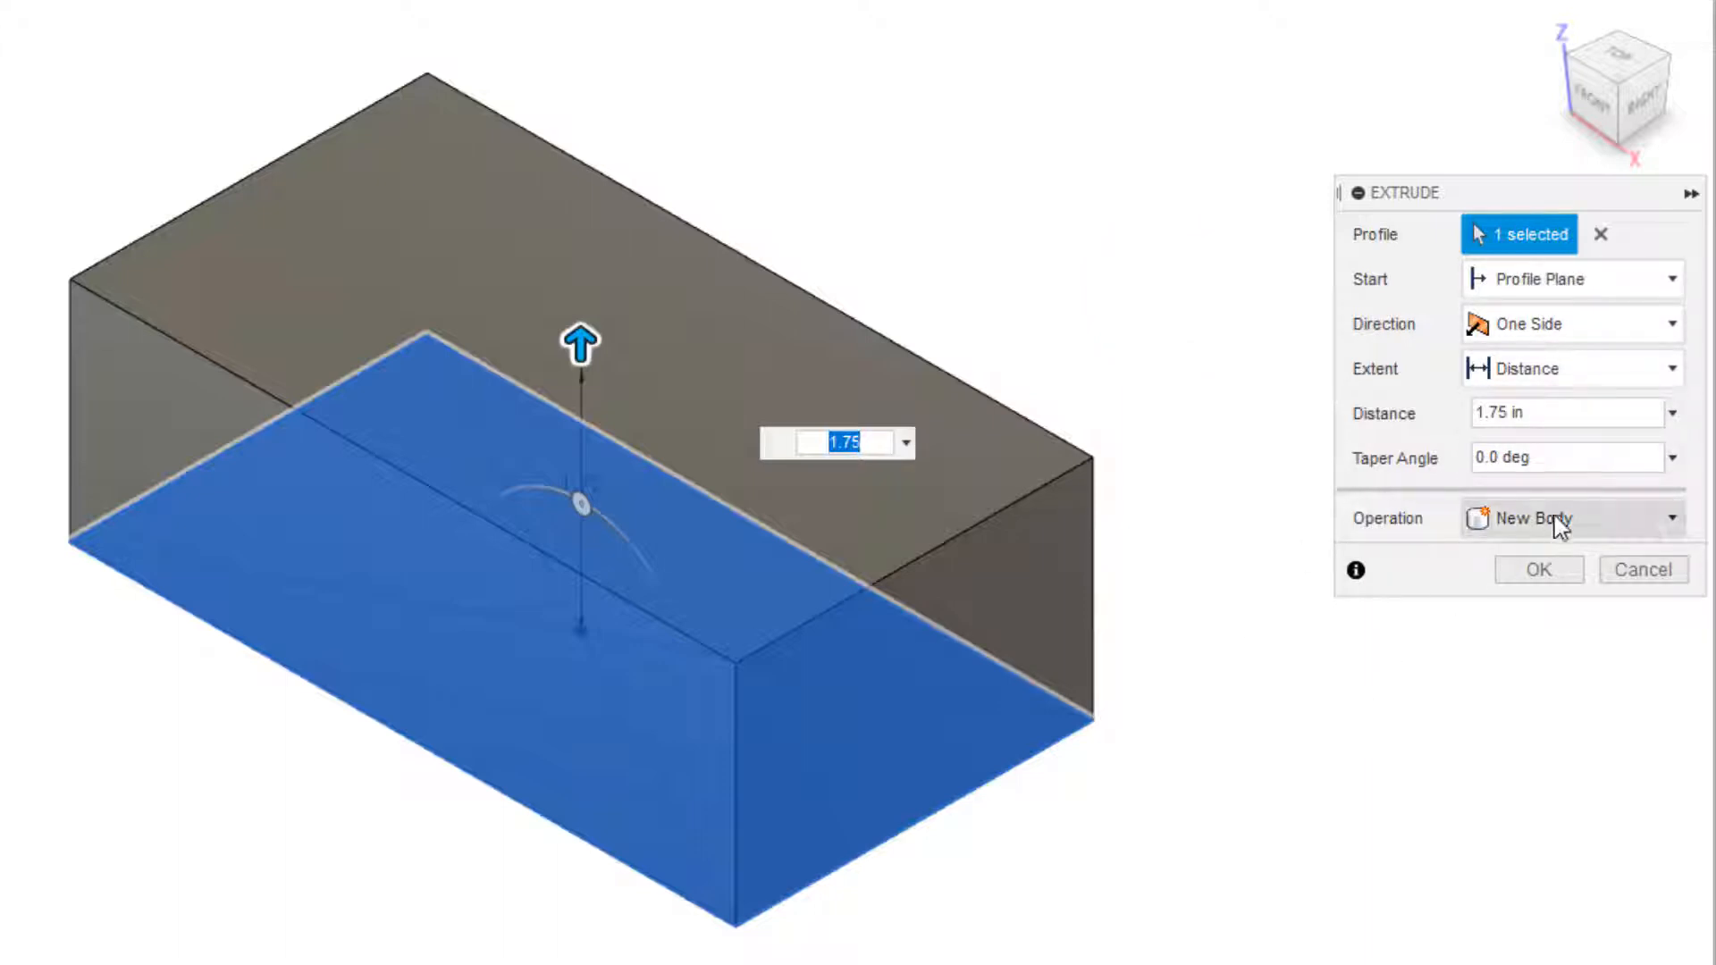
click(1507, 567)
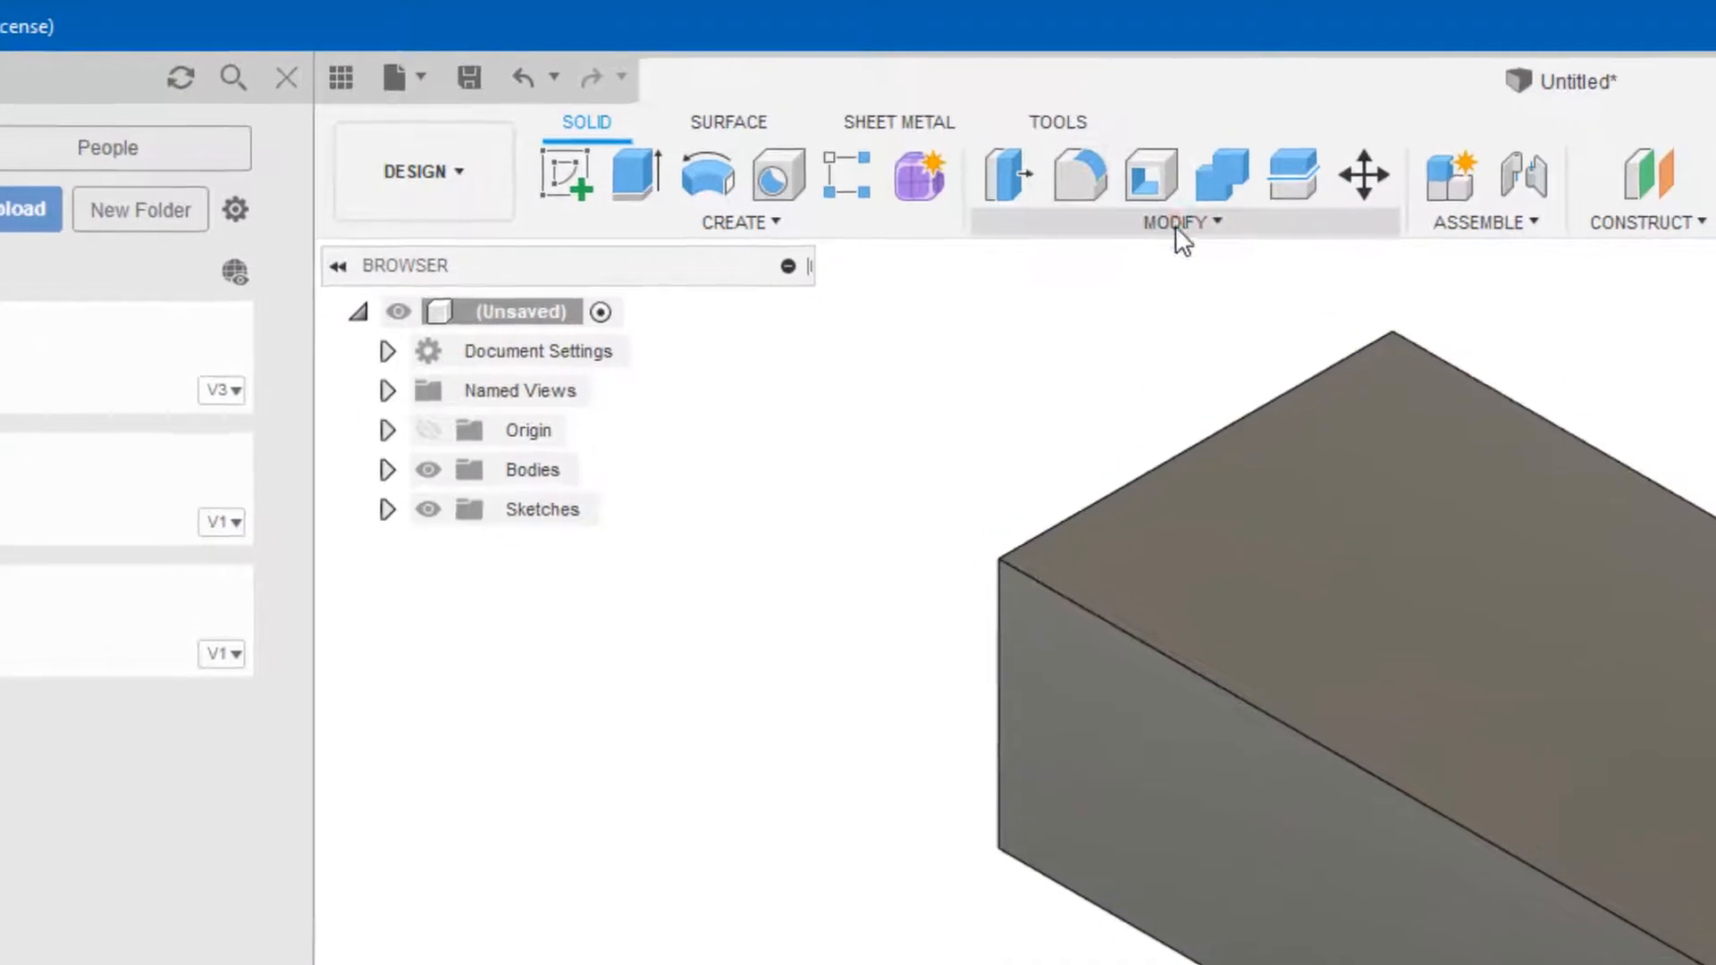
Chamfer the two long top edges of the block with an equal distance of 1.75-.75 in
click(963, 158)
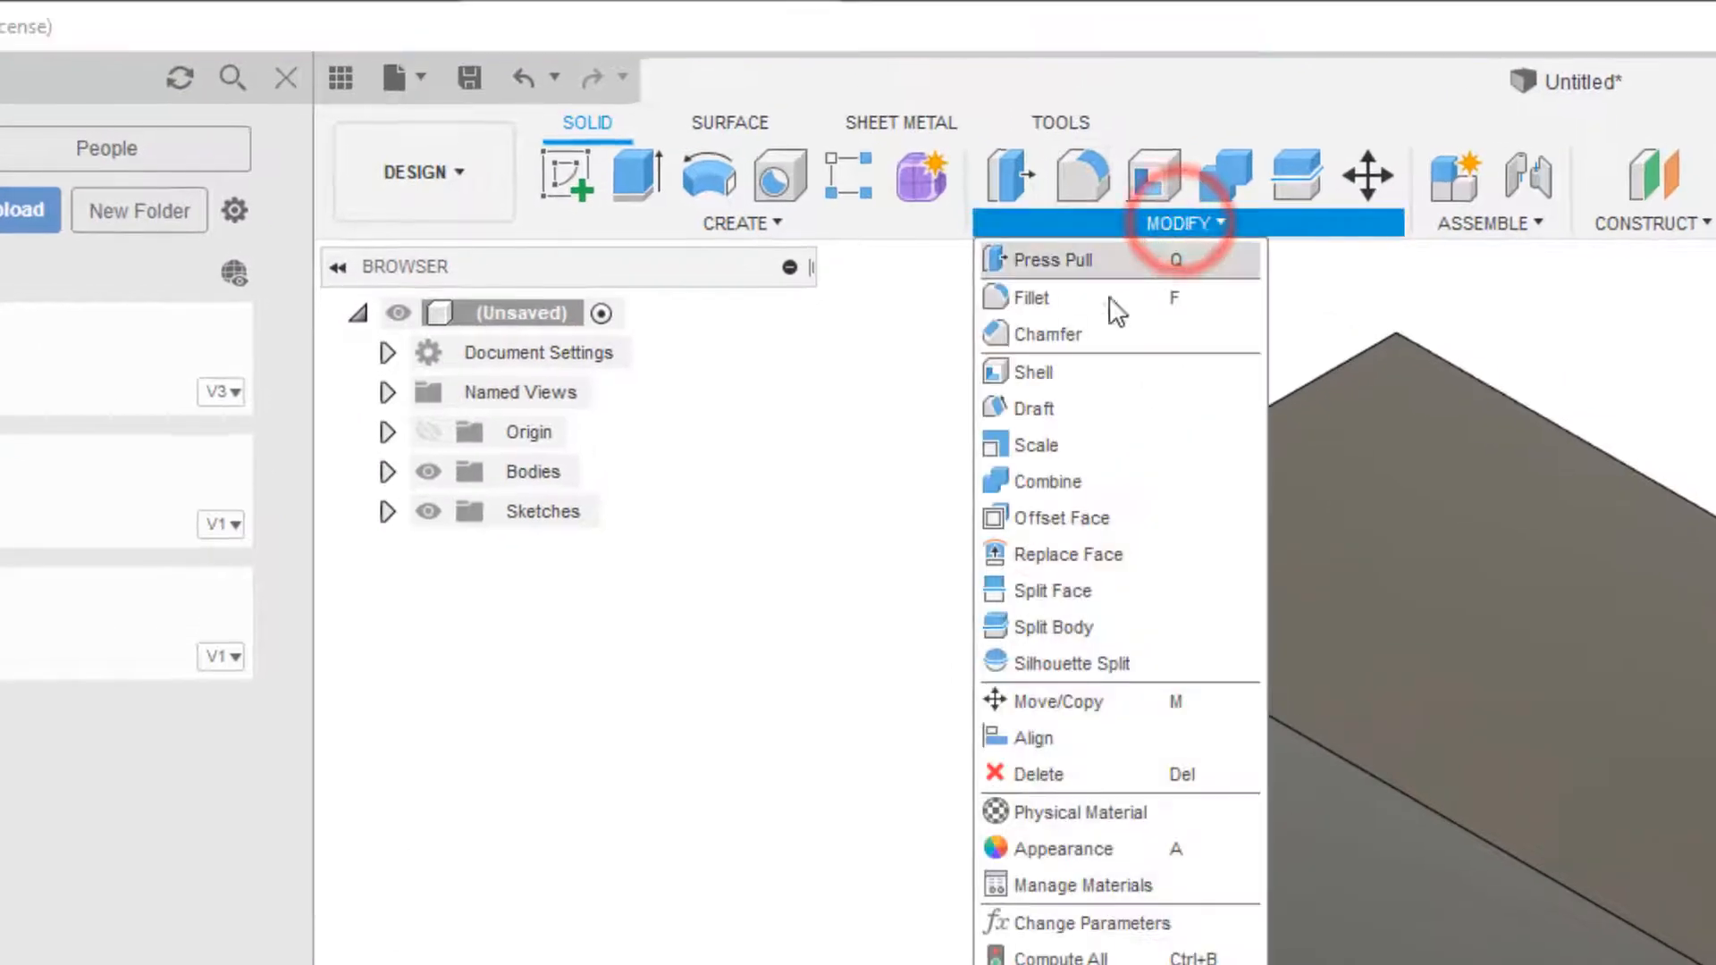
click(1085, 329)
click(894, 399)
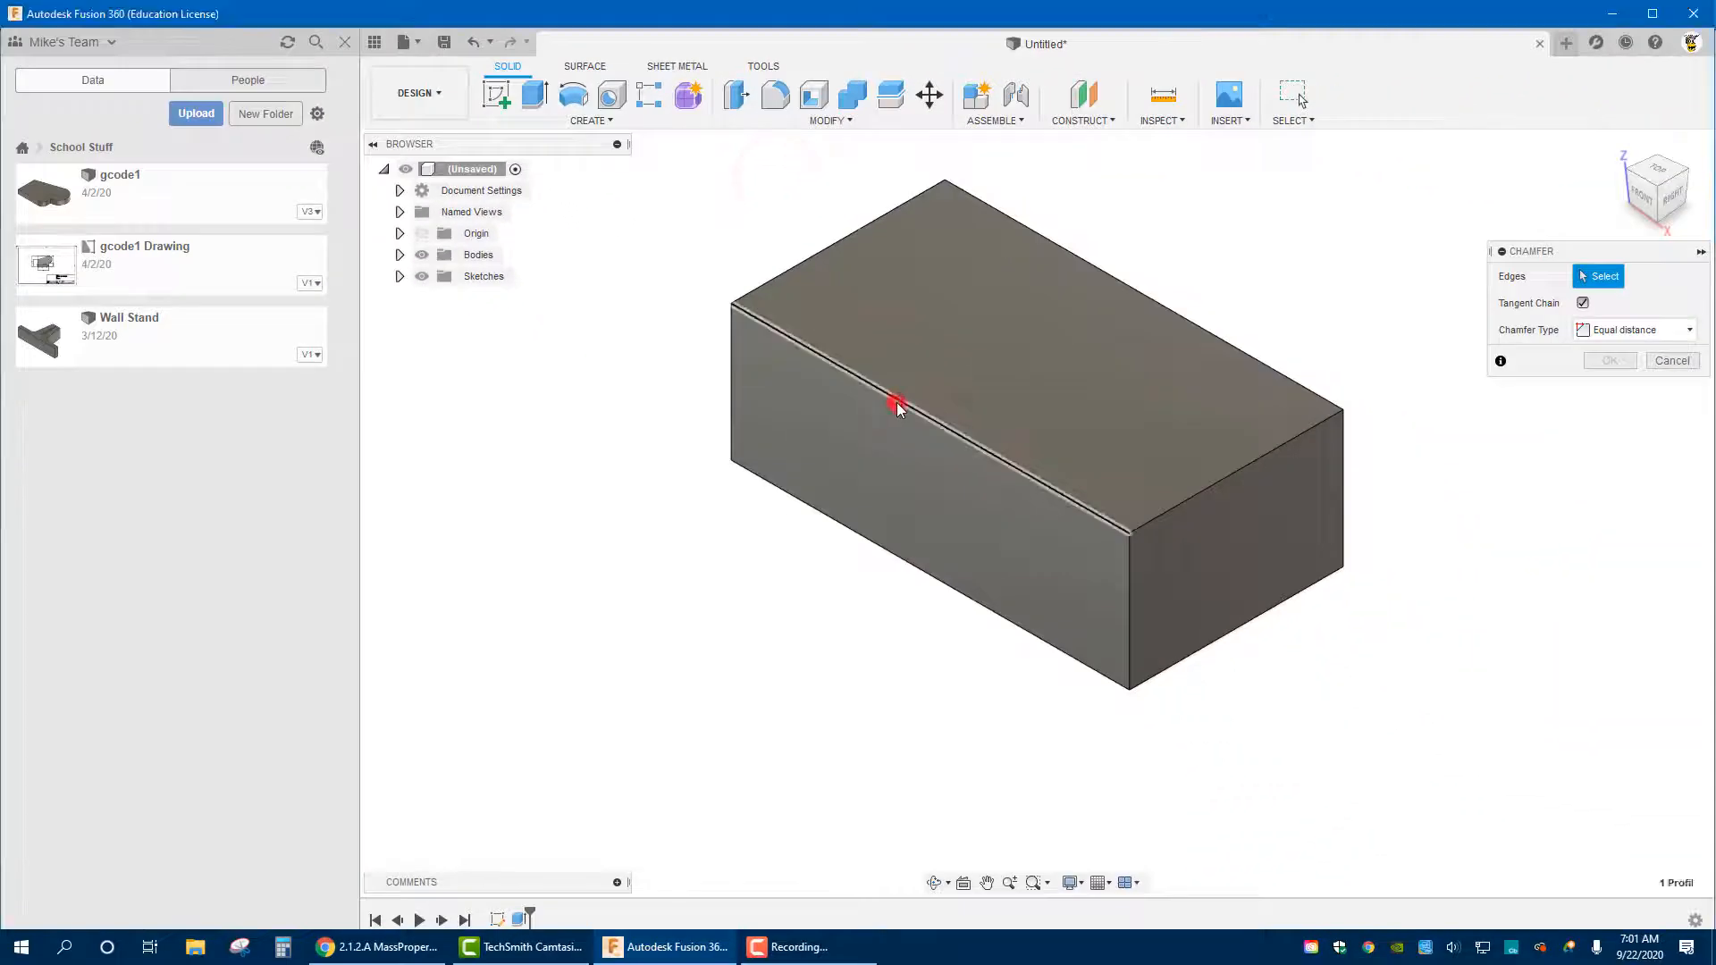
click(1141, 291)
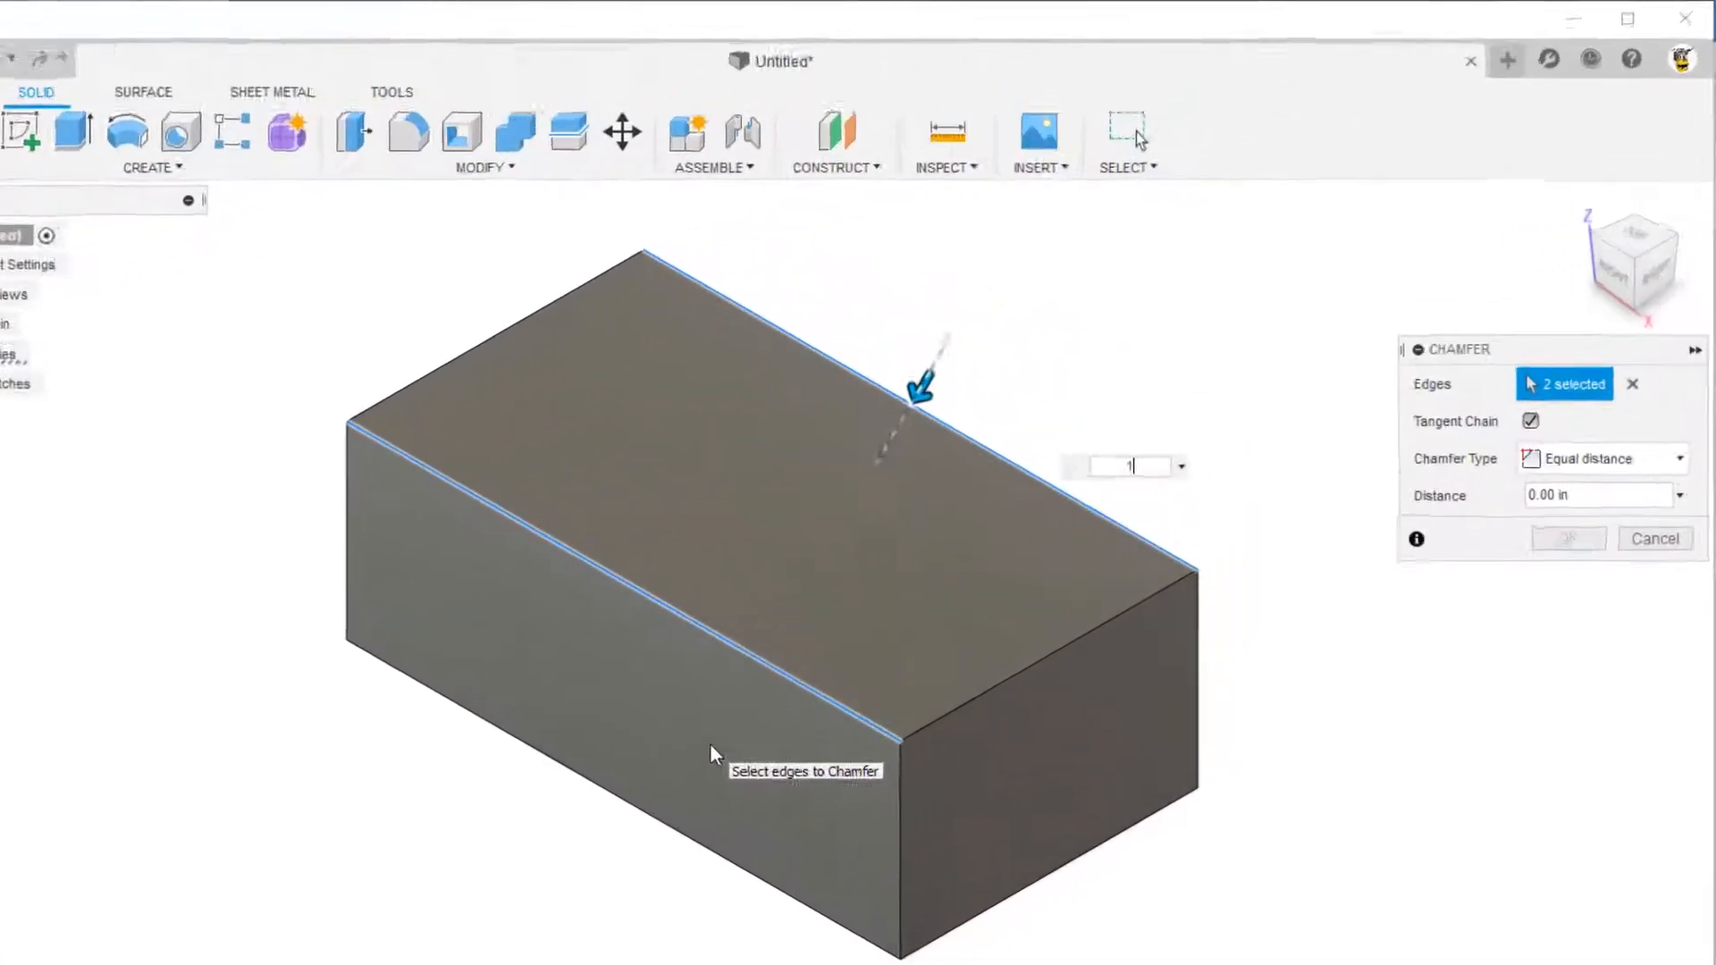
text(1.7)
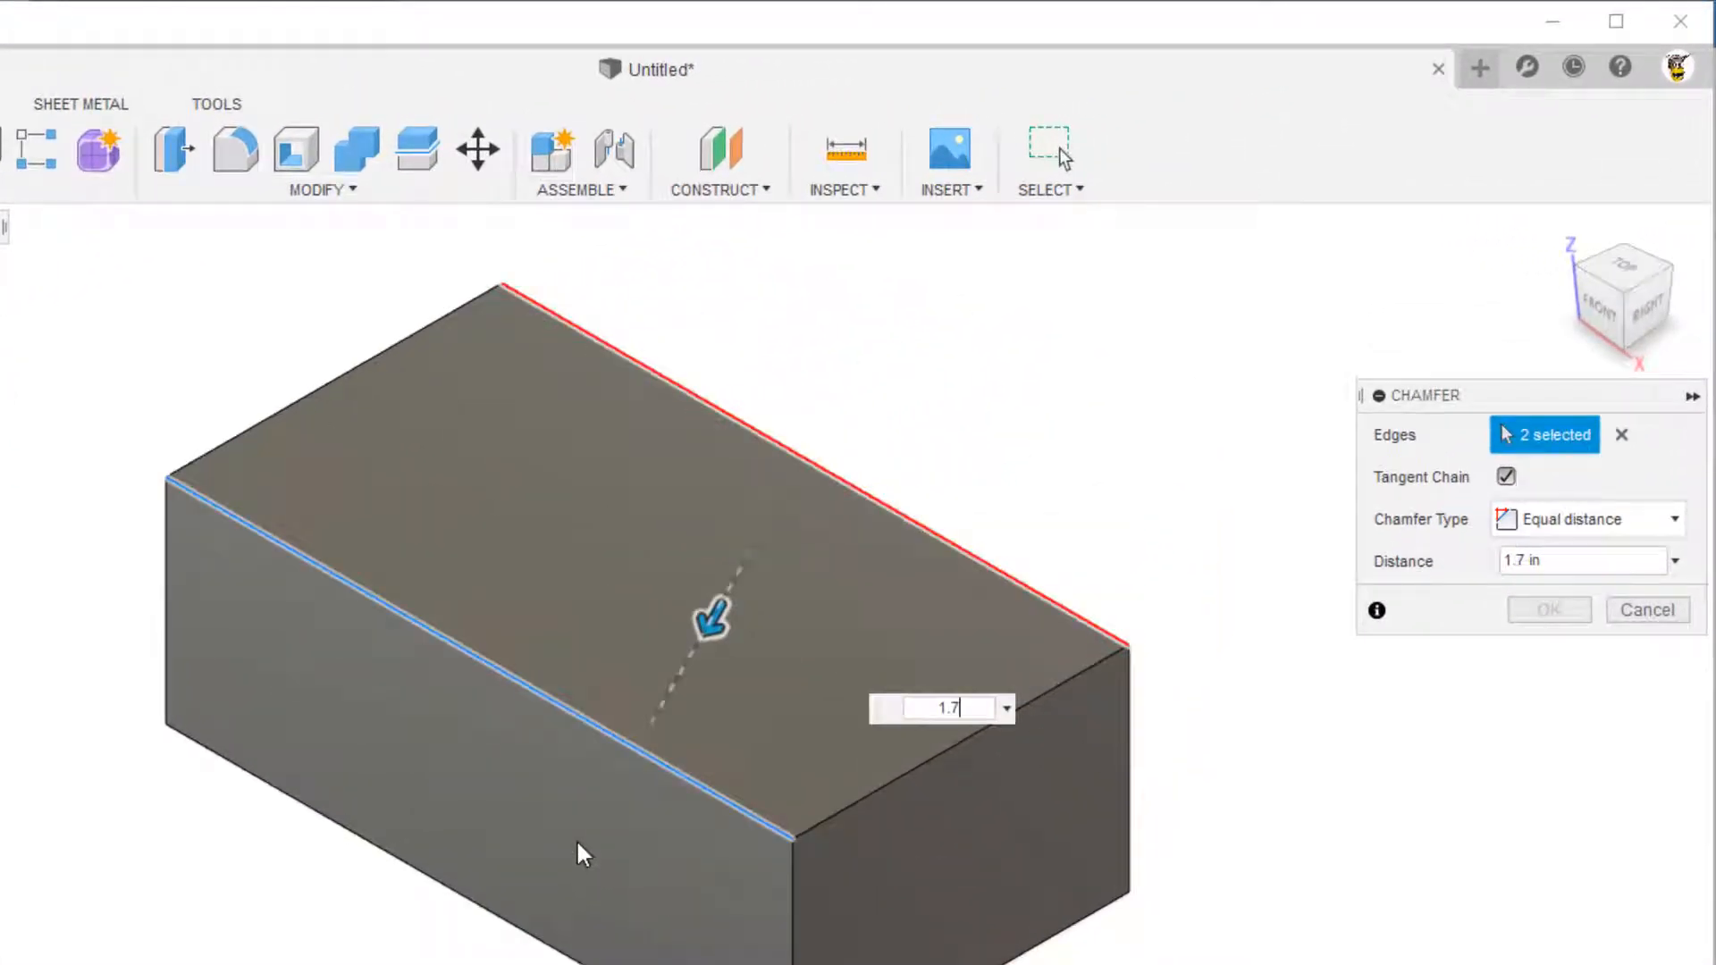
text(5)
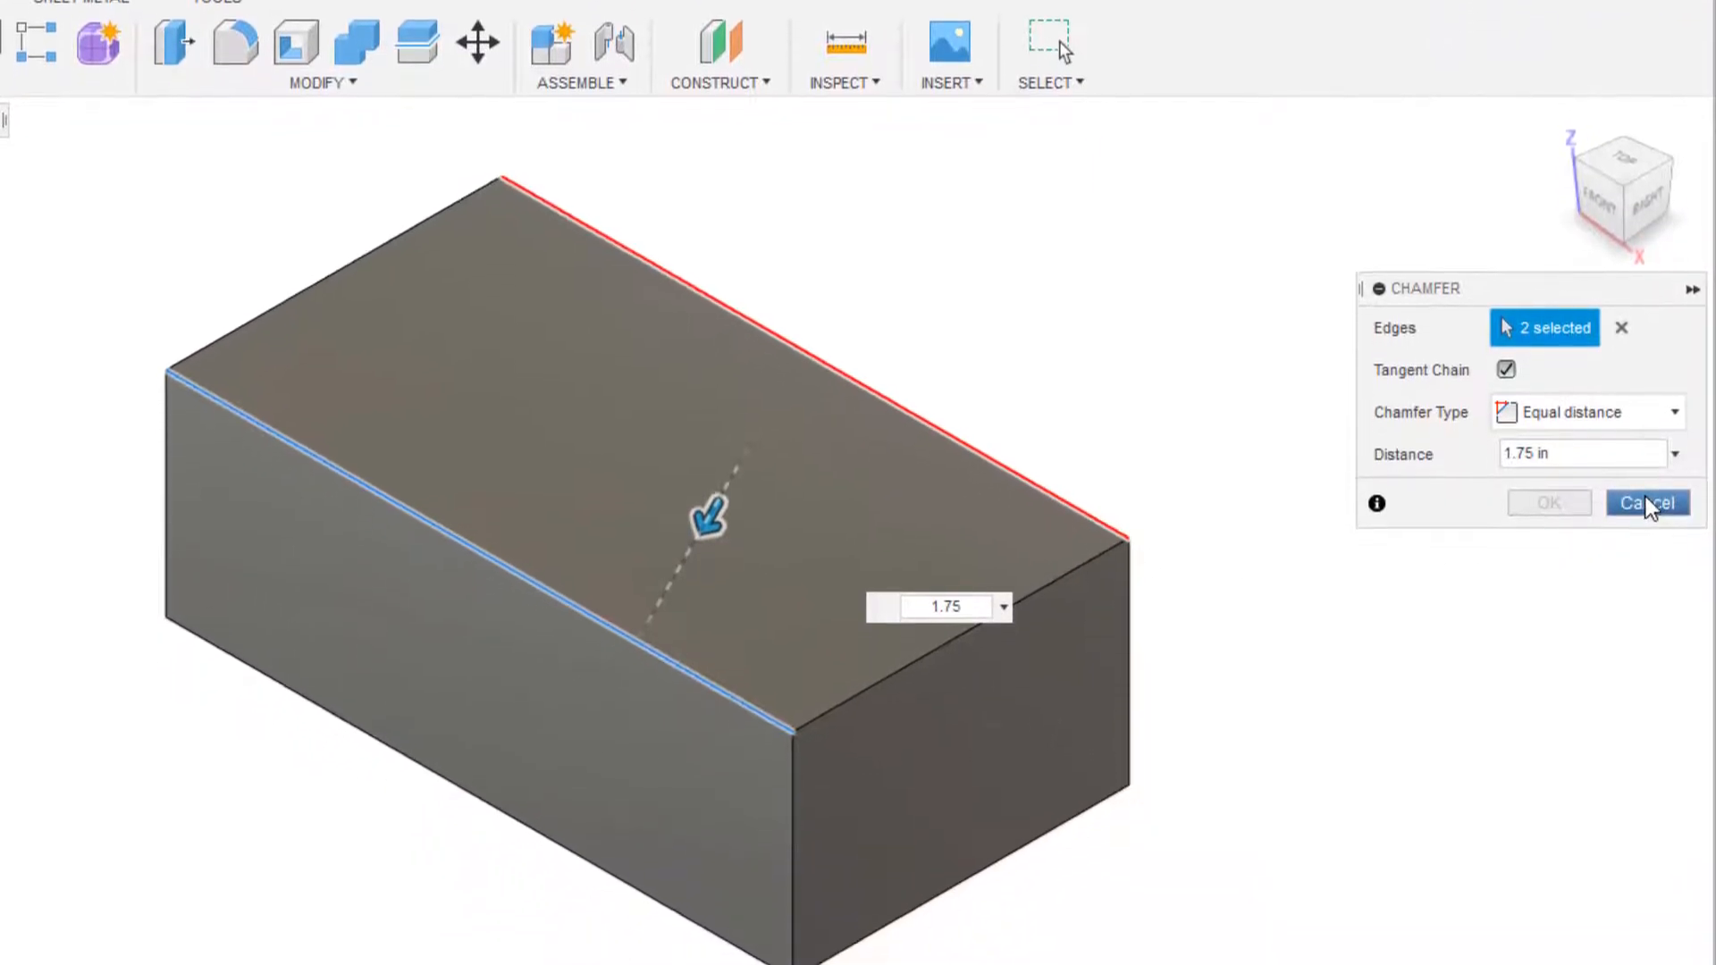
text(-.75)
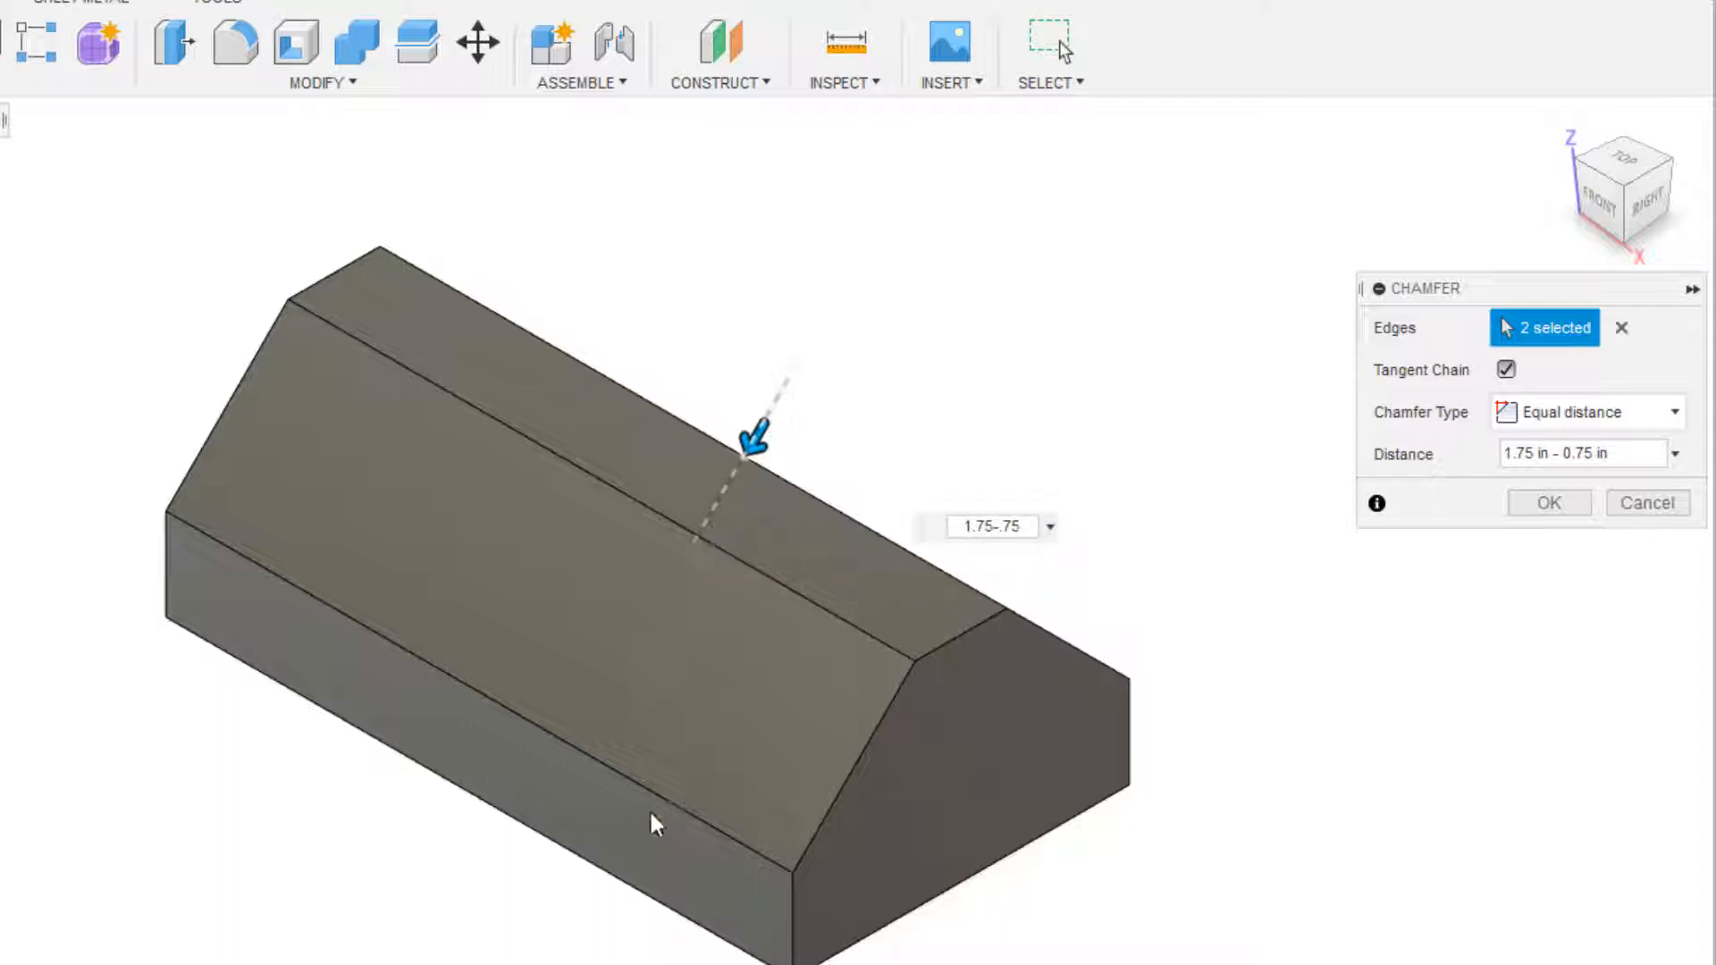
click(1535, 502)
Measure the distance between the lower and upper long edges of the block's front vertical face
click(844, 42)
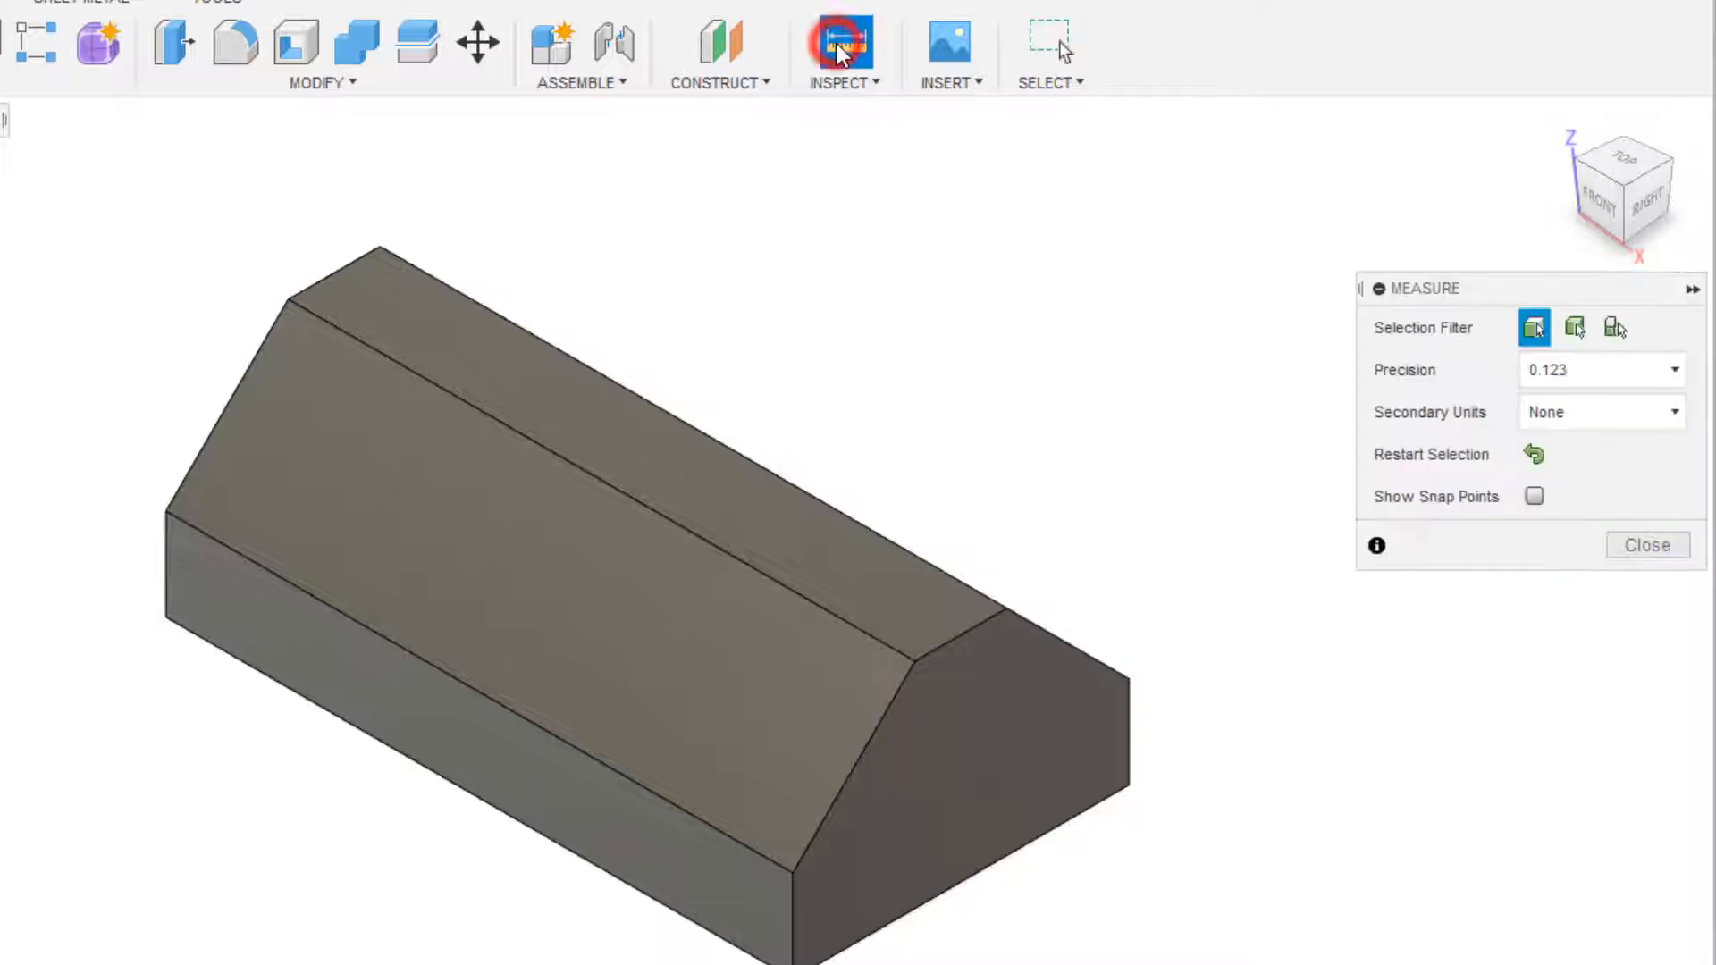
click(540, 823)
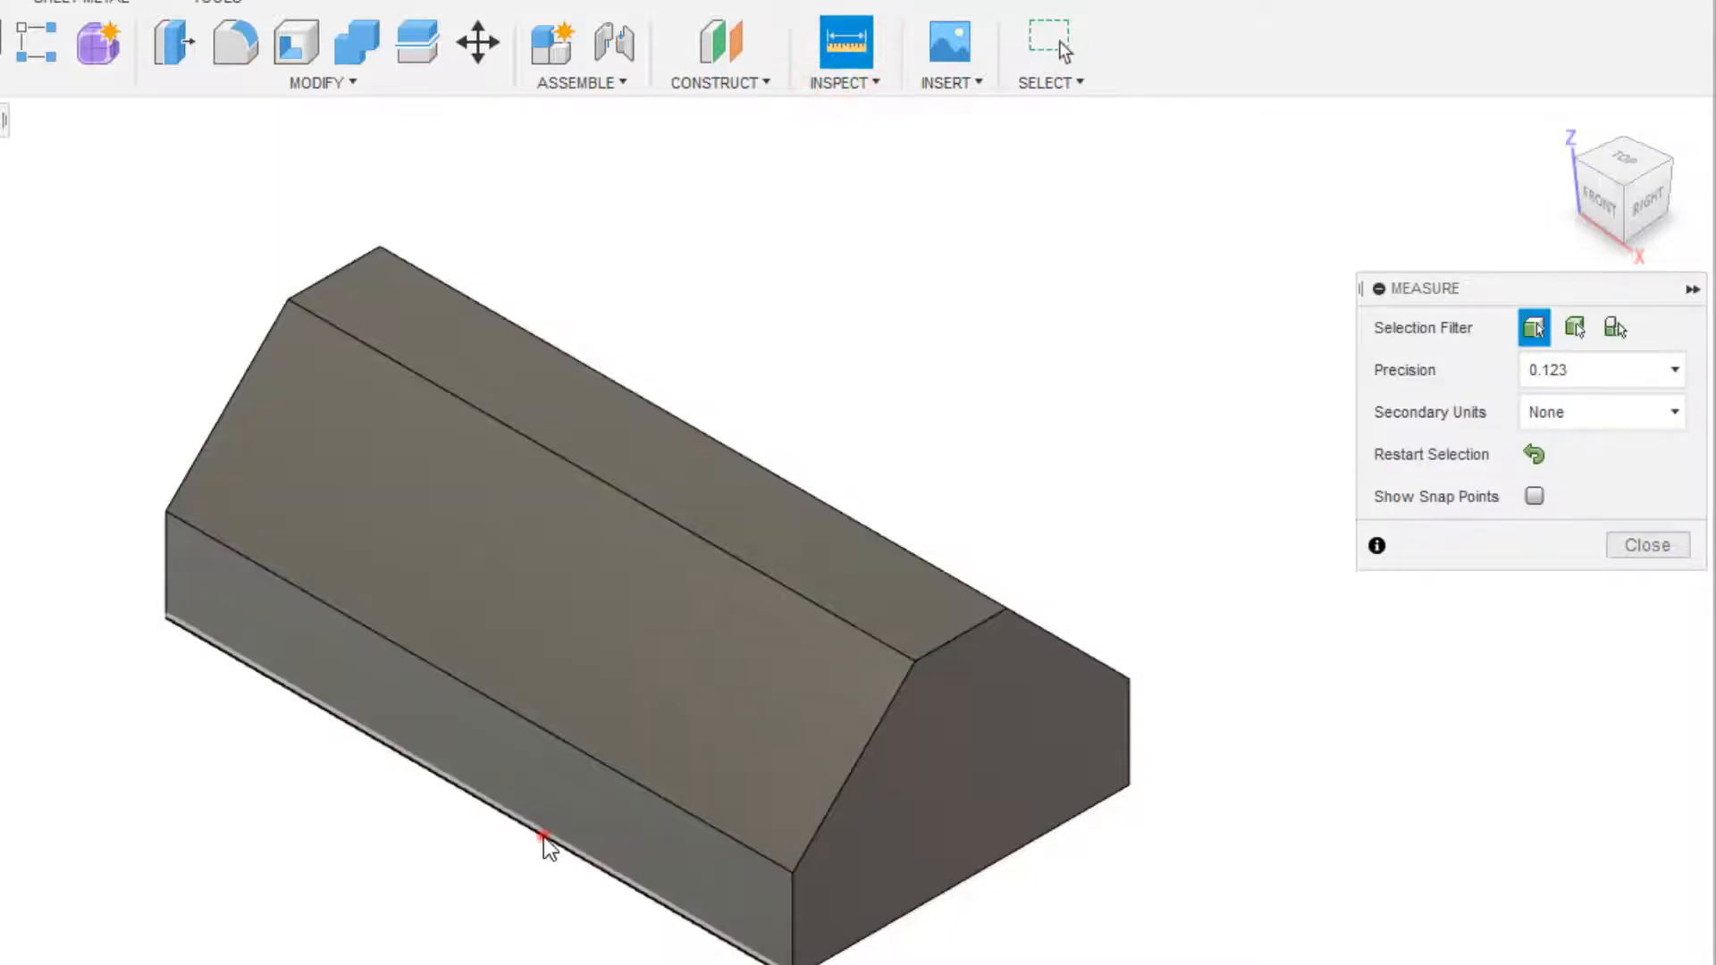
click(567, 744)
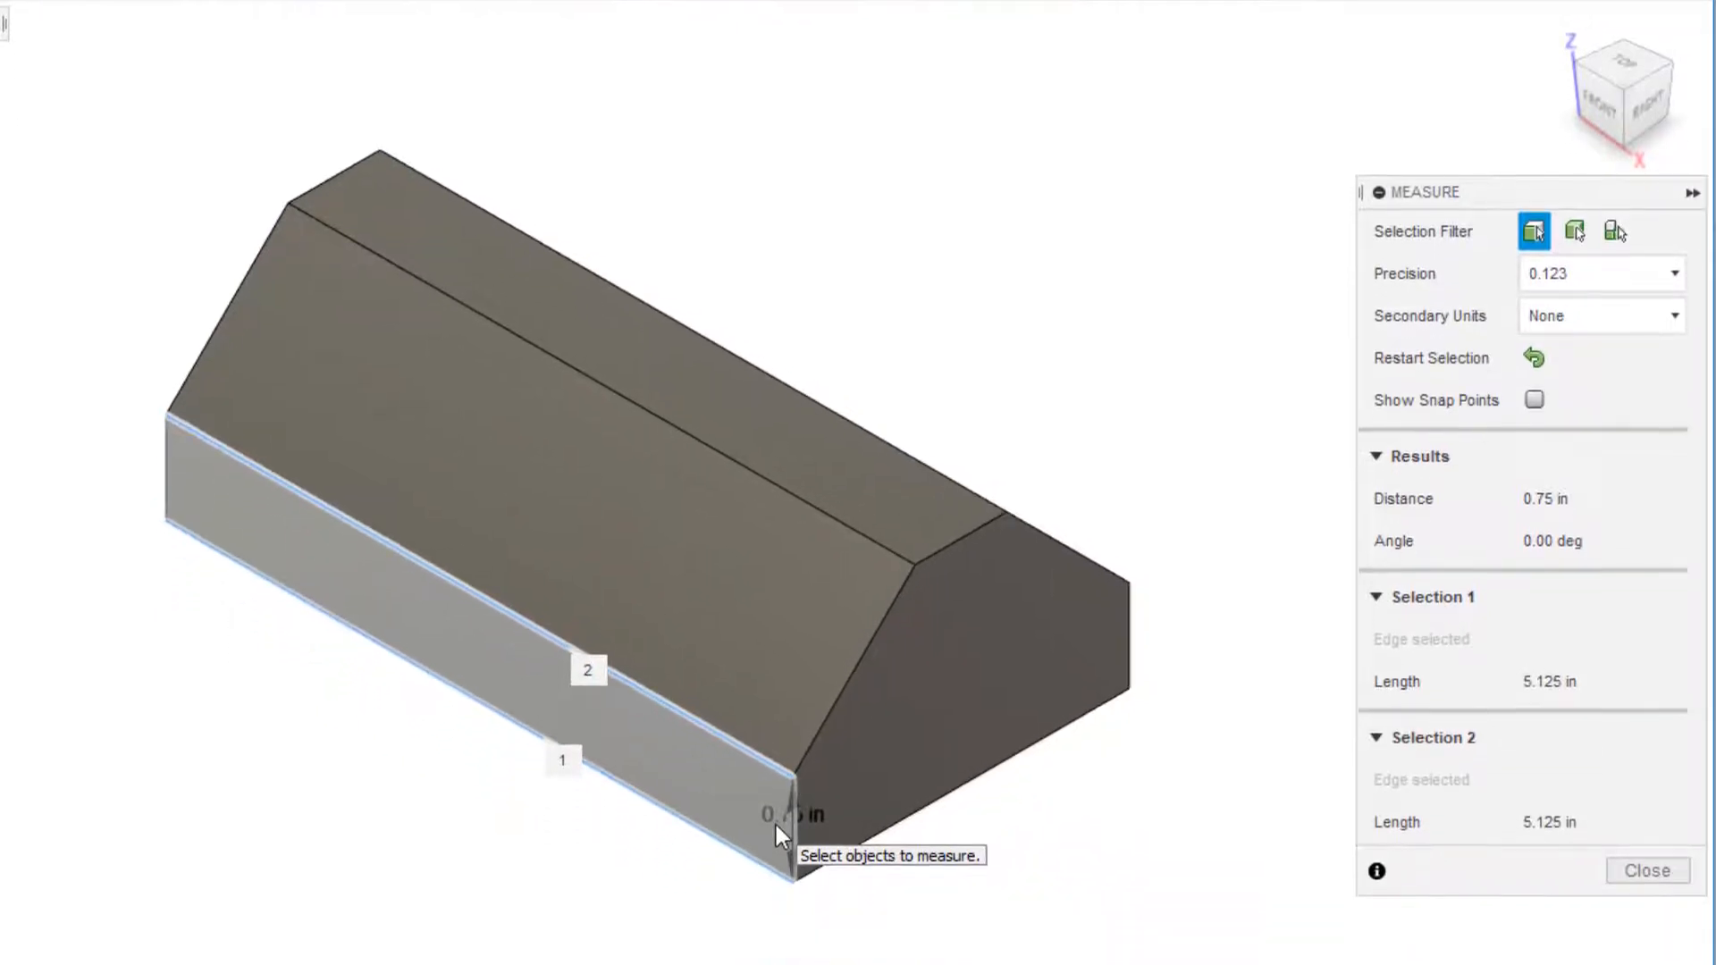
click(1668, 840)
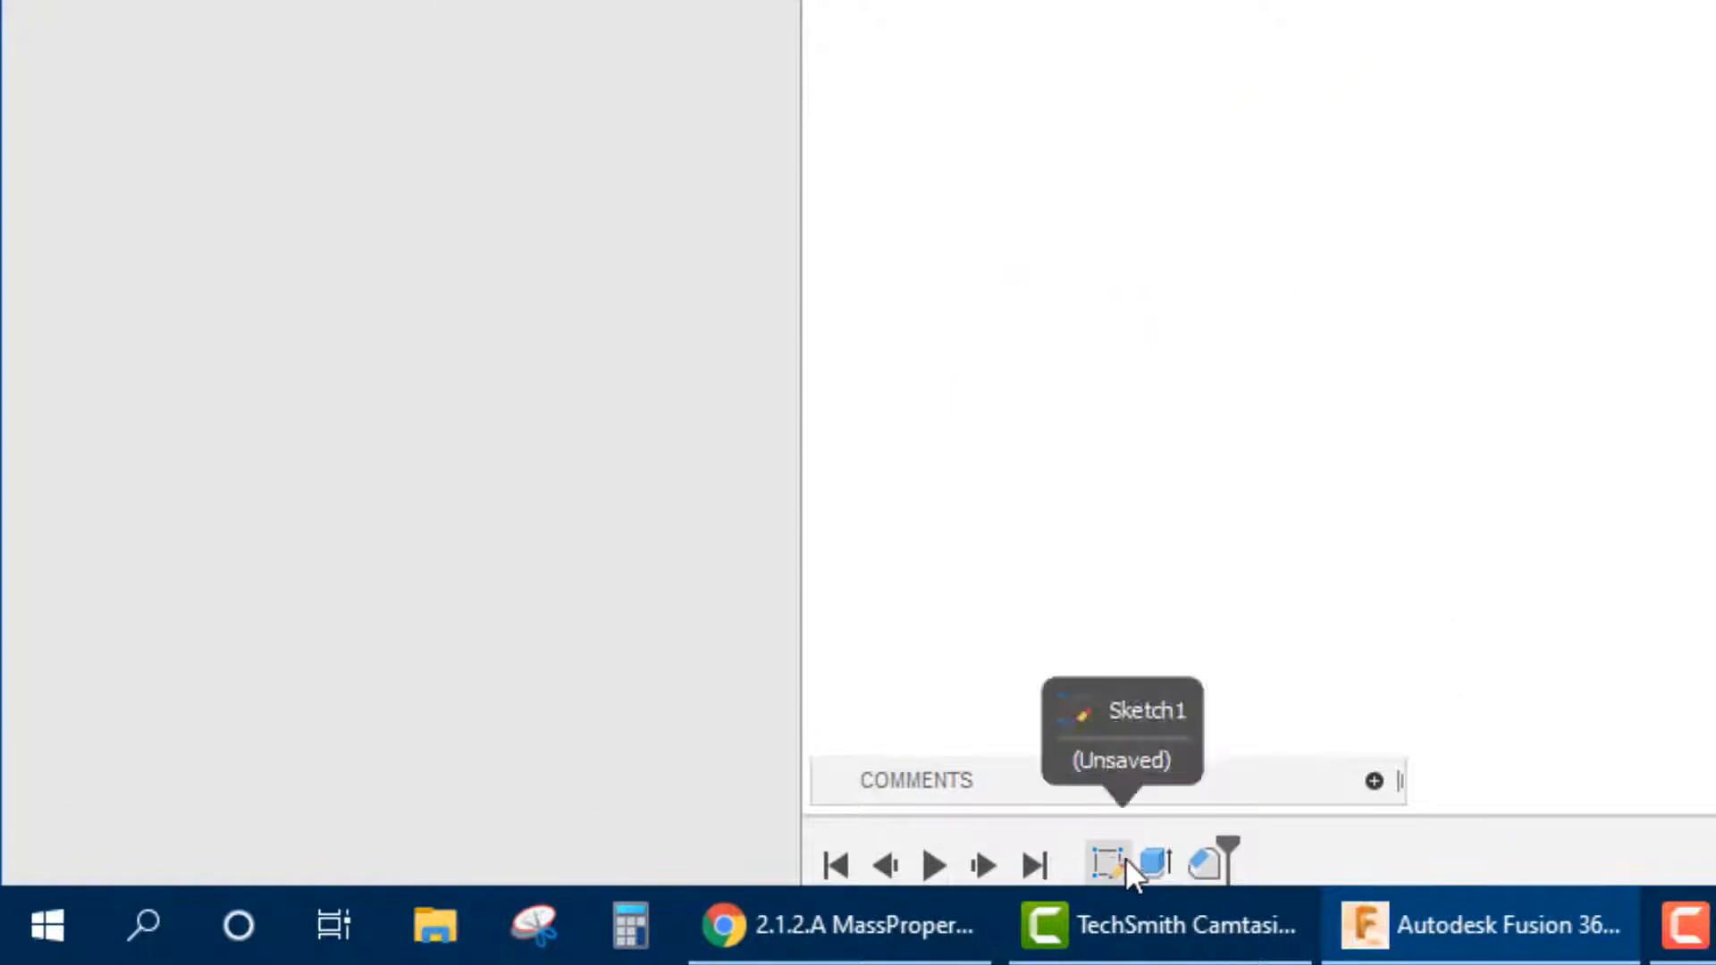
Edit the chamfer on the two long top edges and set its distance to 1.75-1 in
double_click(1197, 863)
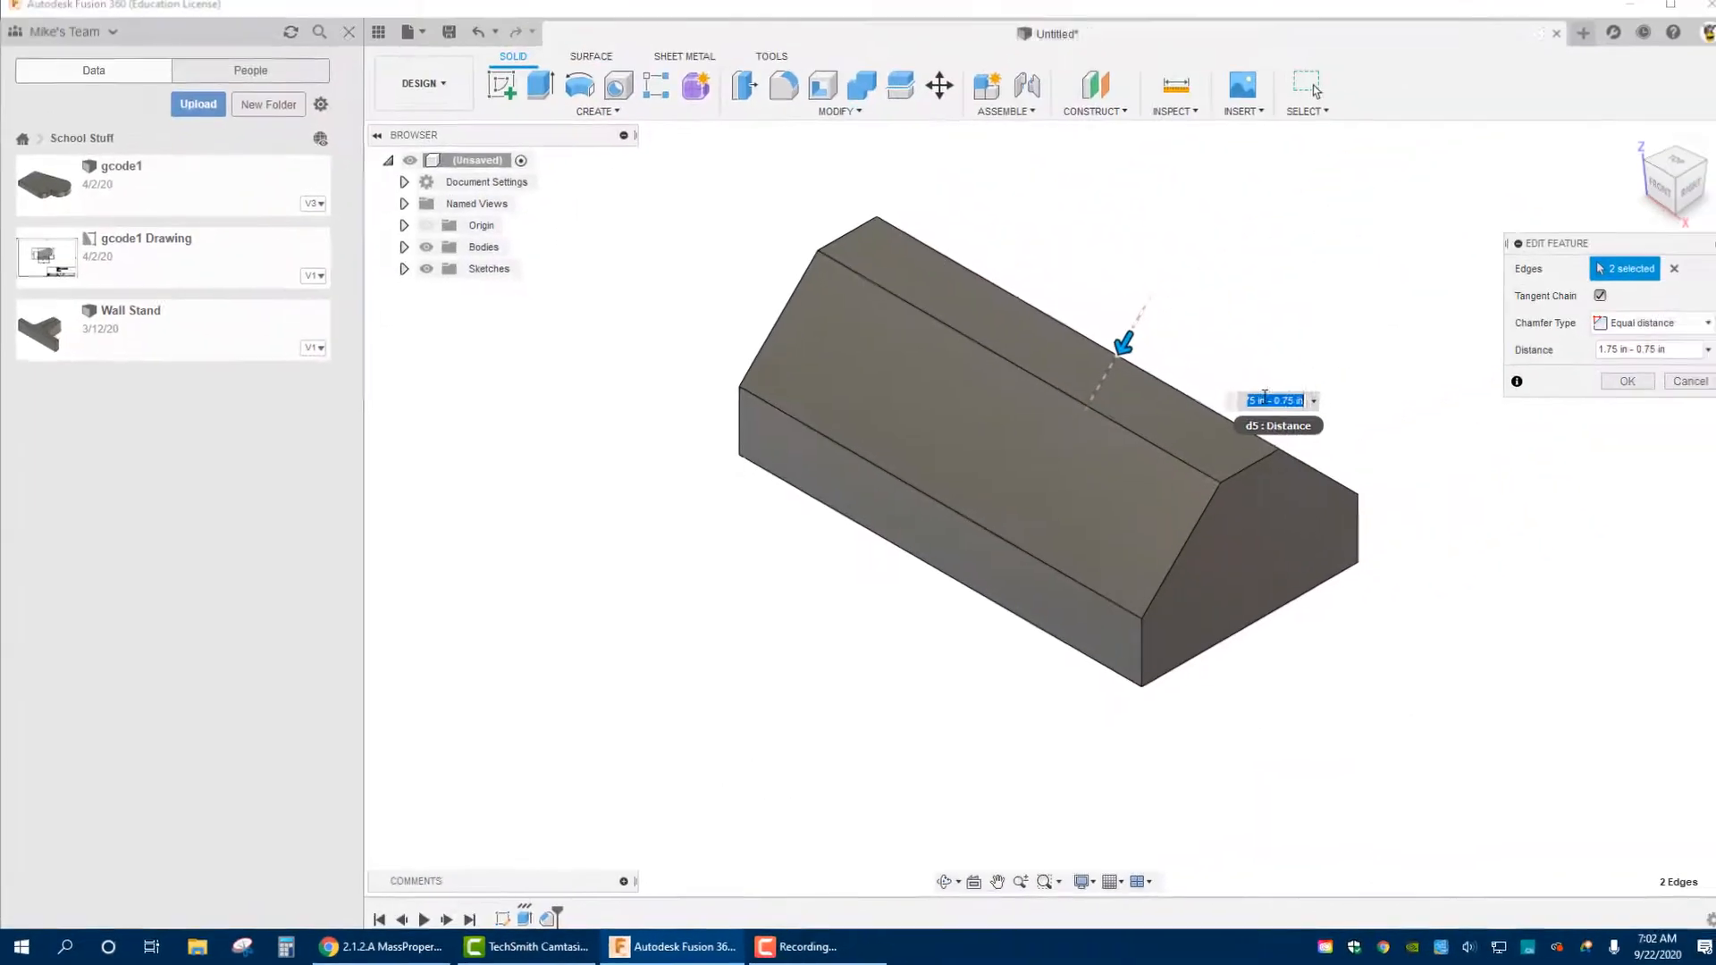
triple_click(1287, 398)
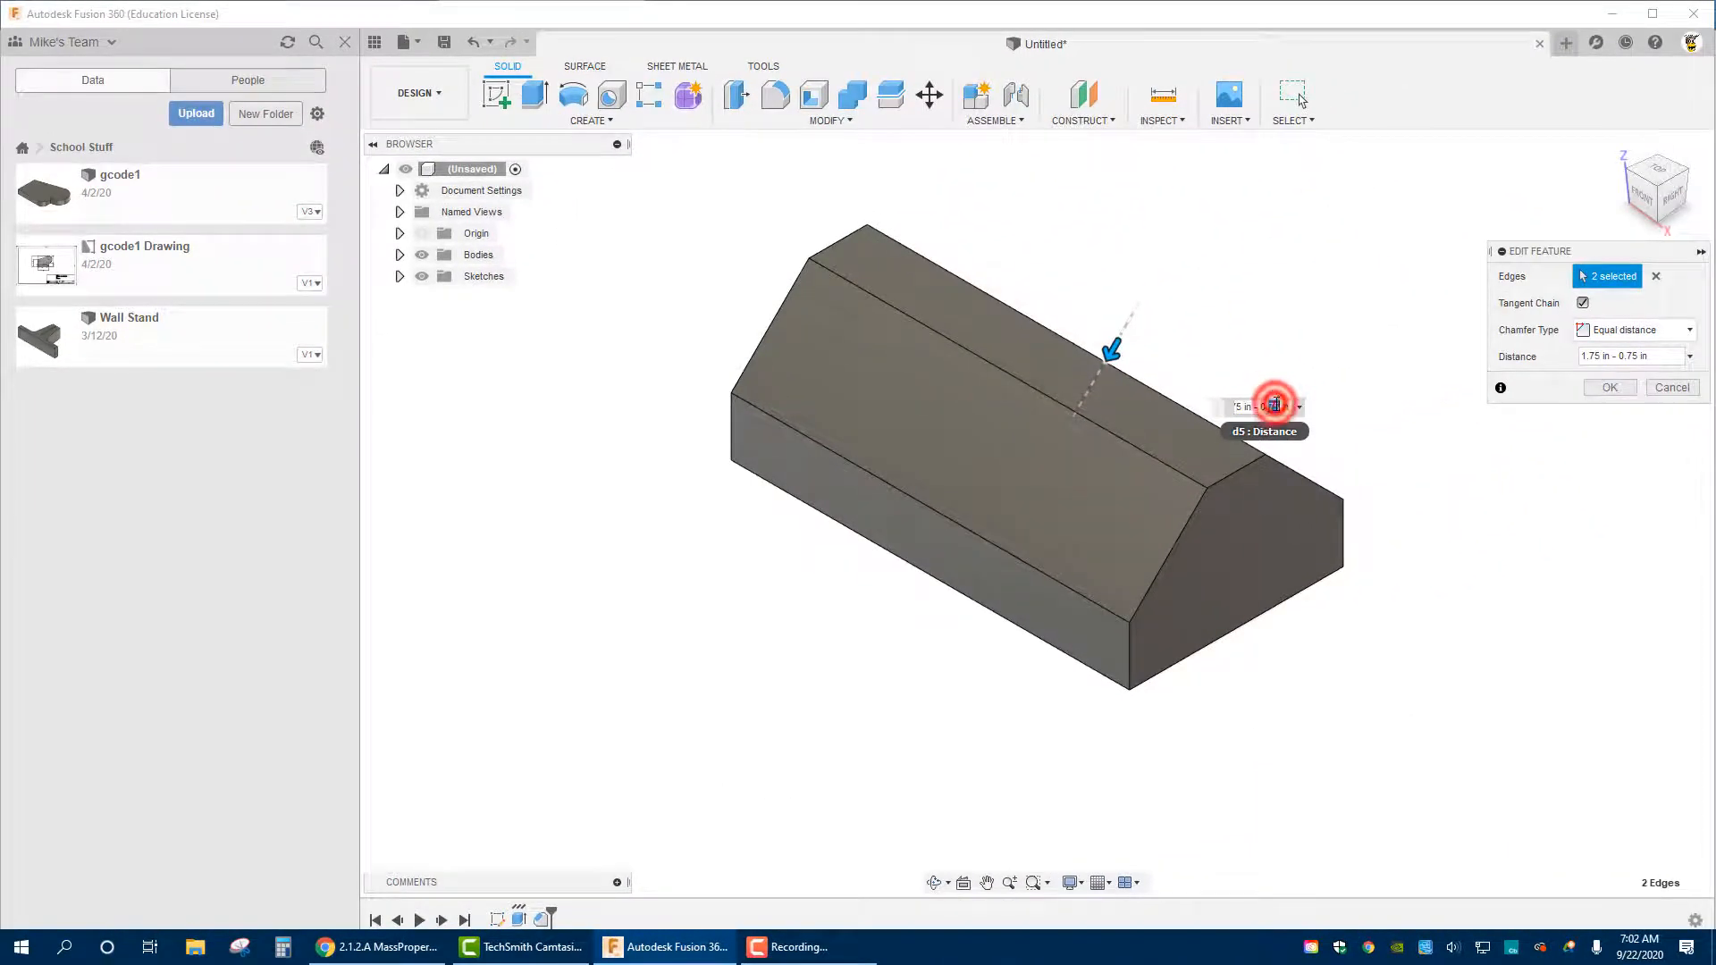
text(1.75)
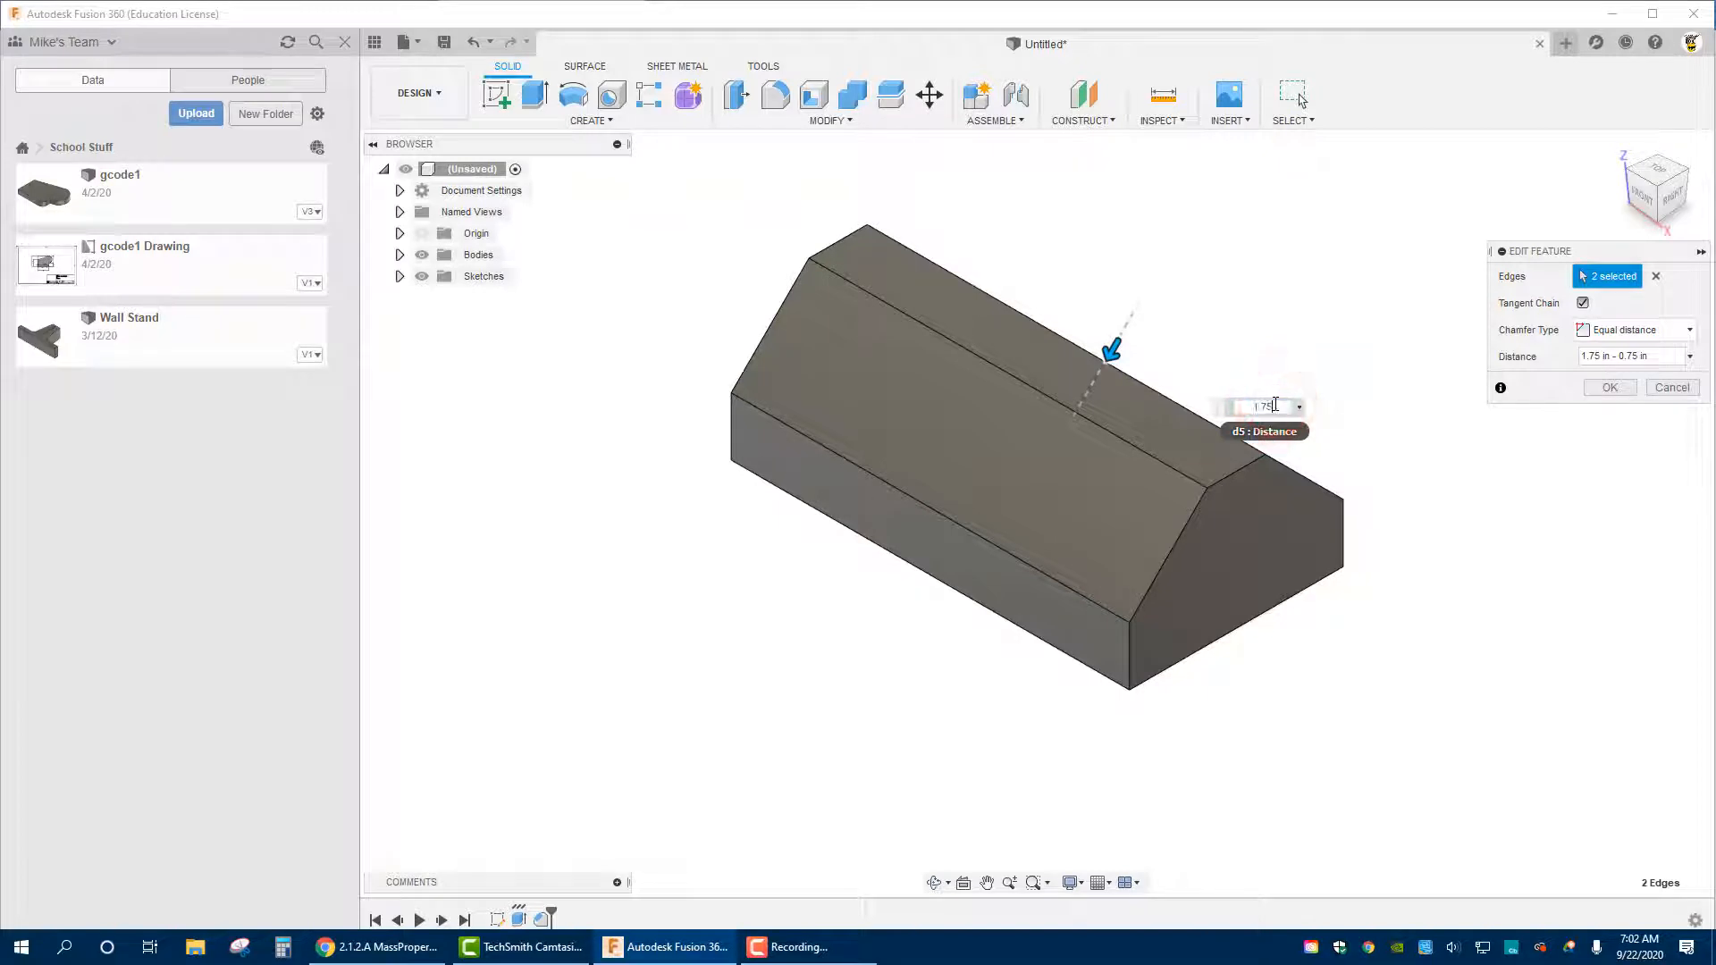
text( in -1)
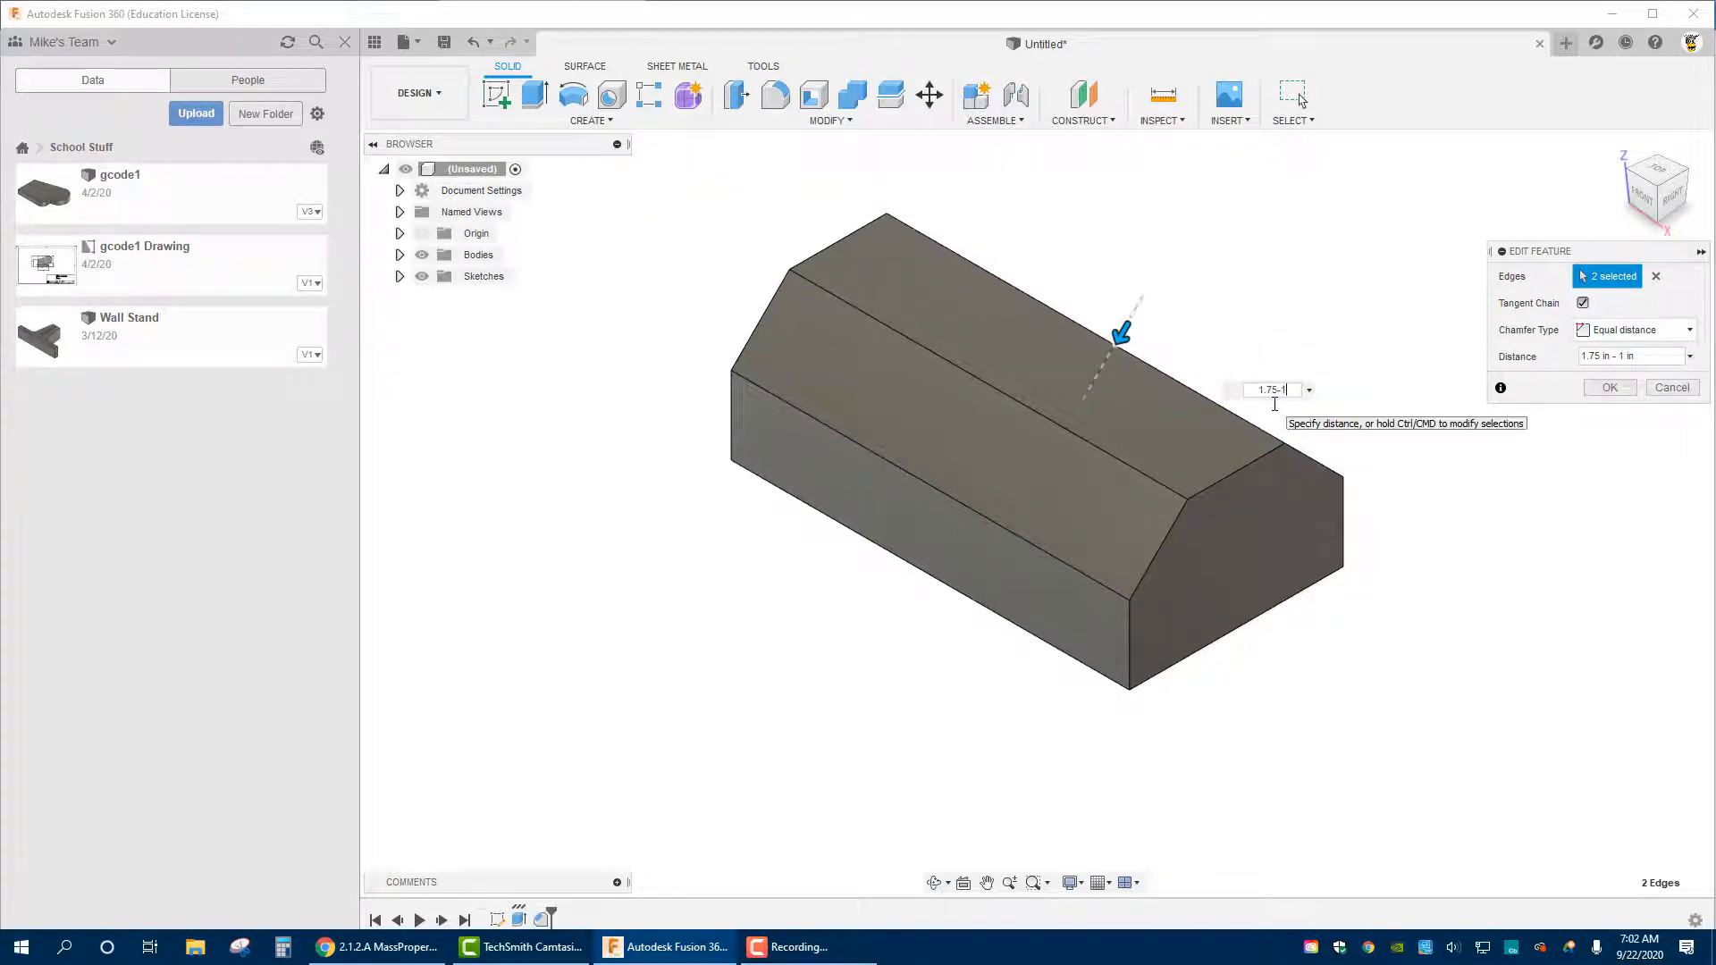
key(Return)
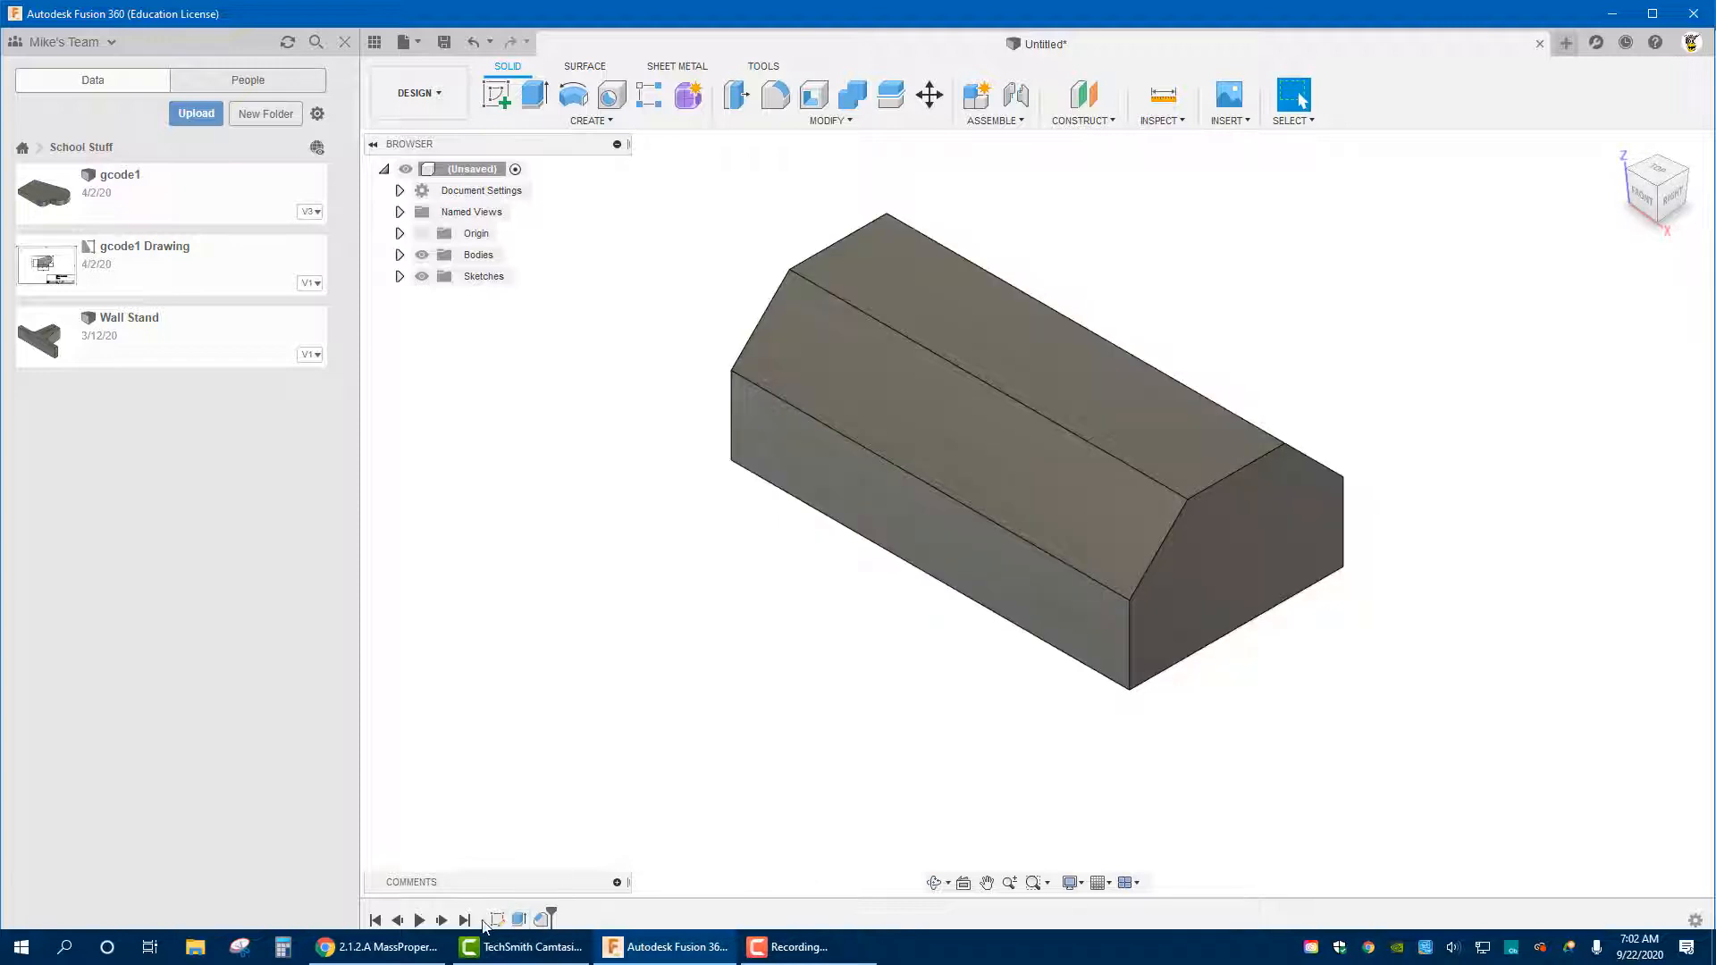
Step the design history back to the base sketch and forward again to review the extrusion and chamfer
click(398, 921)
click(398, 920)
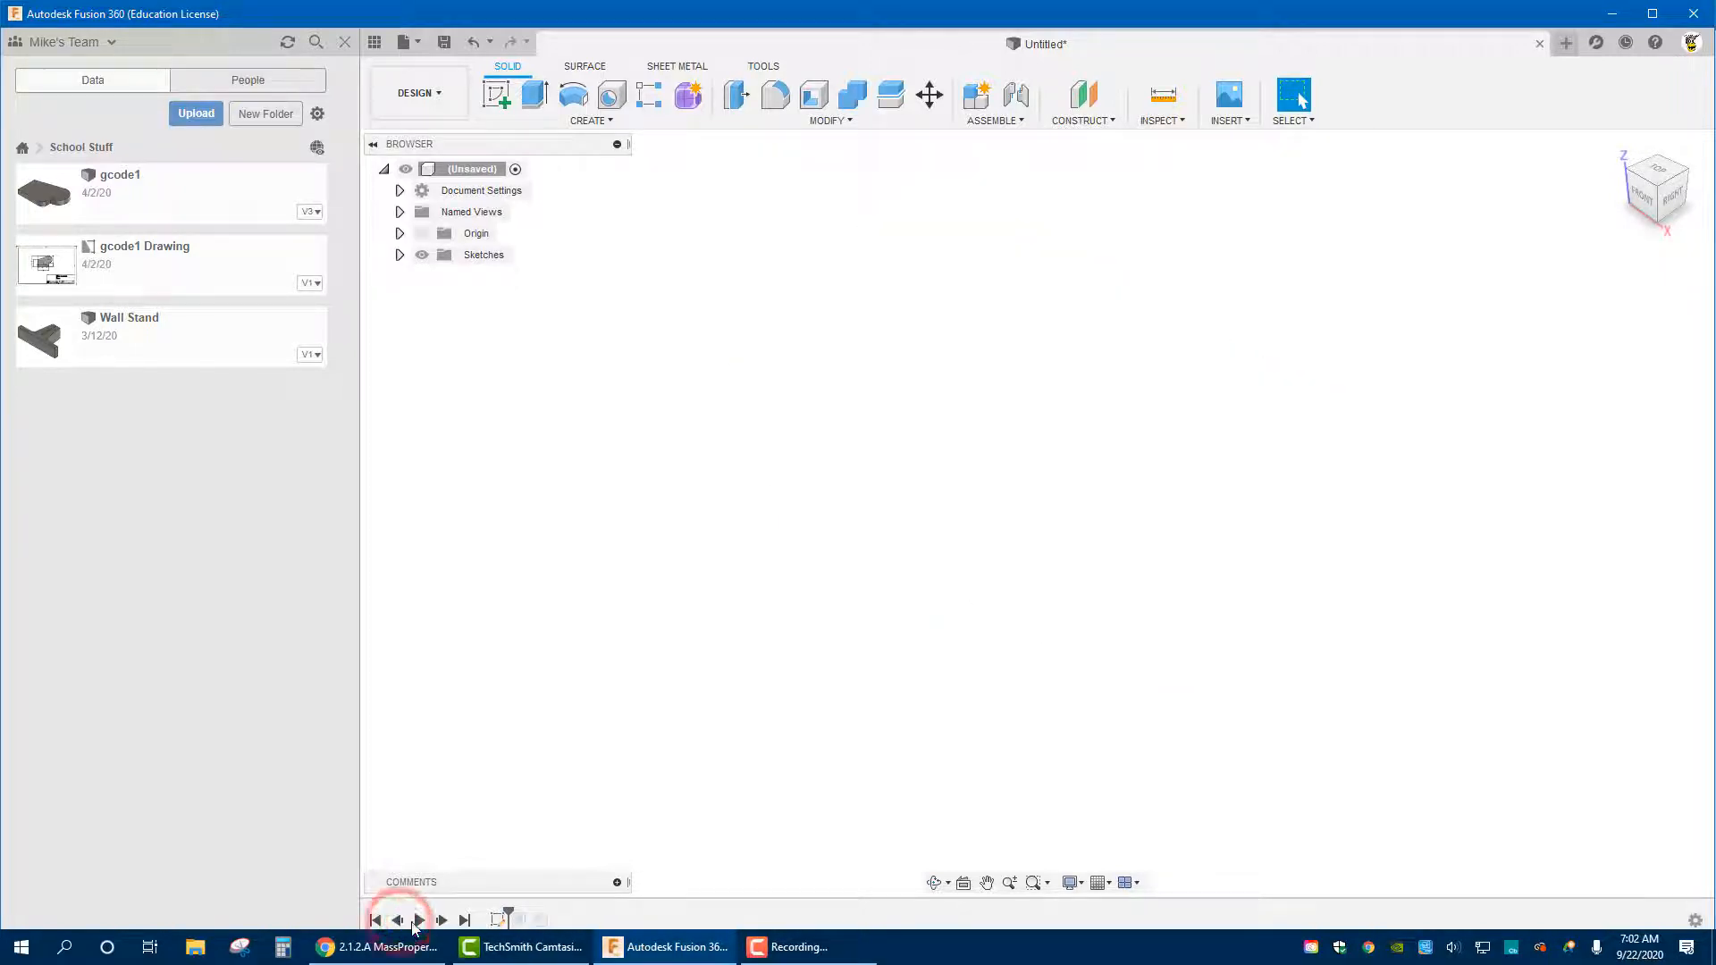
click(442, 921)
click(442, 921)
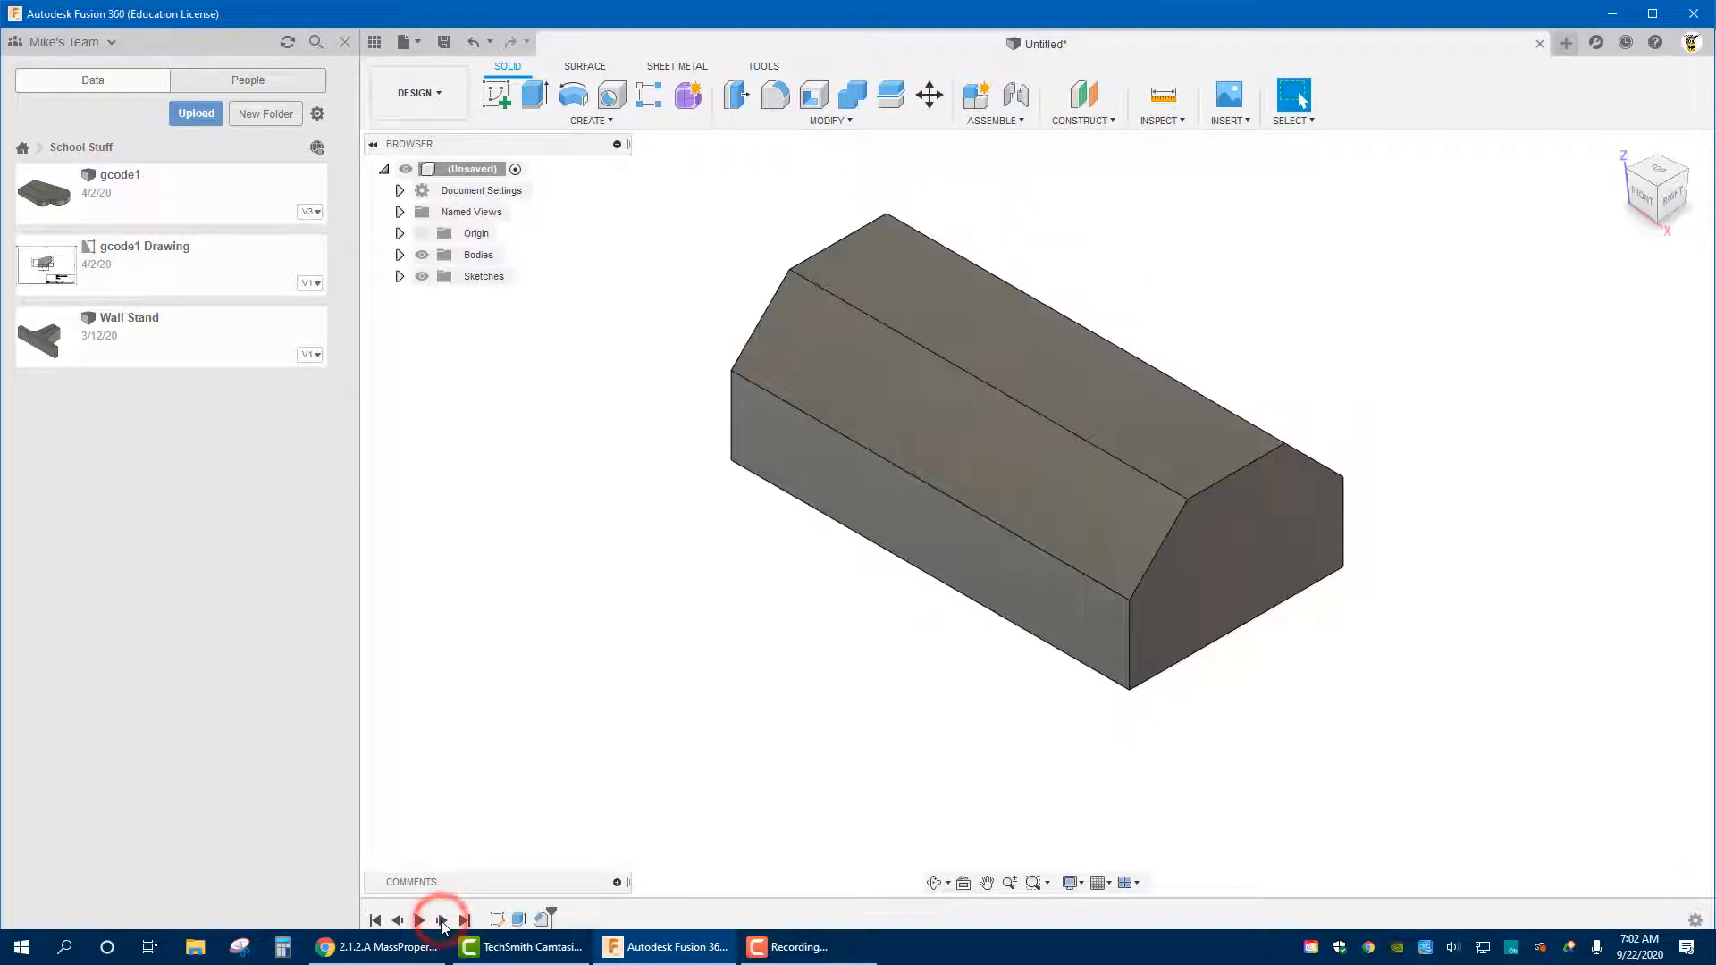
Chamfer the two short top edges at the block's ends with an equal distance of 1.75-.75 in
click(812, 121)
click(801, 178)
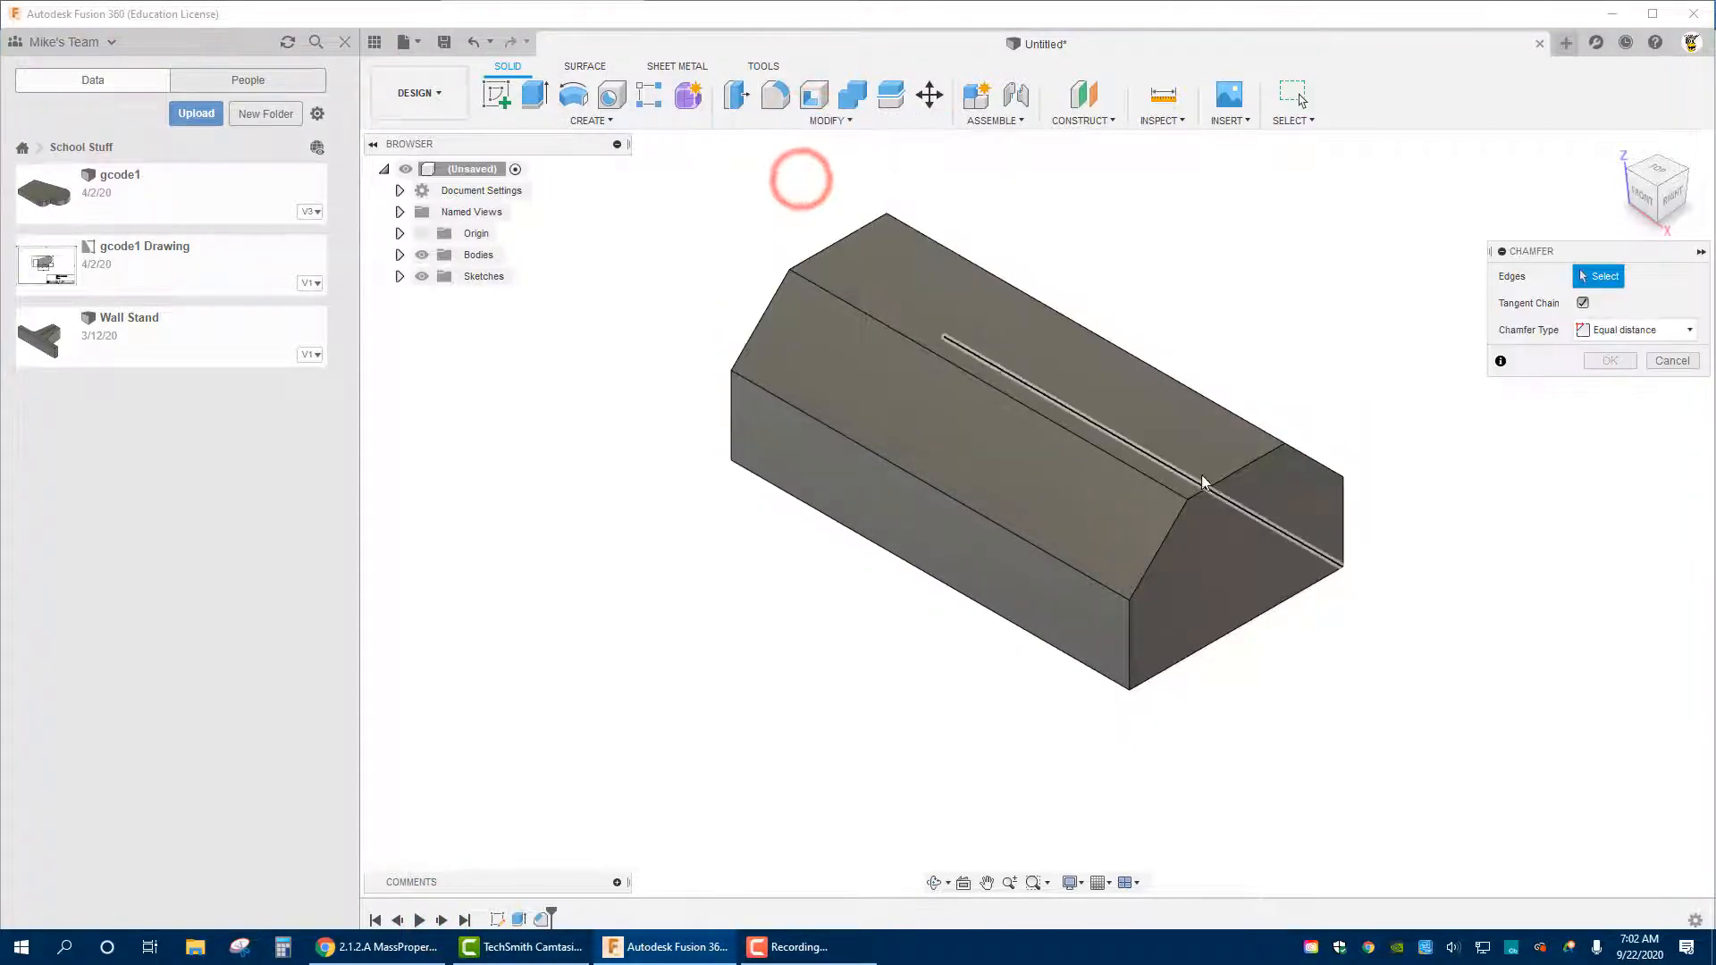
click(1226, 474)
click(856, 235)
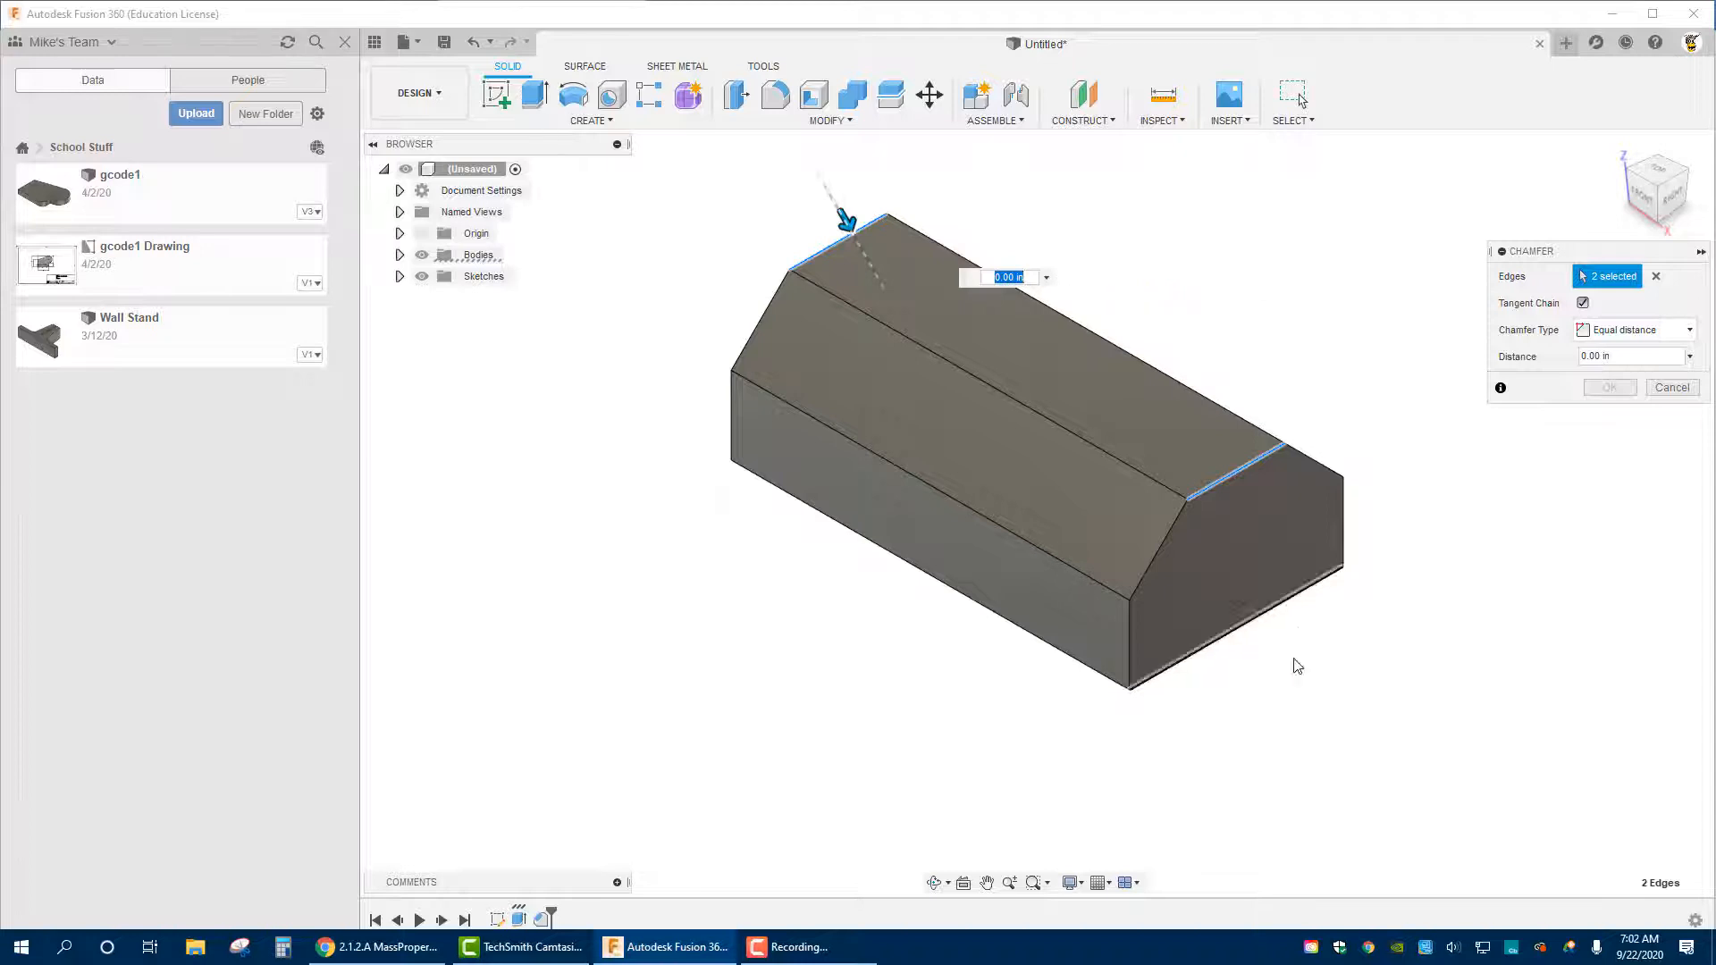
text(1.75-.75)
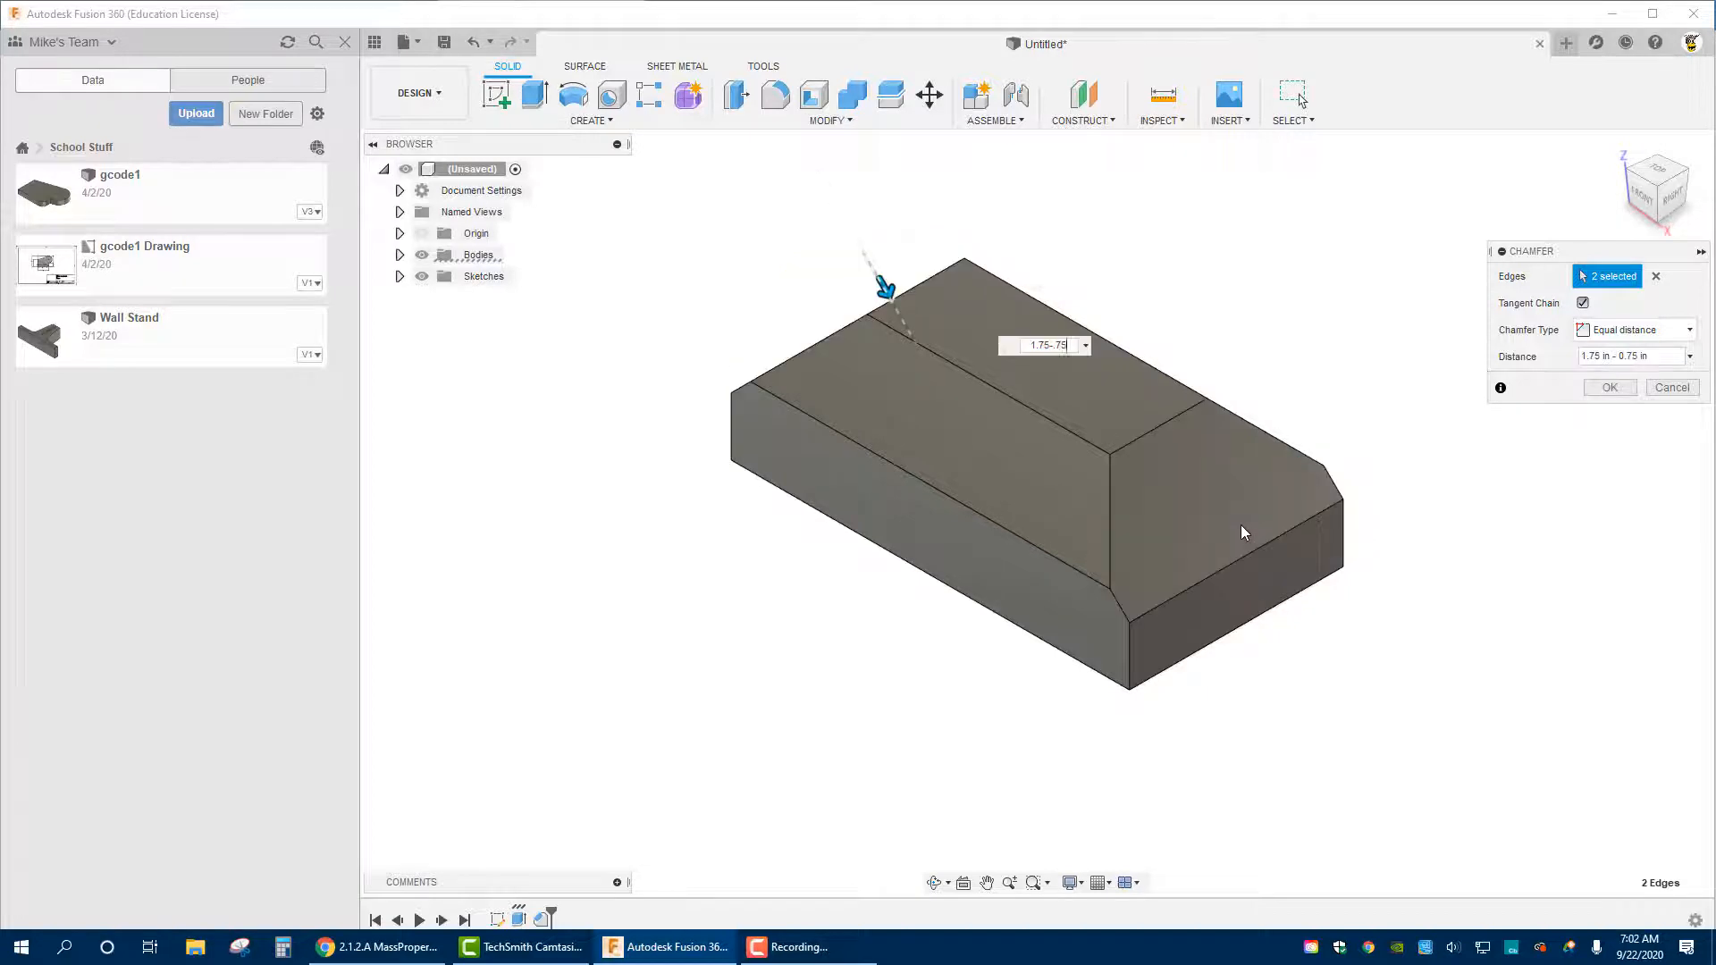
key(Return)
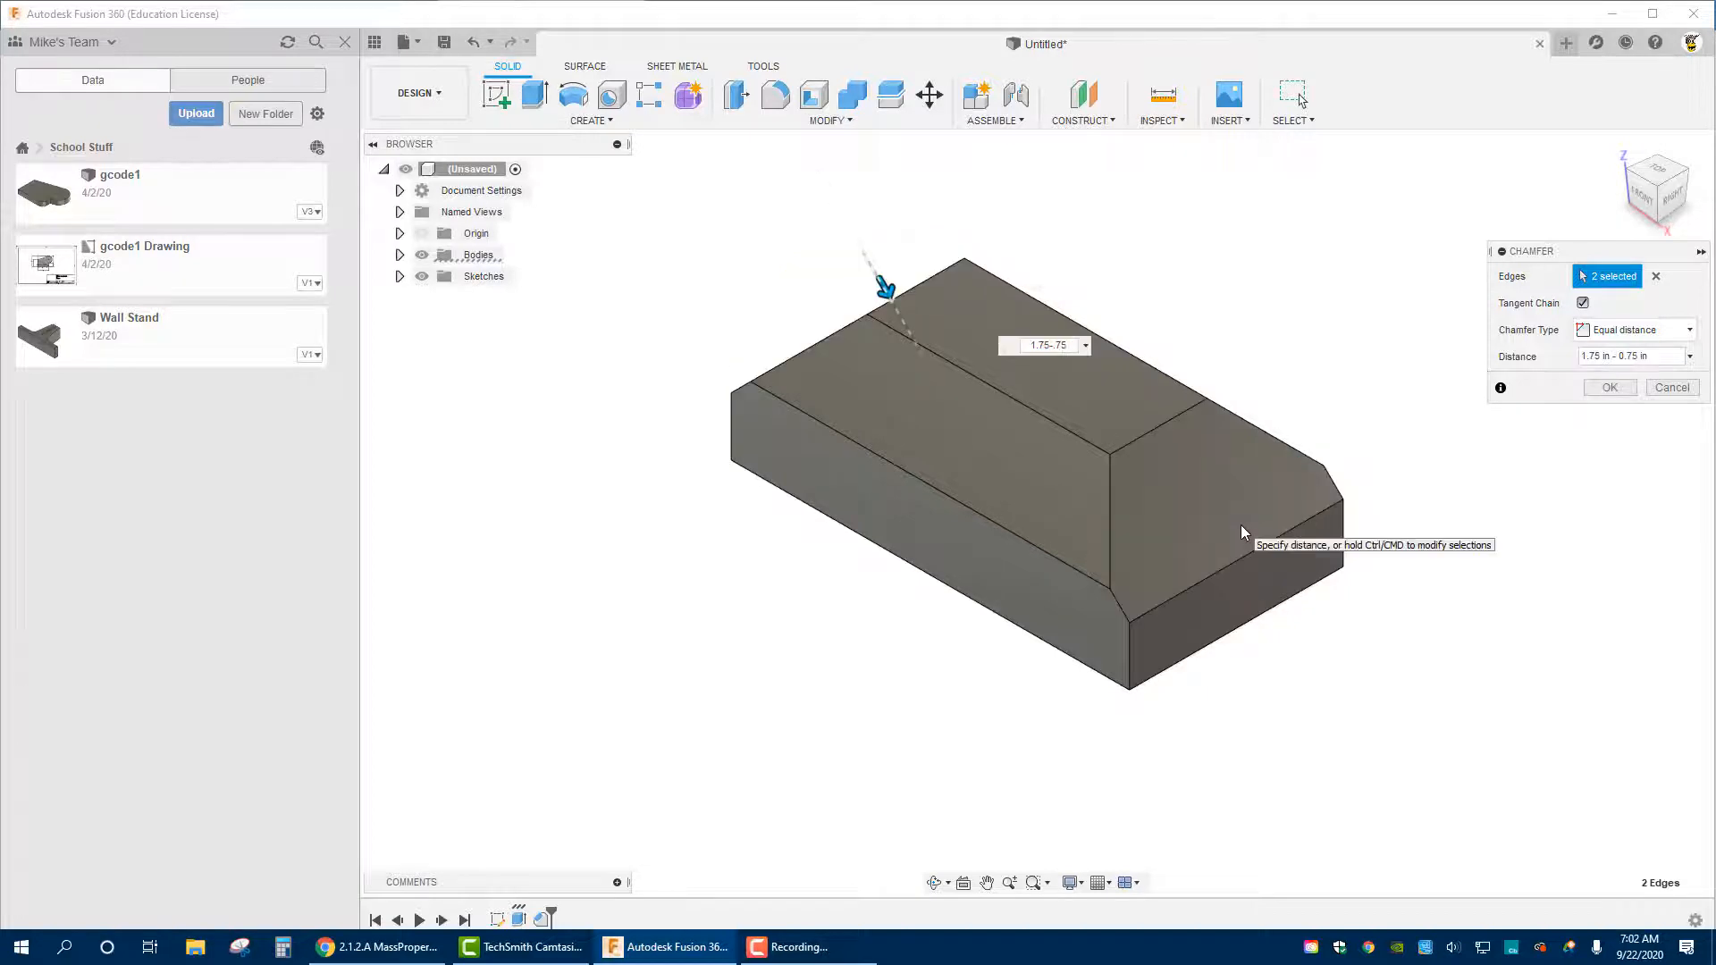
key(Return)
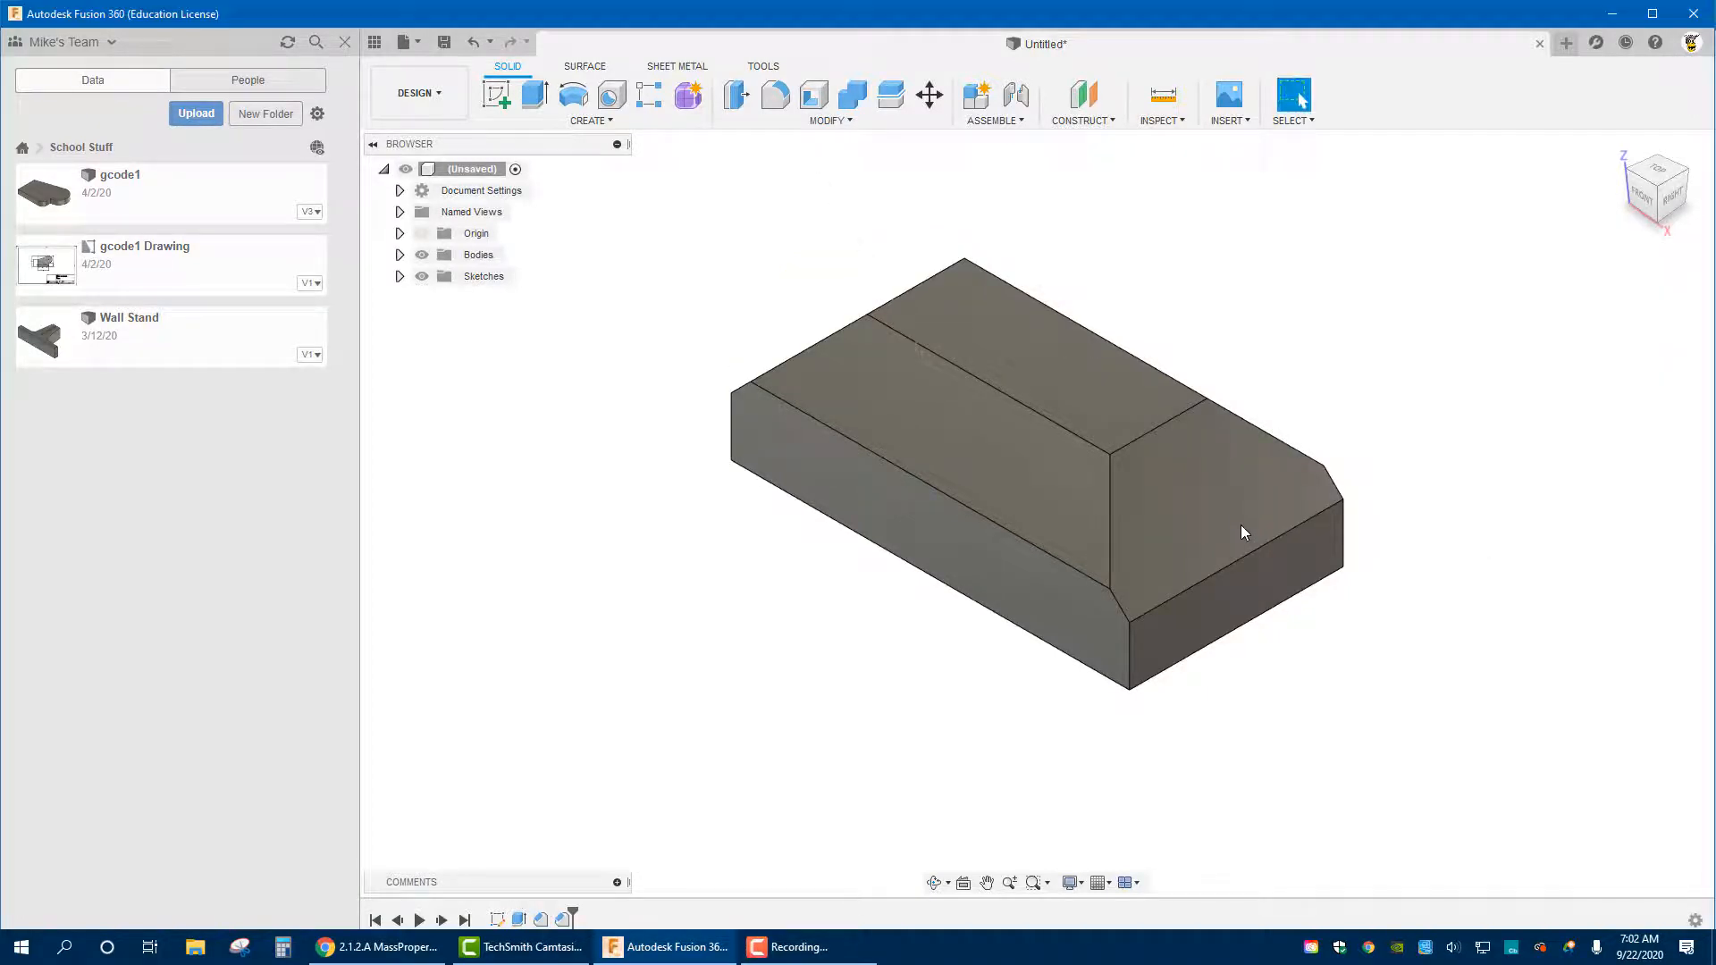
Measure the distance between the lower and upper edges of the vertical face at the block's right end
click(1163, 93)
click(1255, 617)
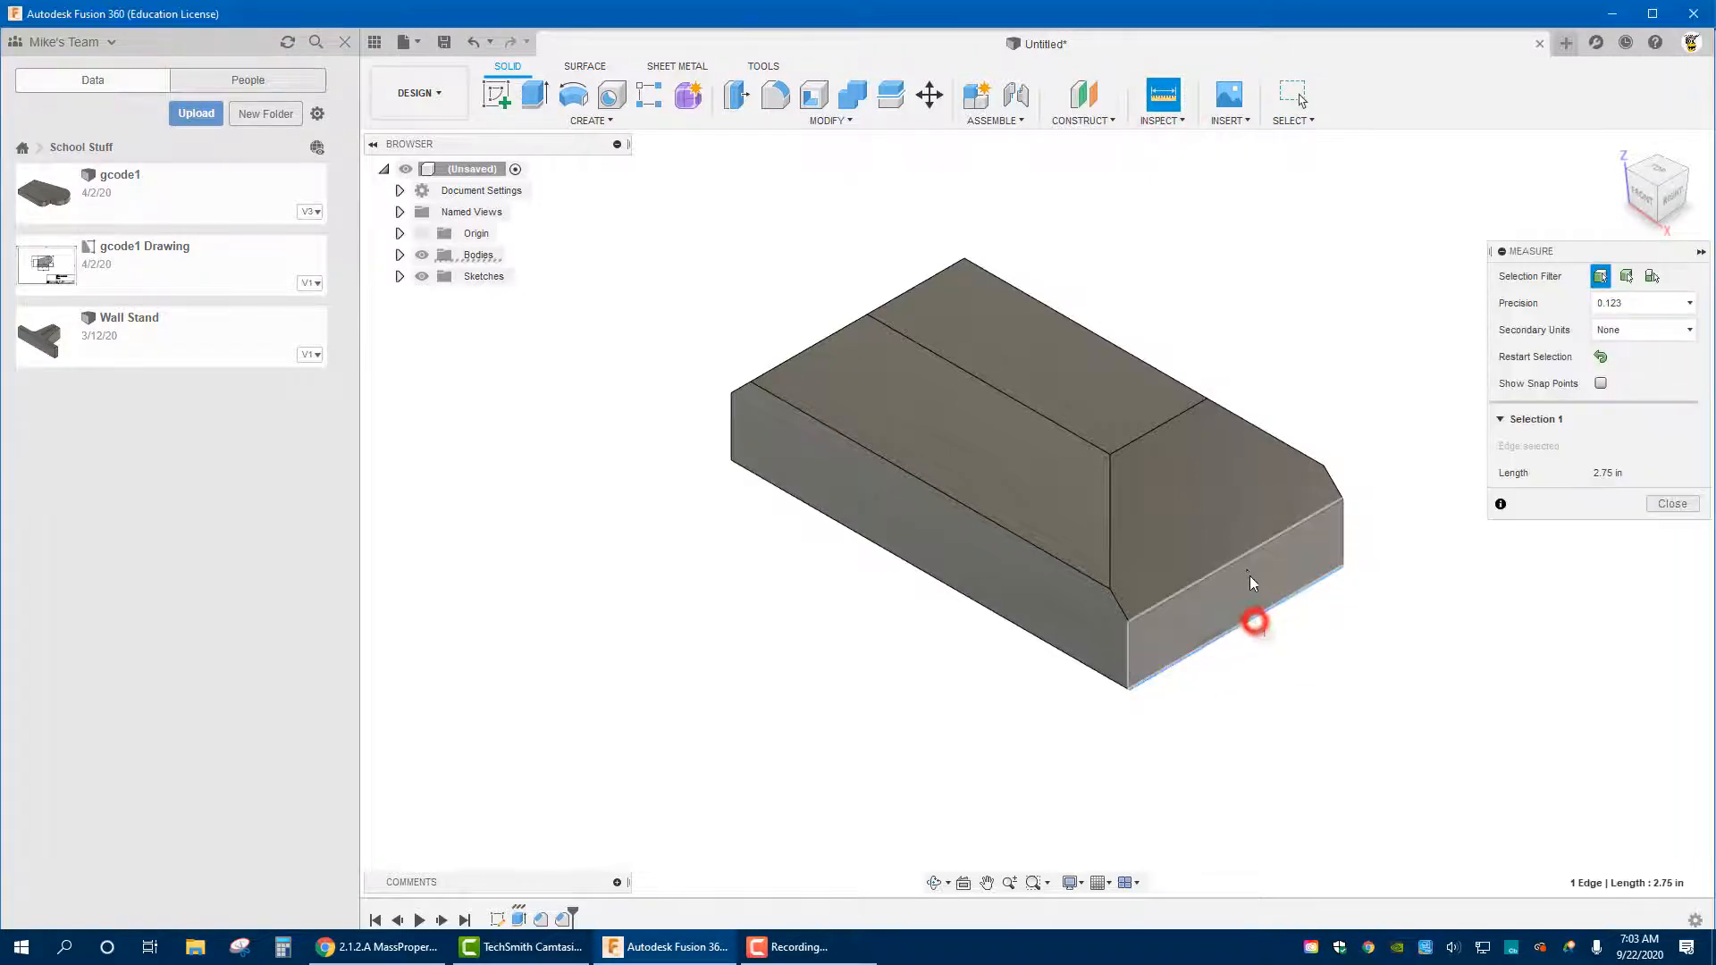
click(1249, 563)
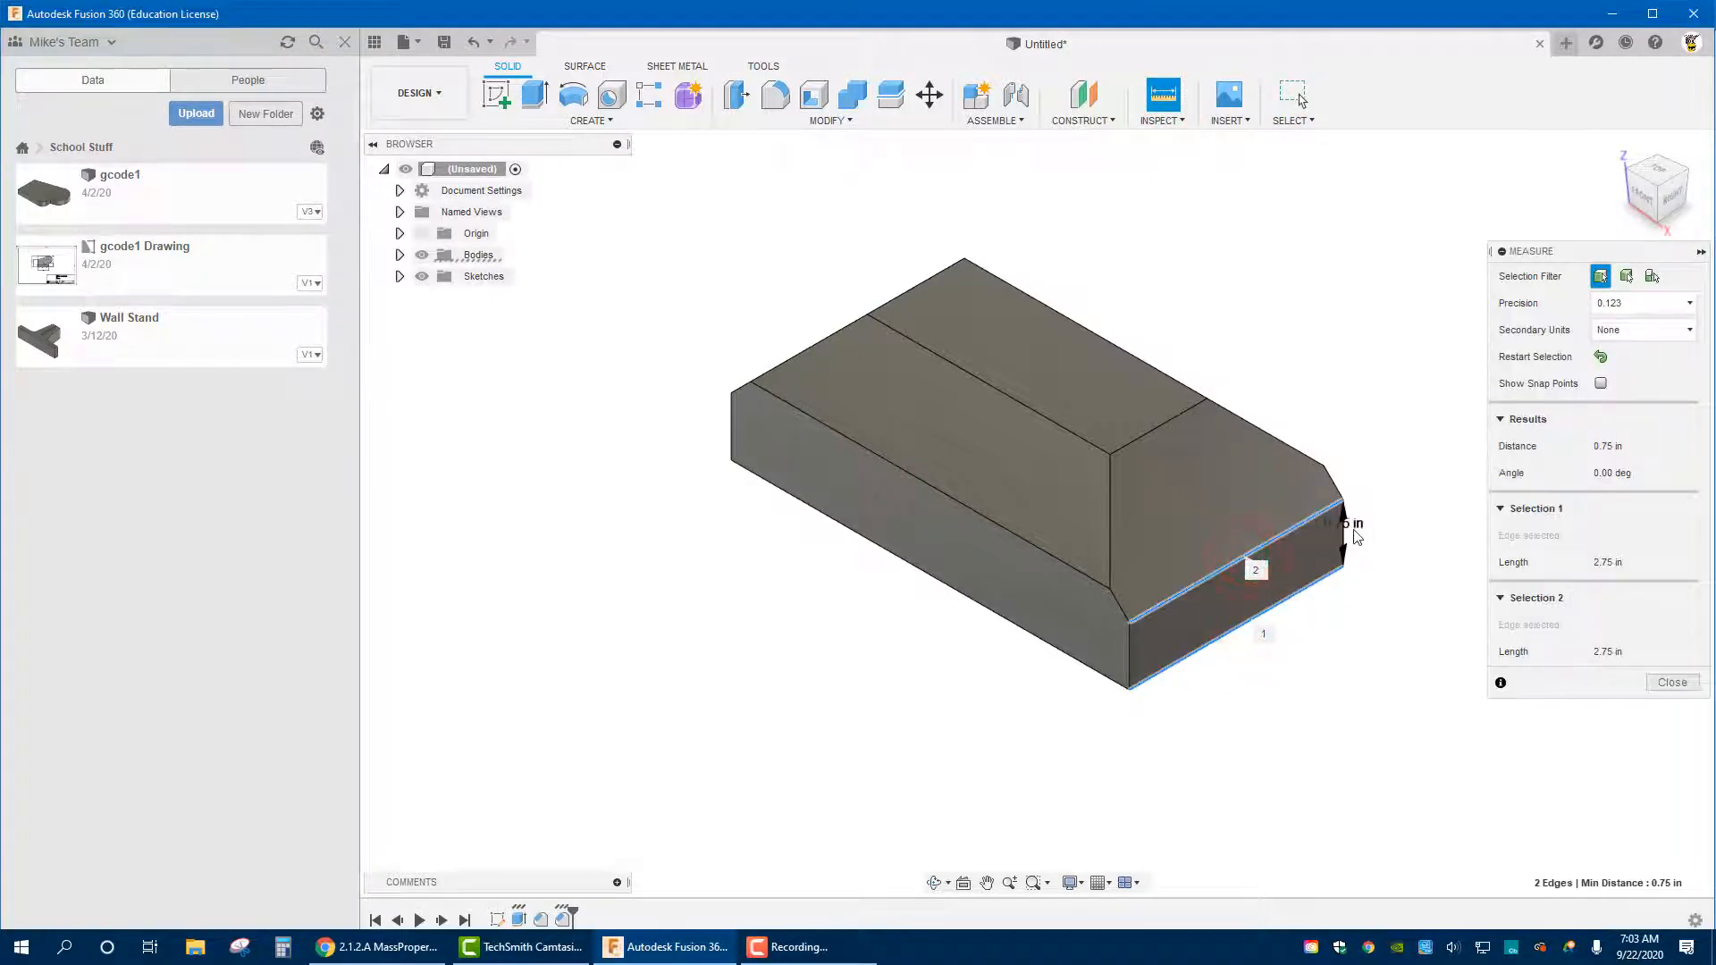
scroll(1308, 544, up, 3)
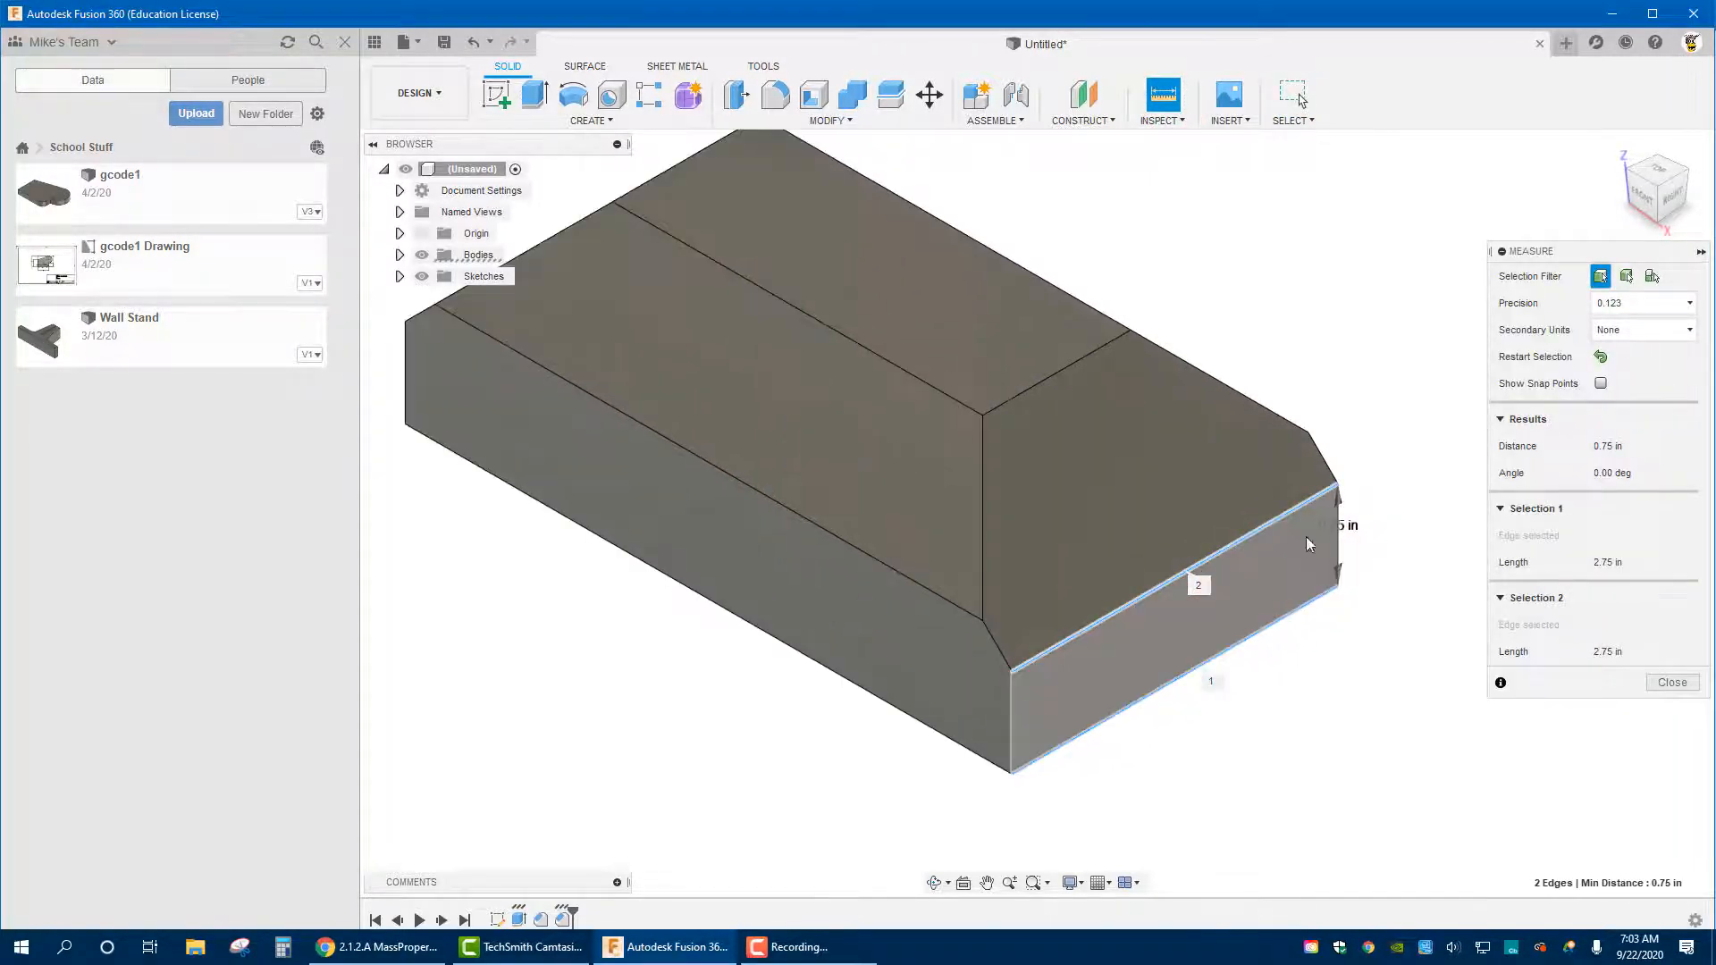
click(1353, 703)
scroll(1290, 757, down, 2)
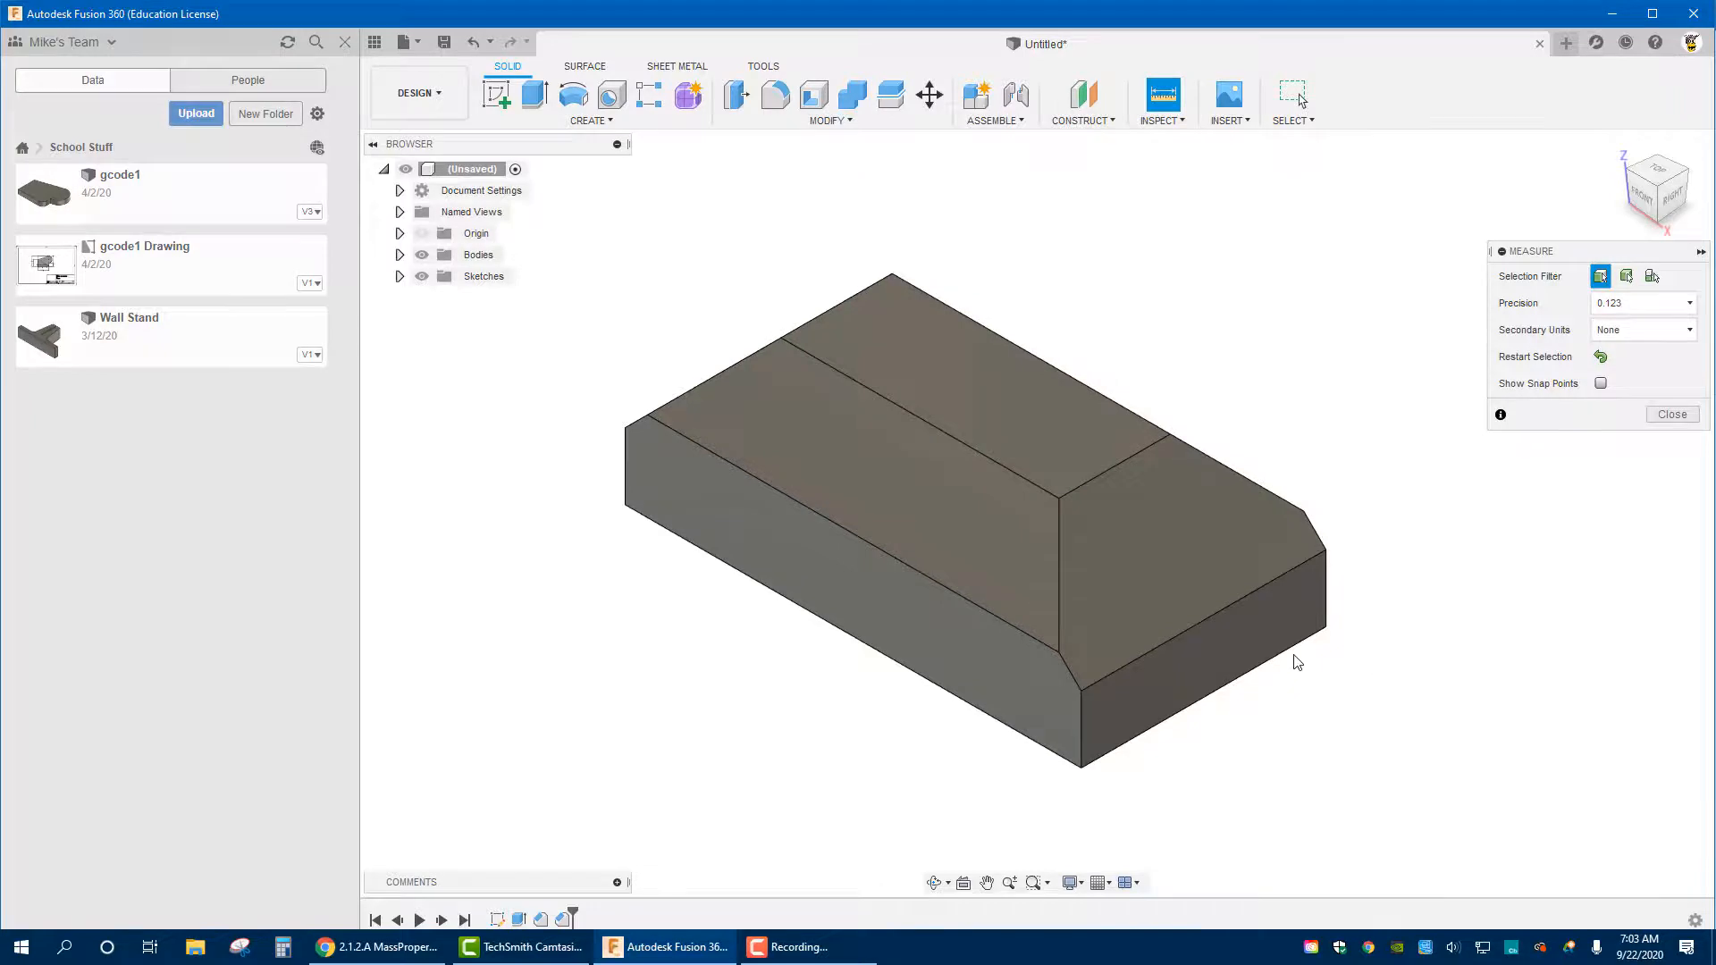
Start a new sketch on the vertical face at the block's right end
click(1246, 641)
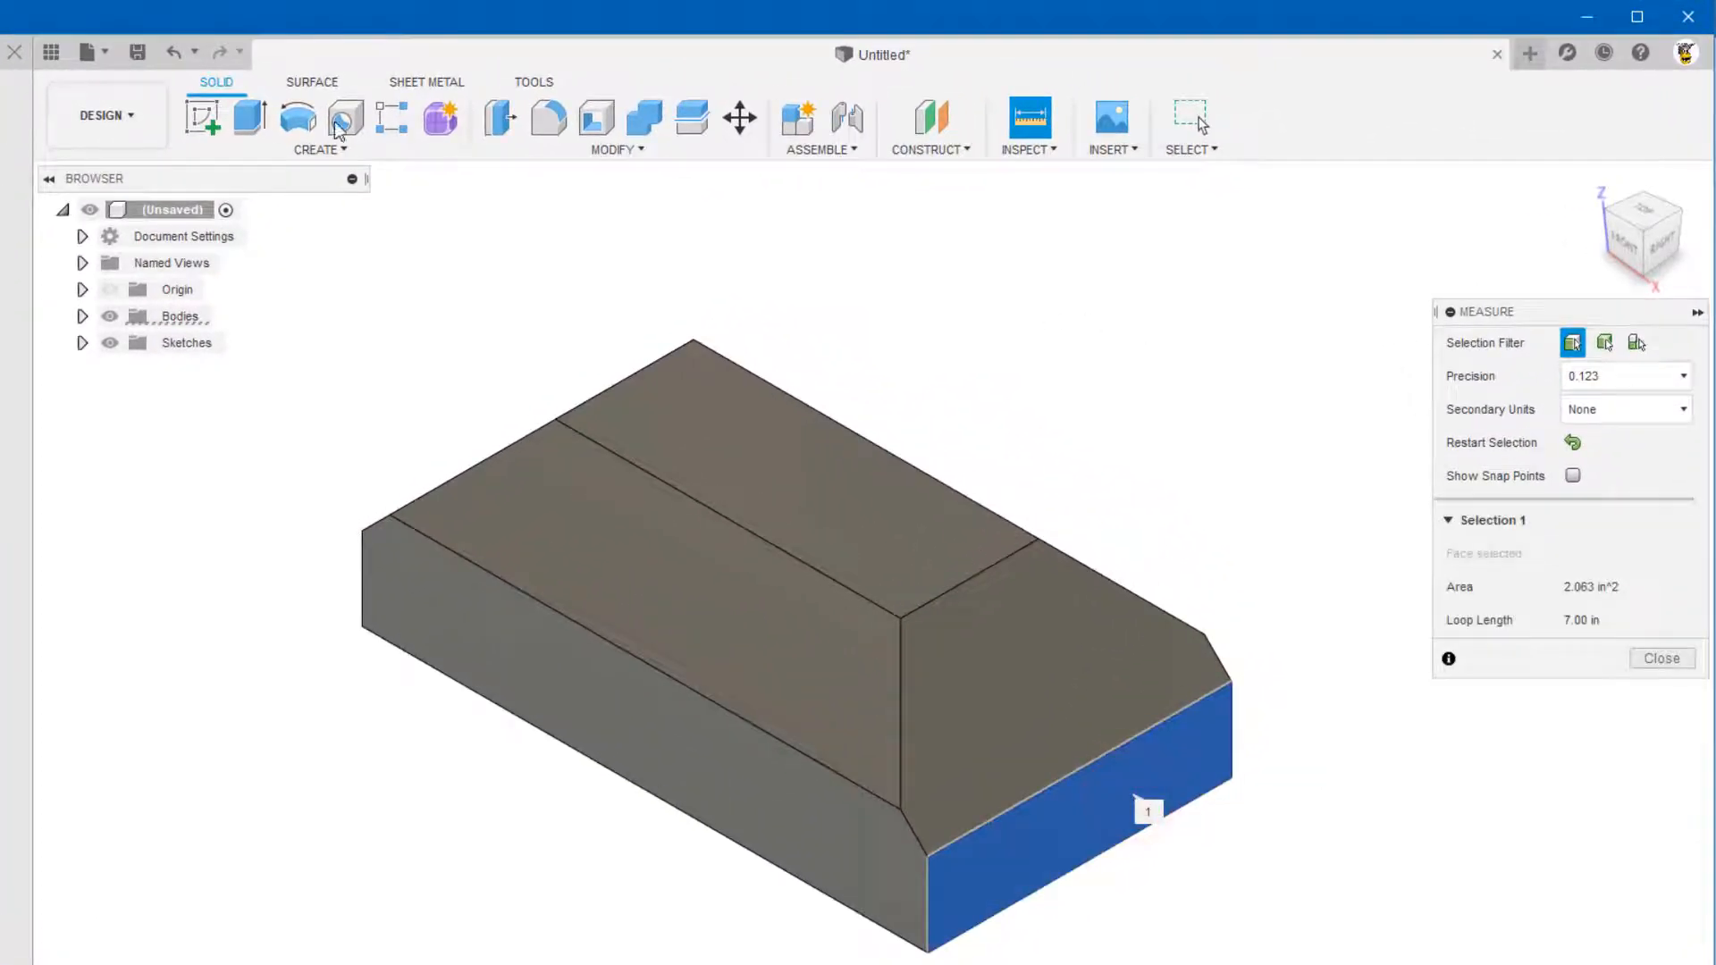
click(199, 117)
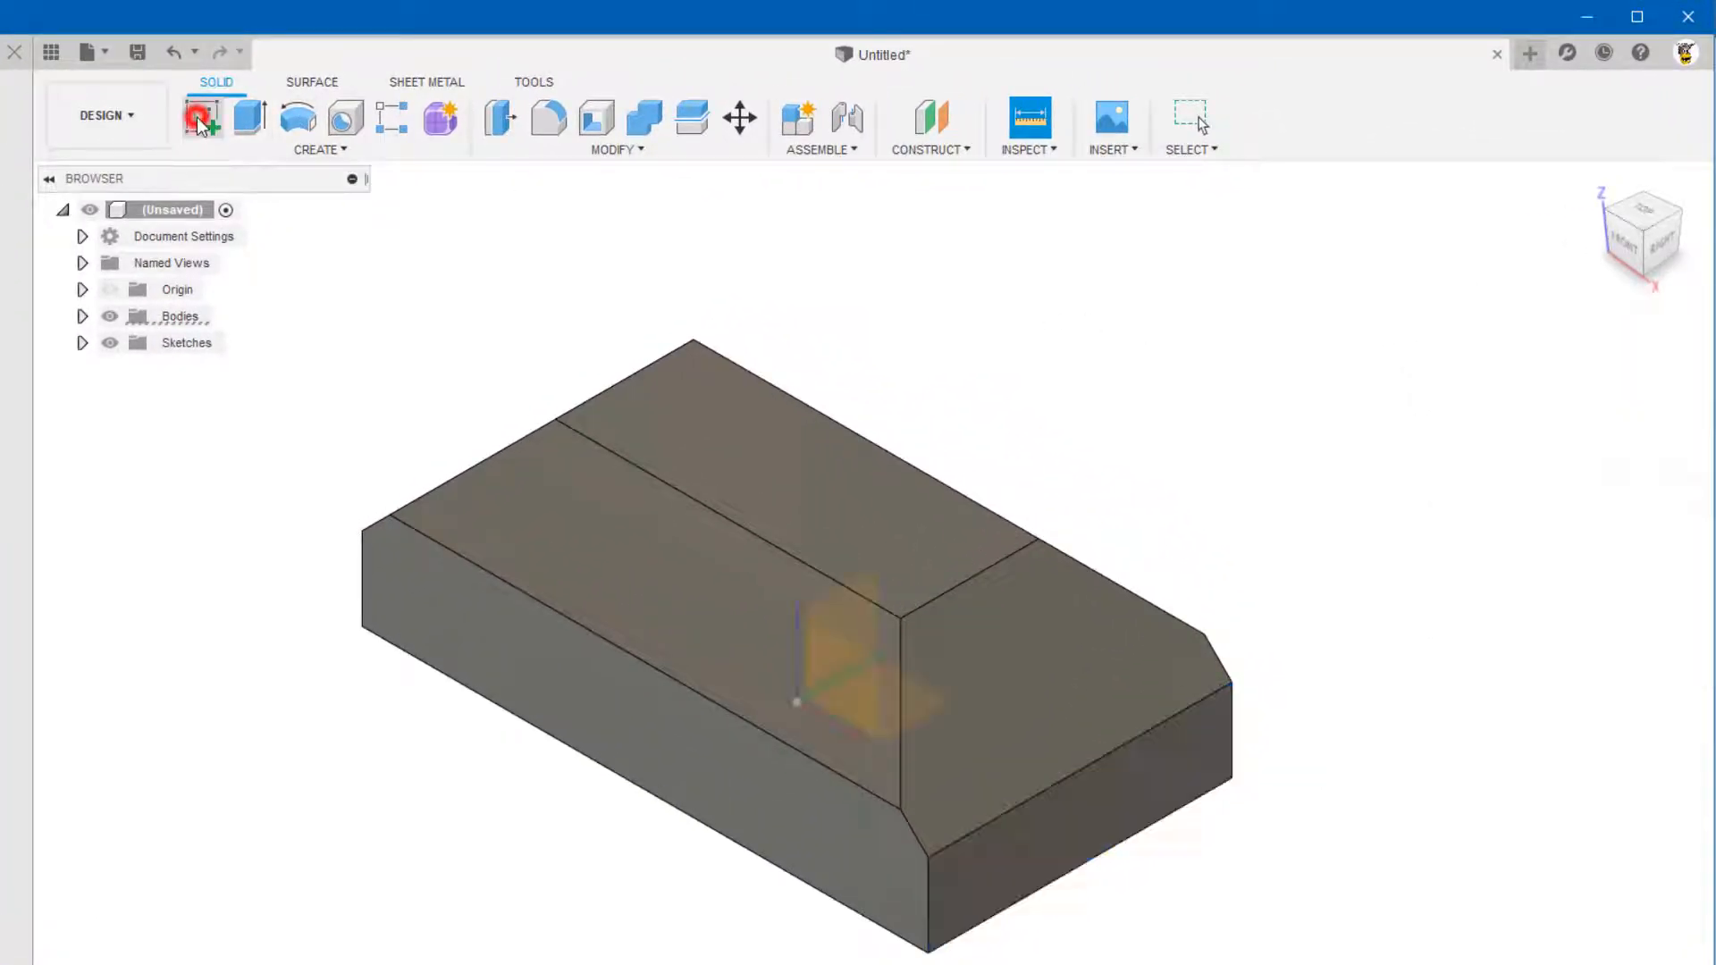
click(1064, 848)
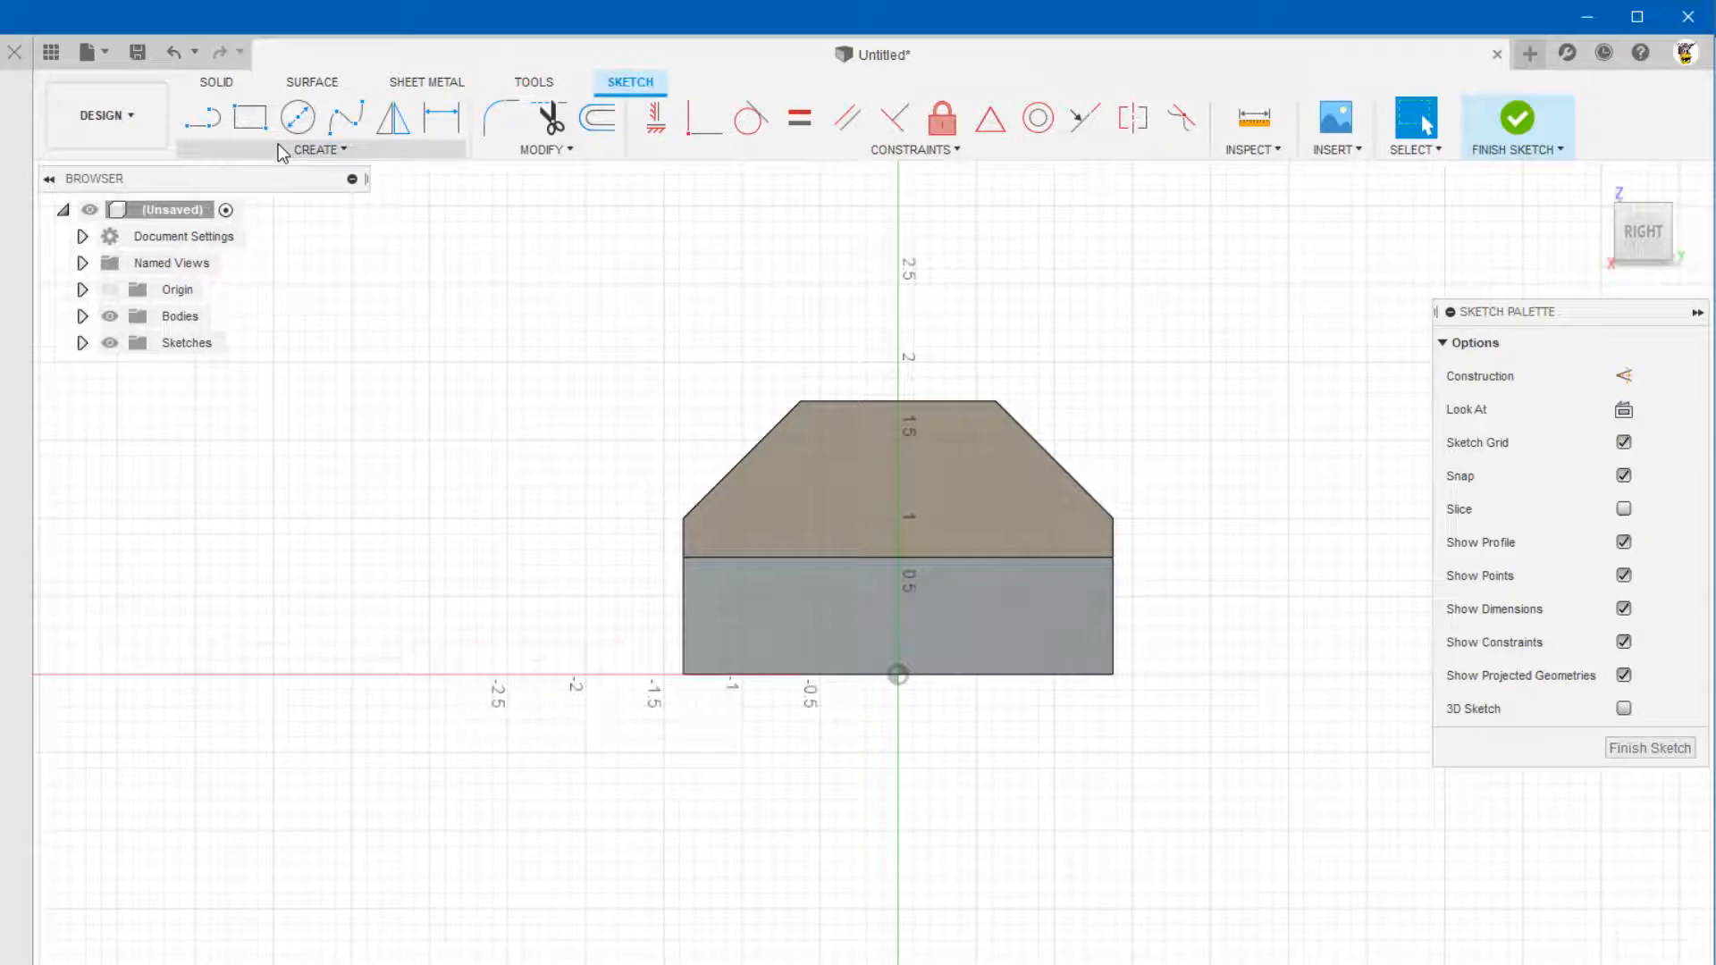
click(343, 150)
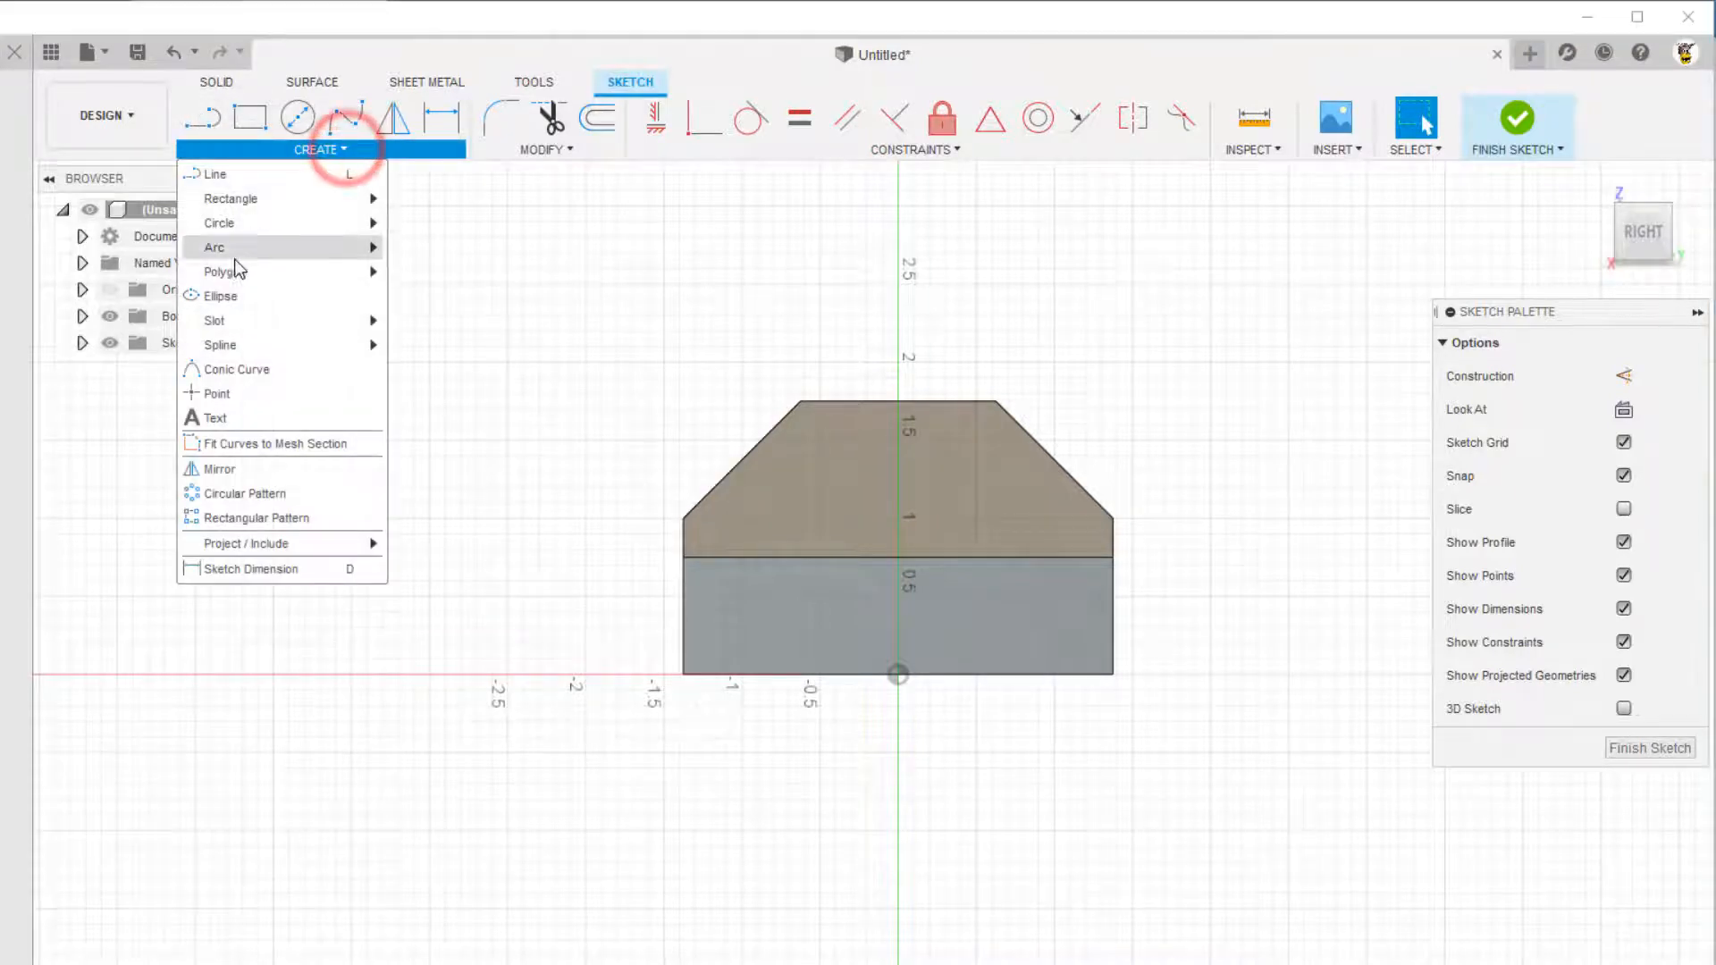
click(230, 198)
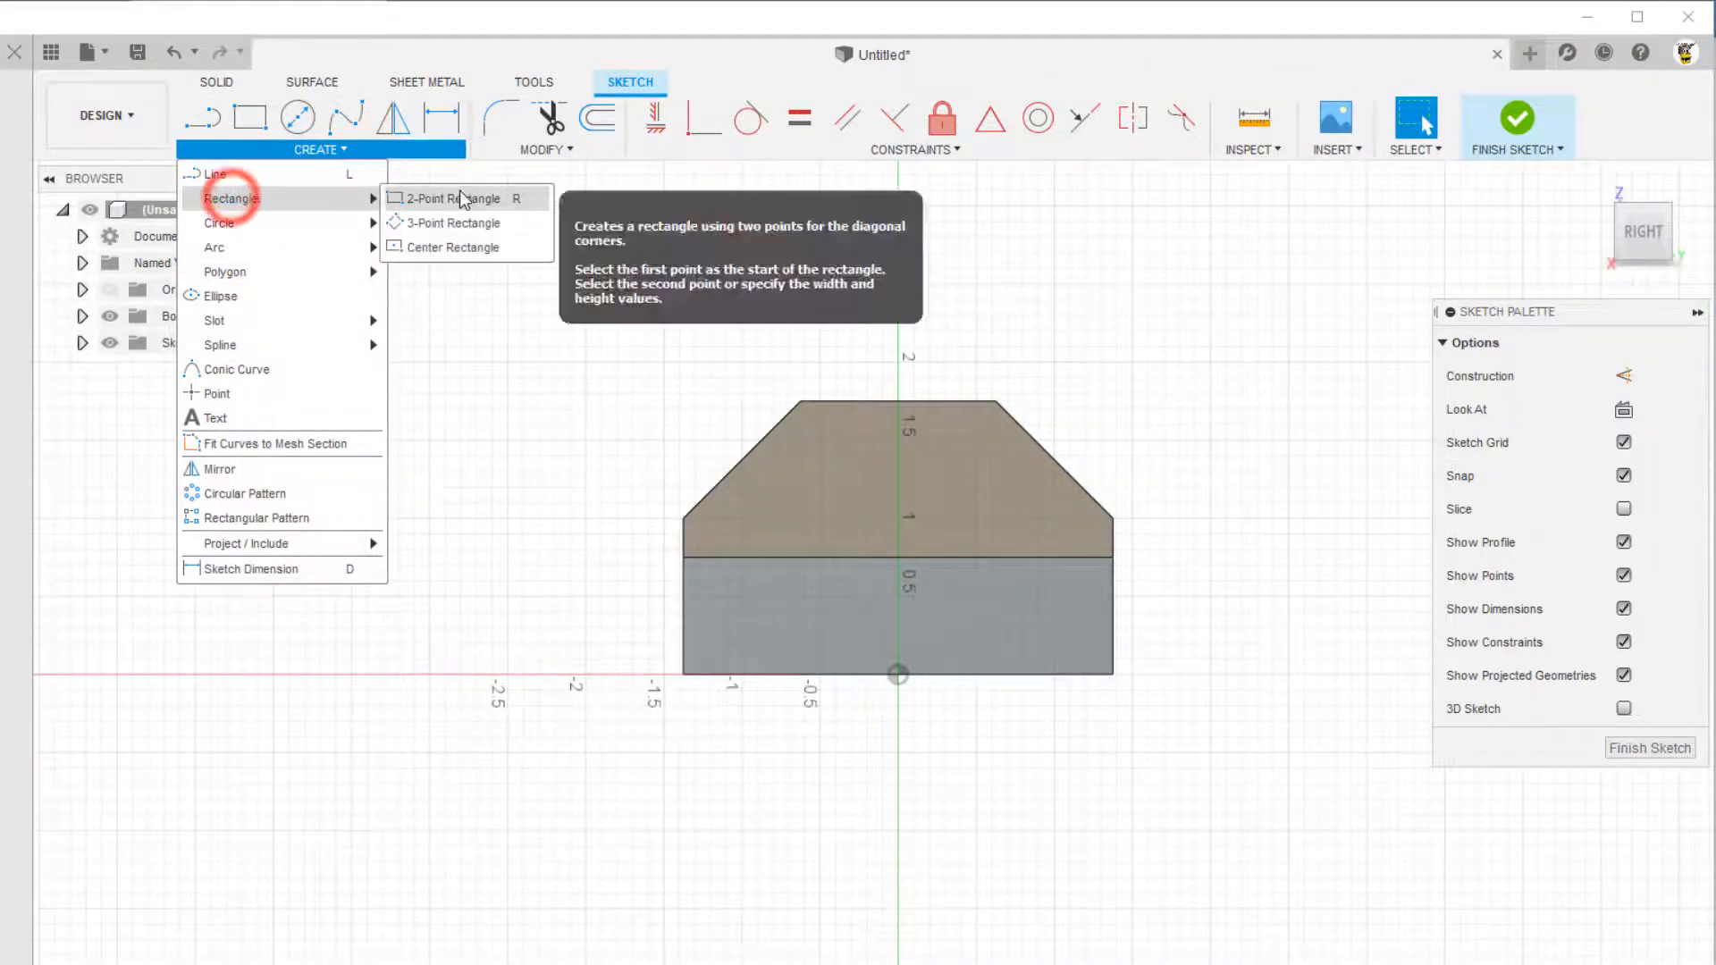
click(457, 257)
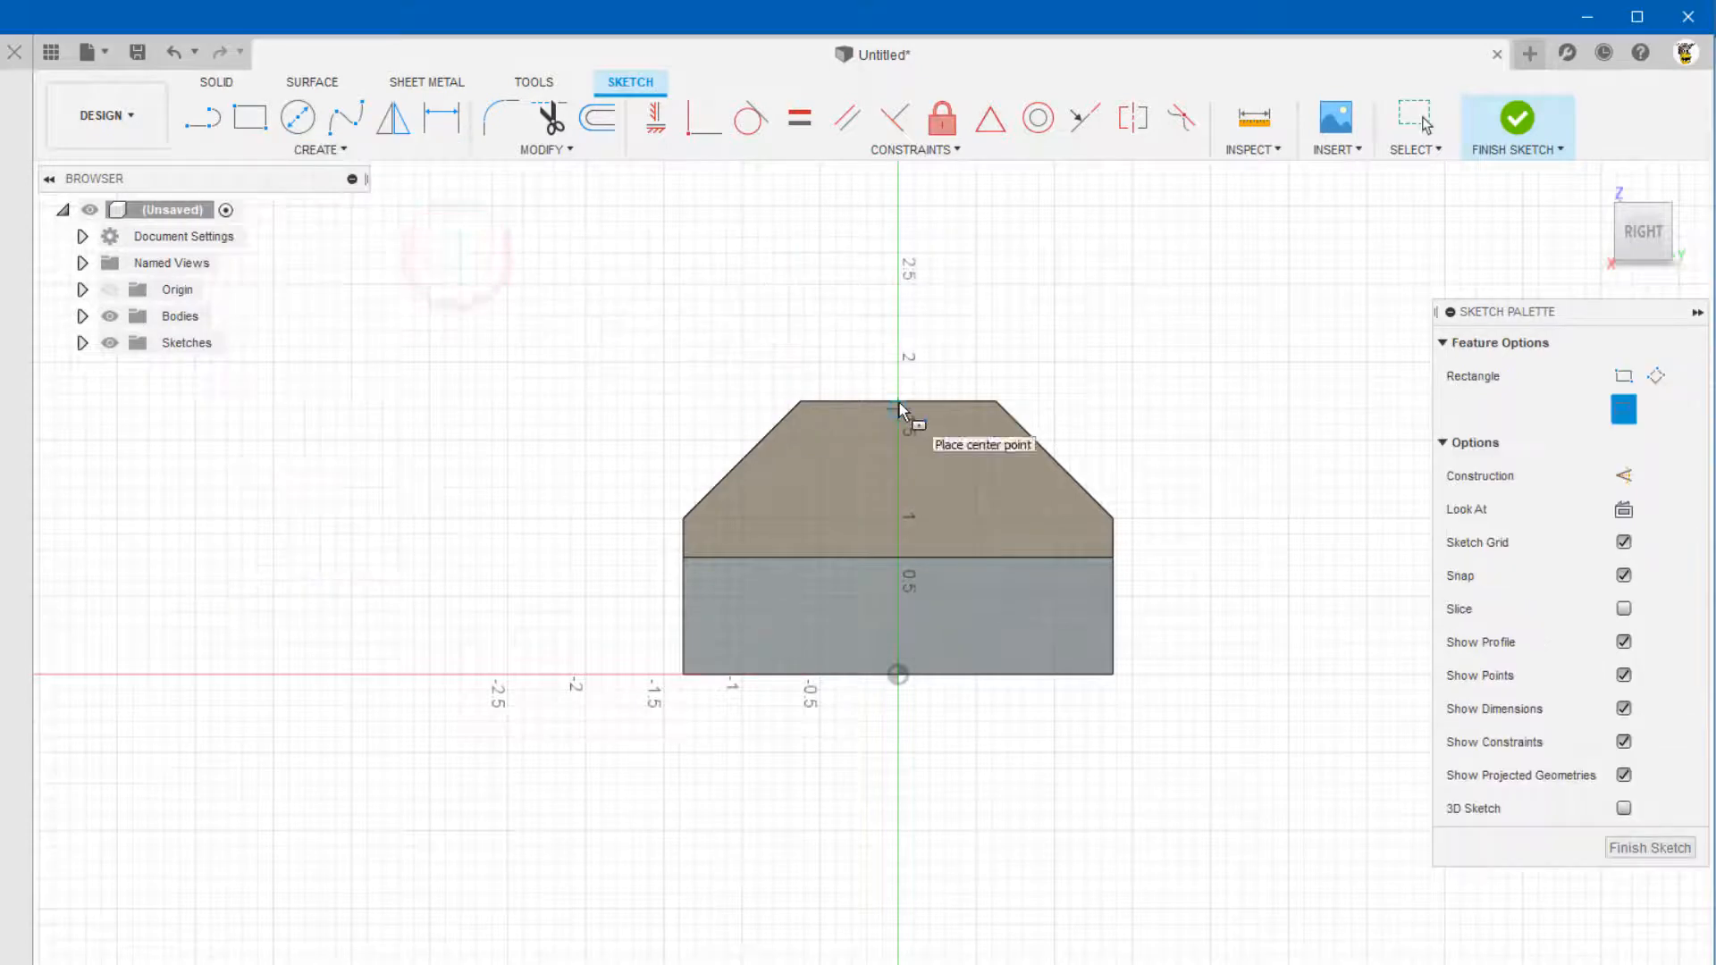
scroll(901, 410, up, 3)
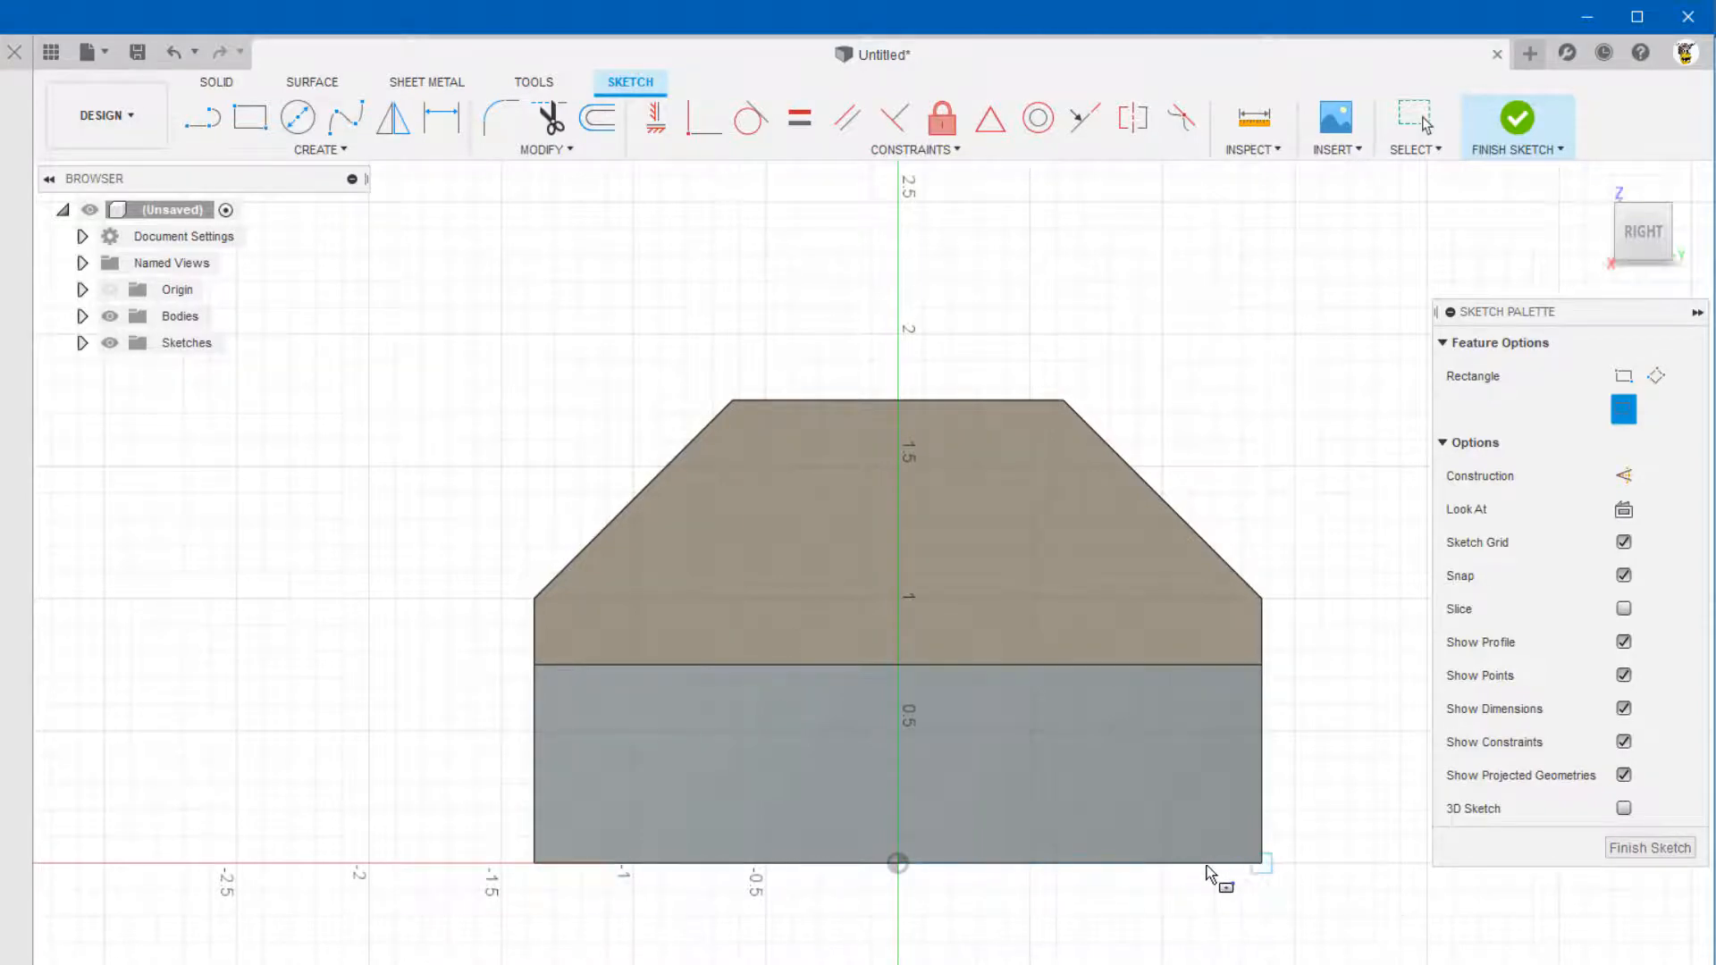
click(898, 440)
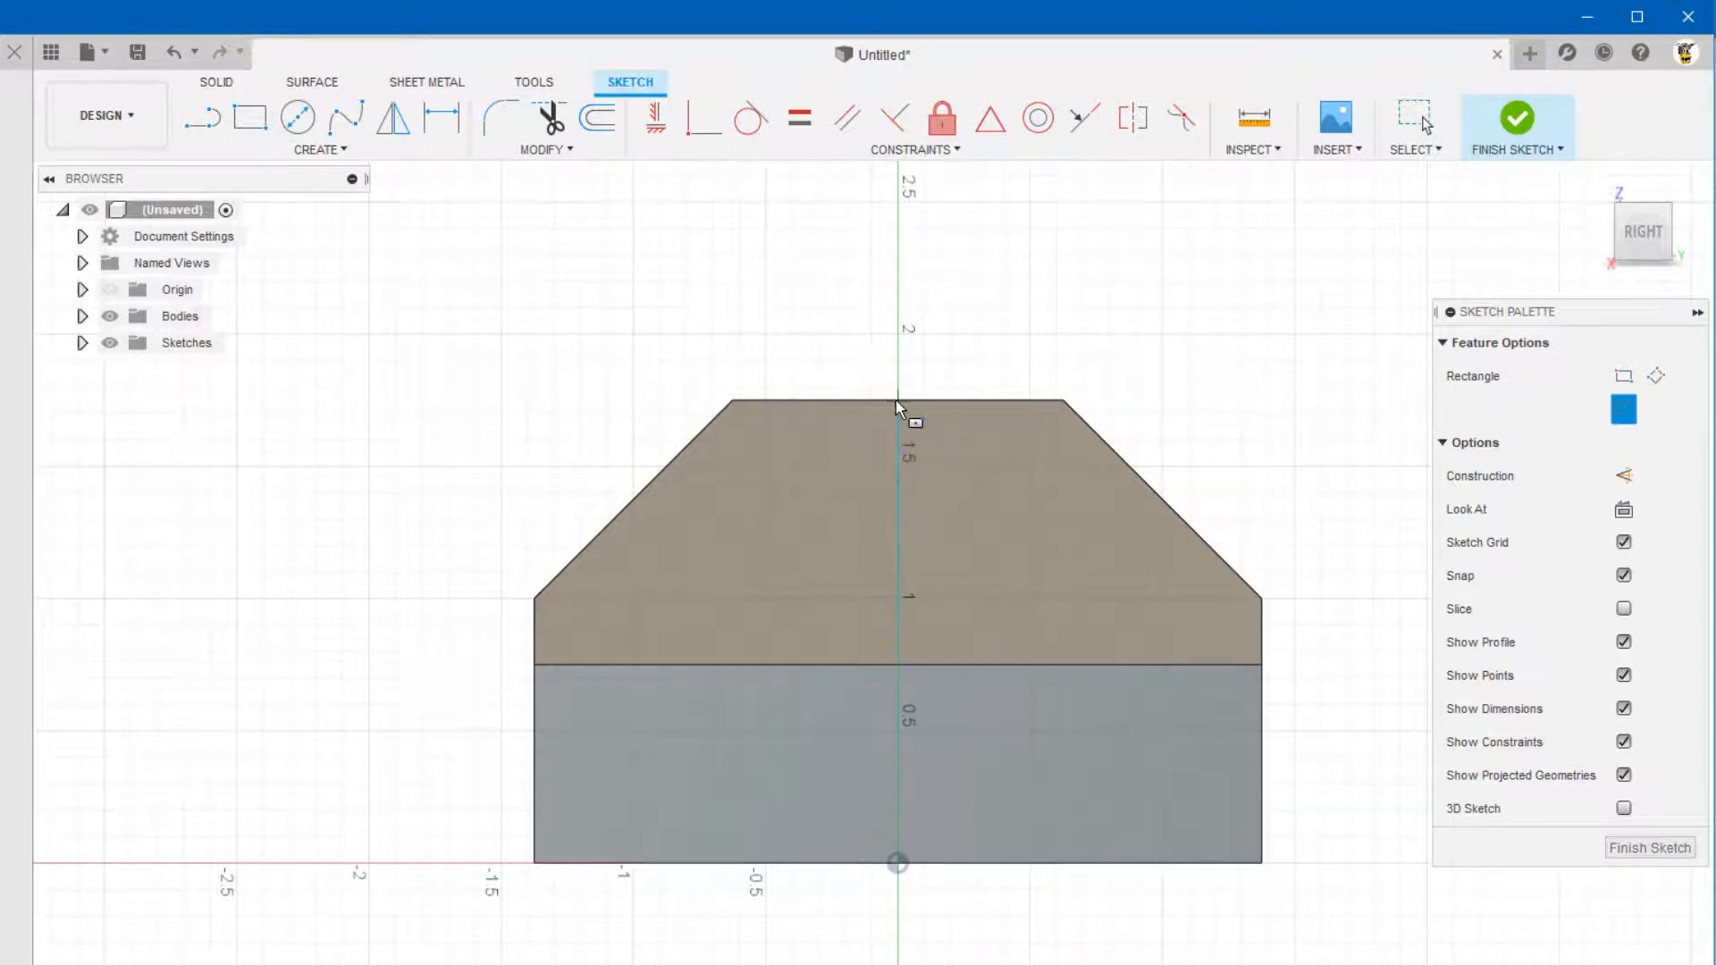
scroll(903, 366, up, 2)
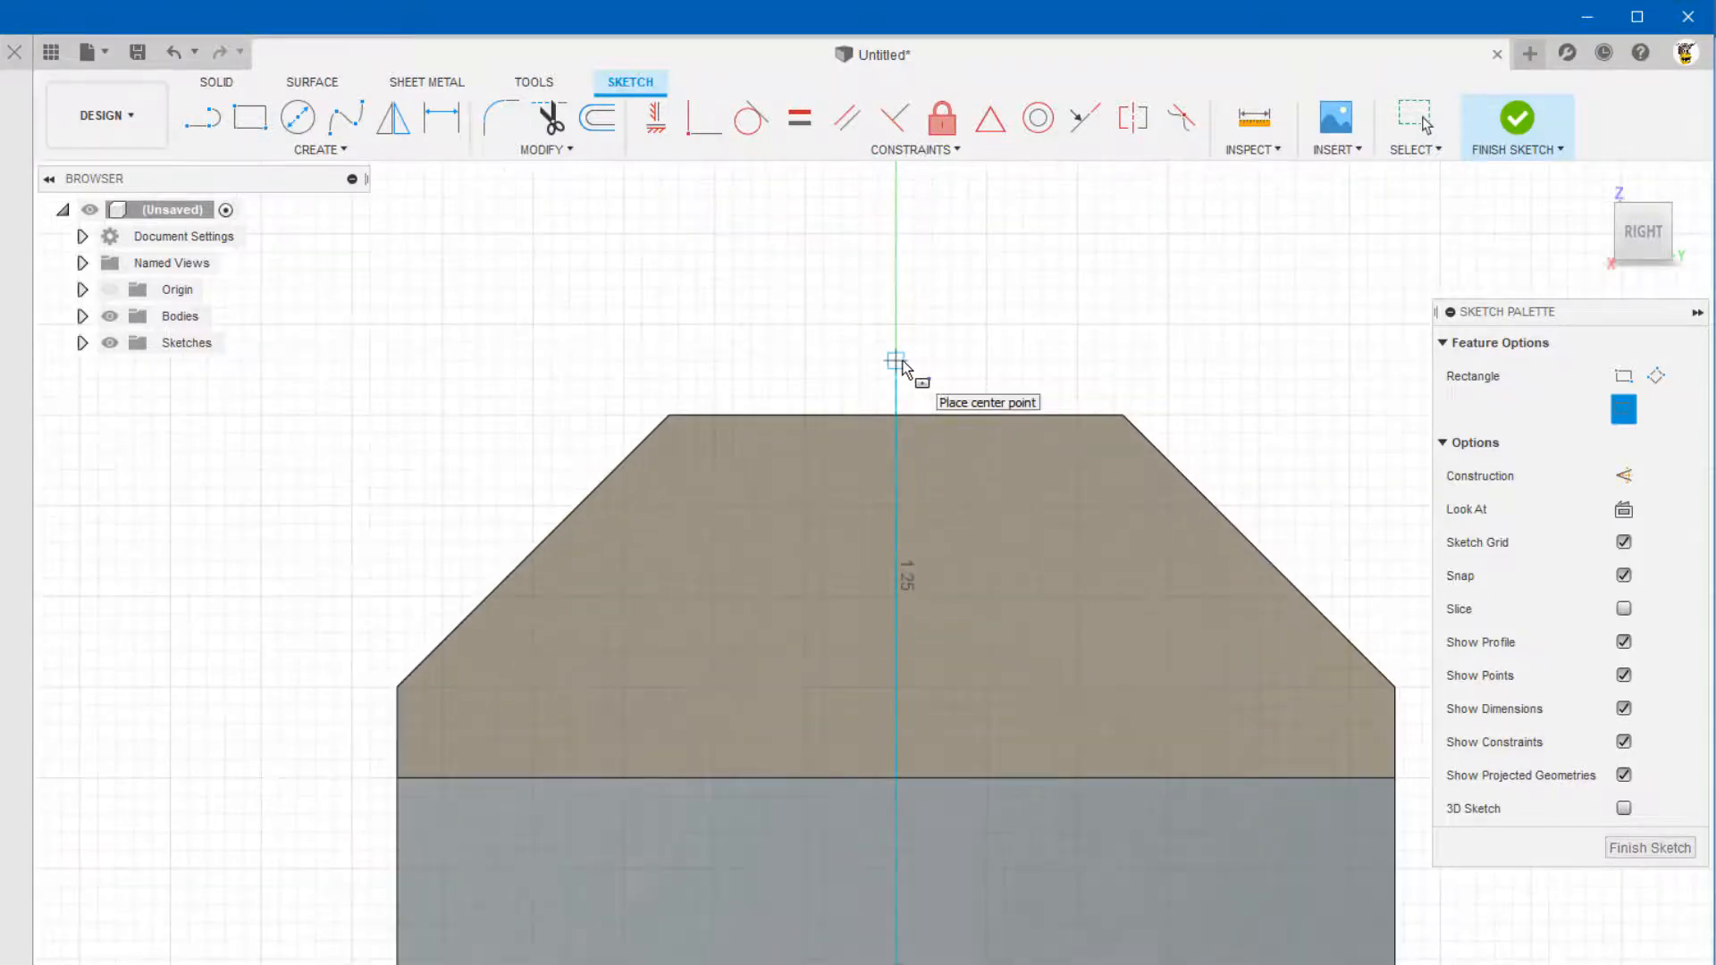
scroll(901, 367, down, 1)
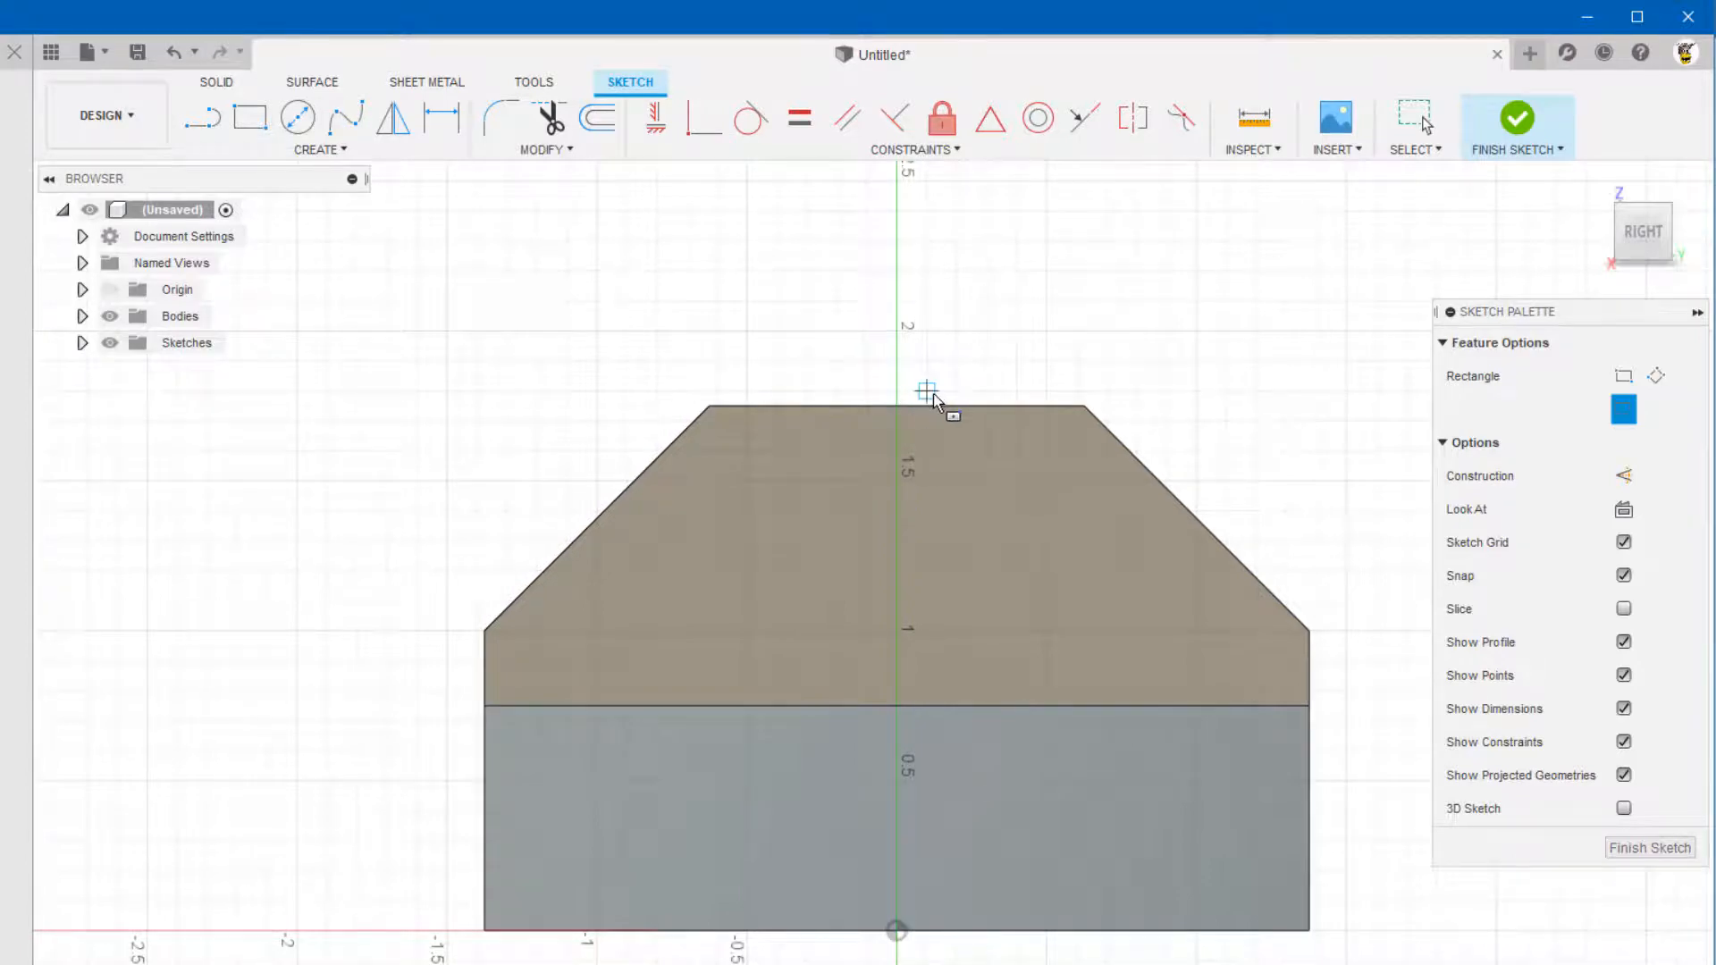
key(Escape)
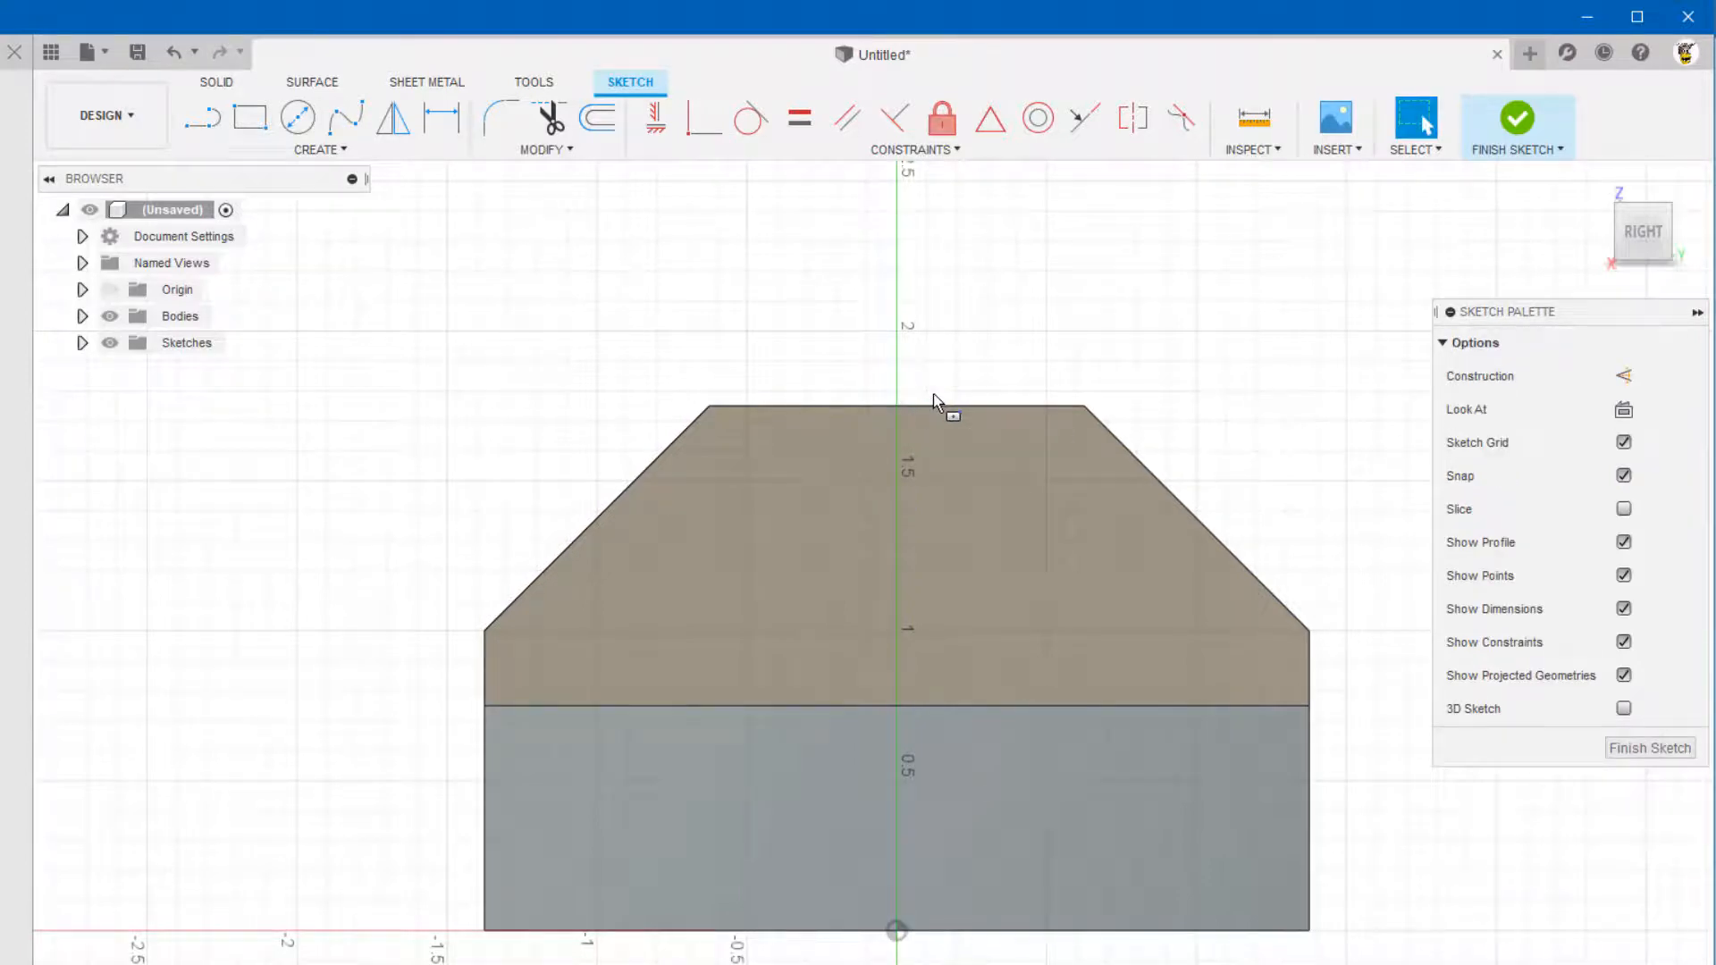
Project the block's top edge and bottom edge into the end-face sketch with the projection link on
key(p)
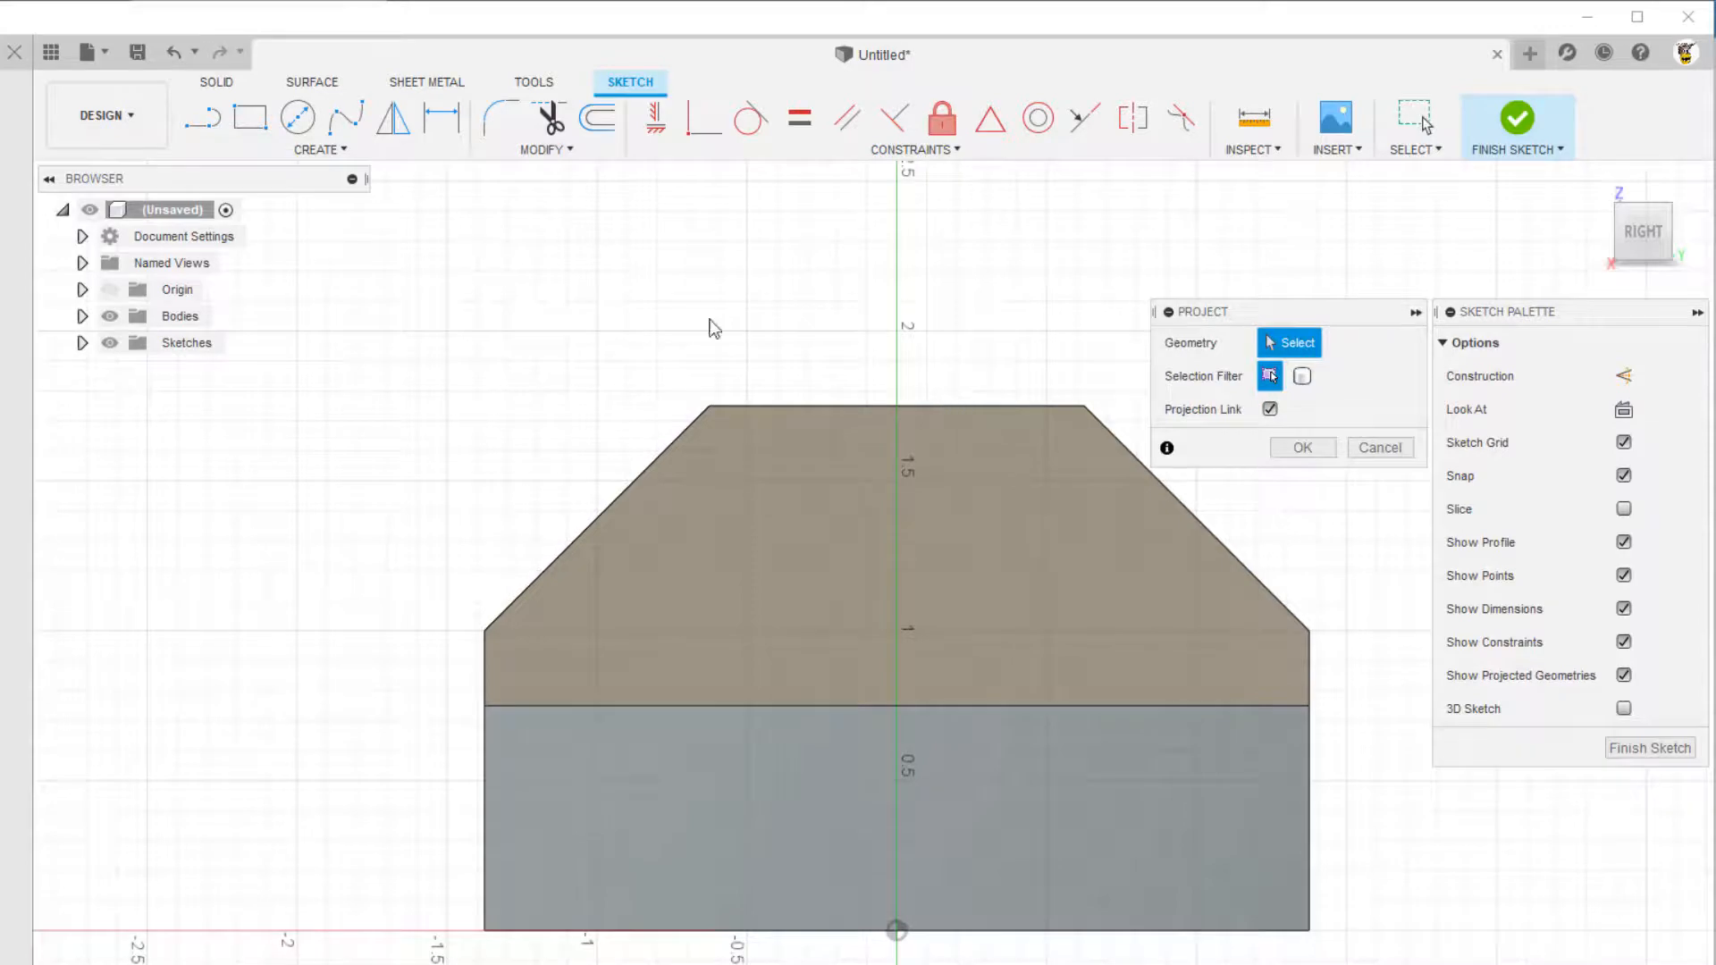
click(318, 148)
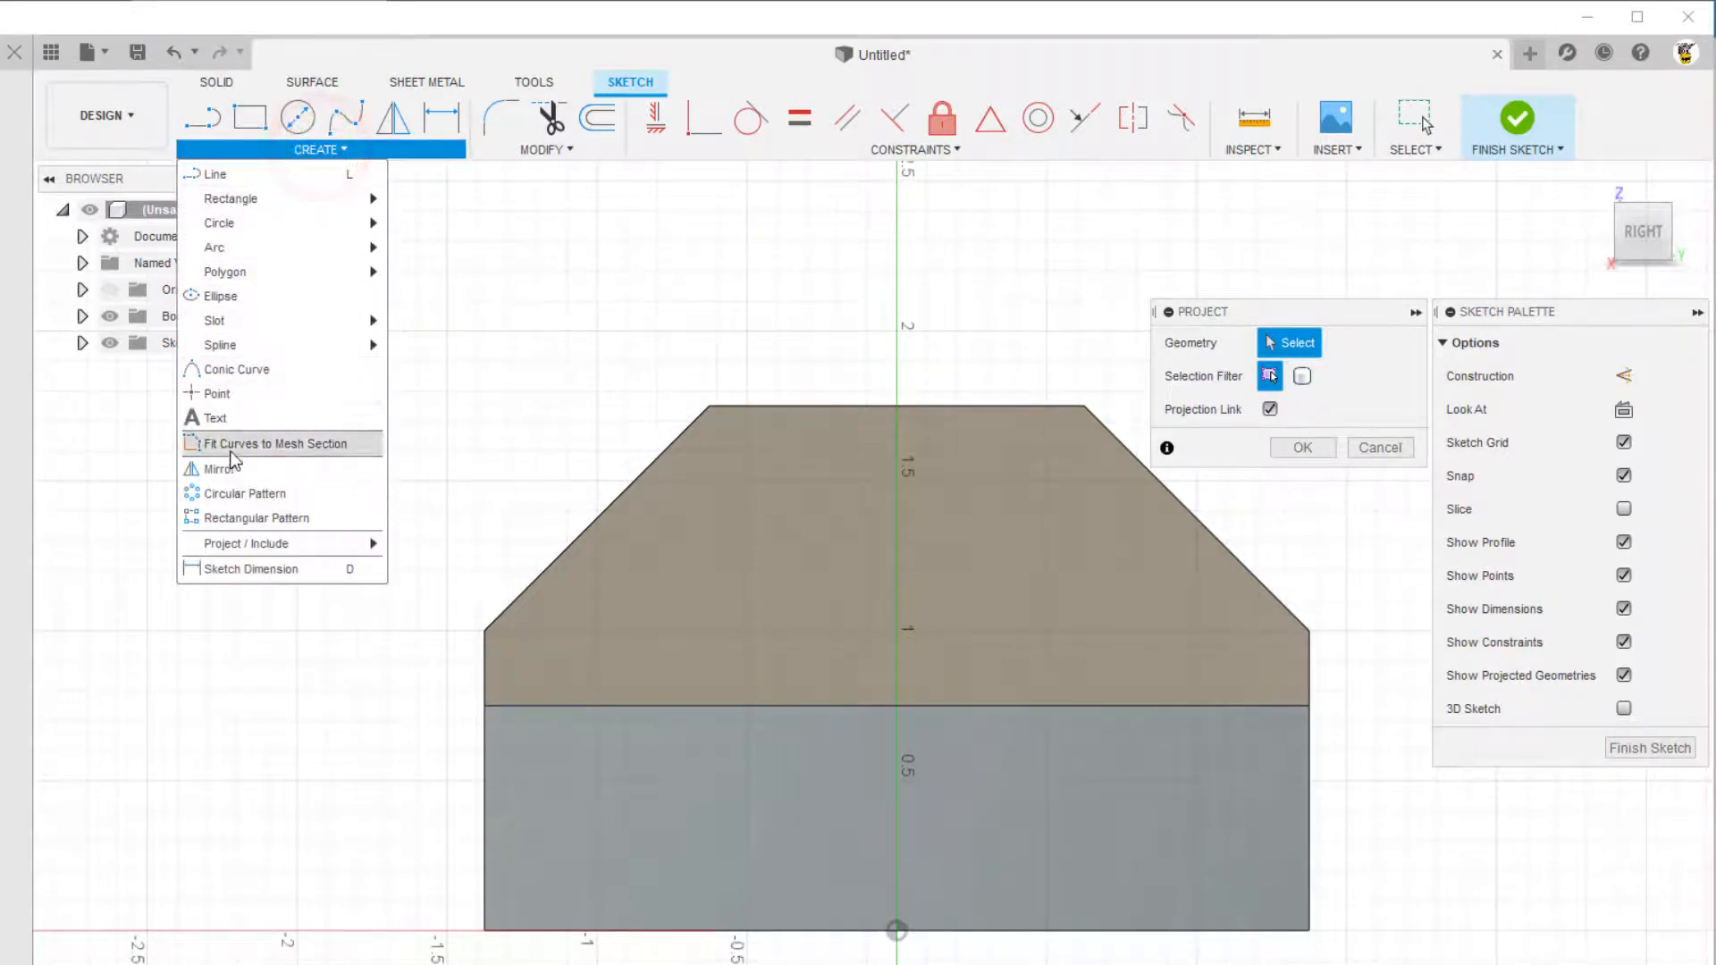
mouse_move(228, 552)
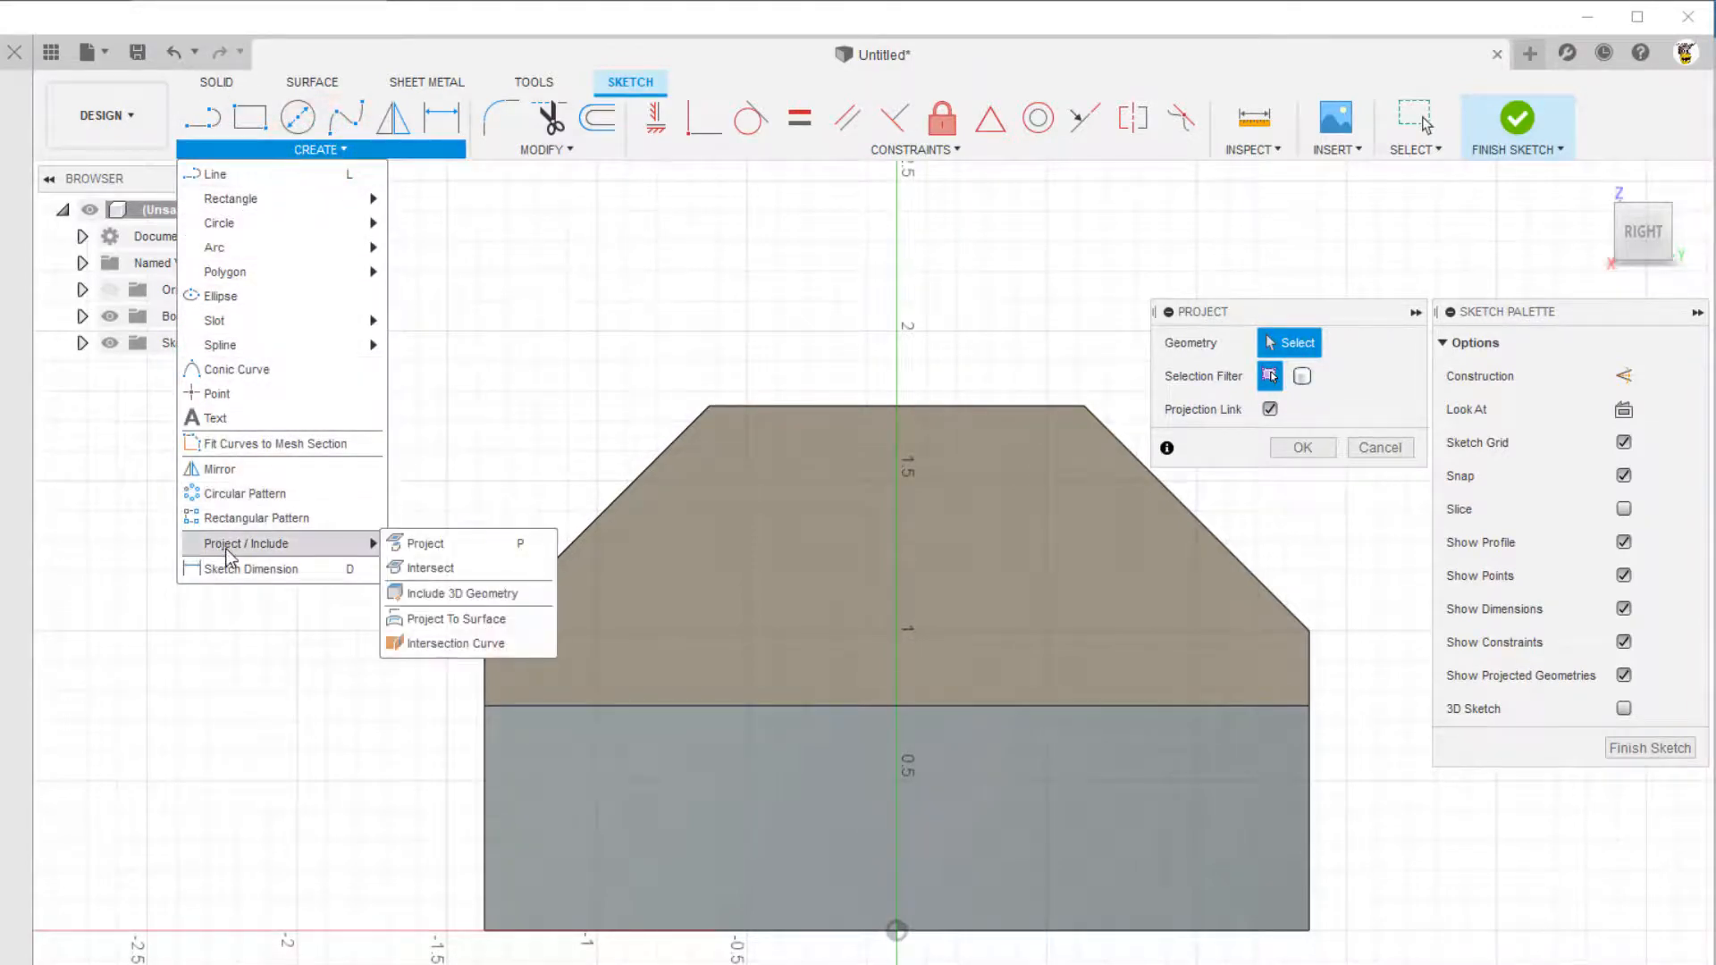
click(420, 542)
click(894, 406)
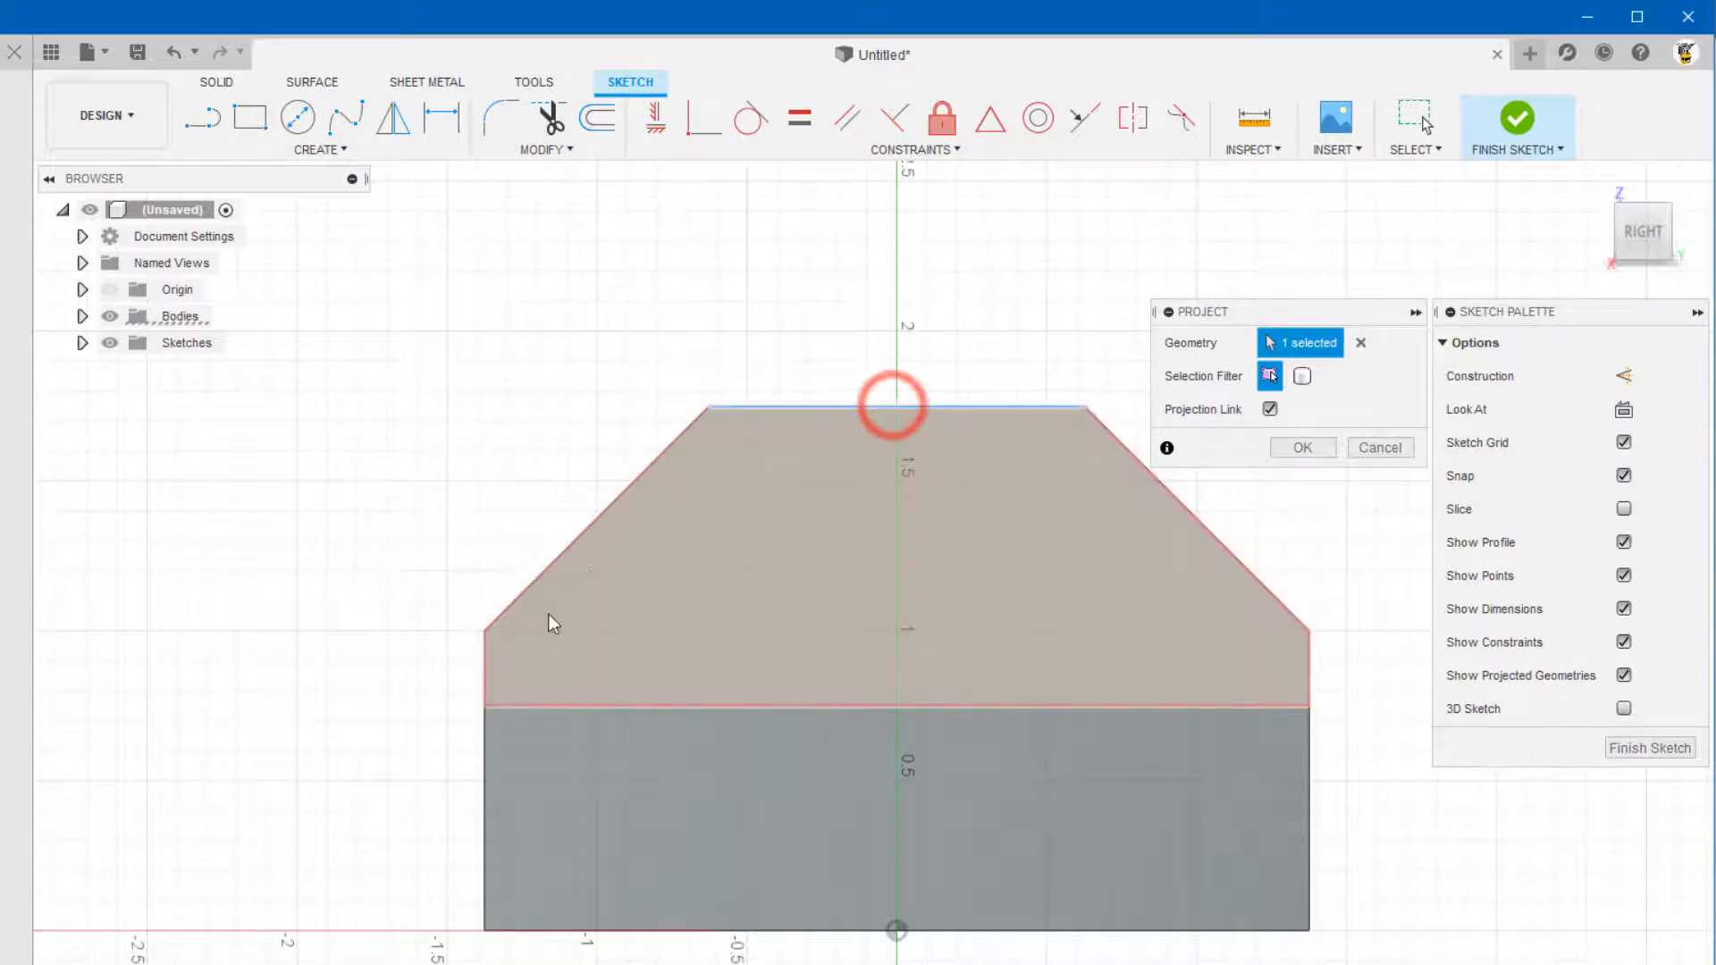
click(843, 932)
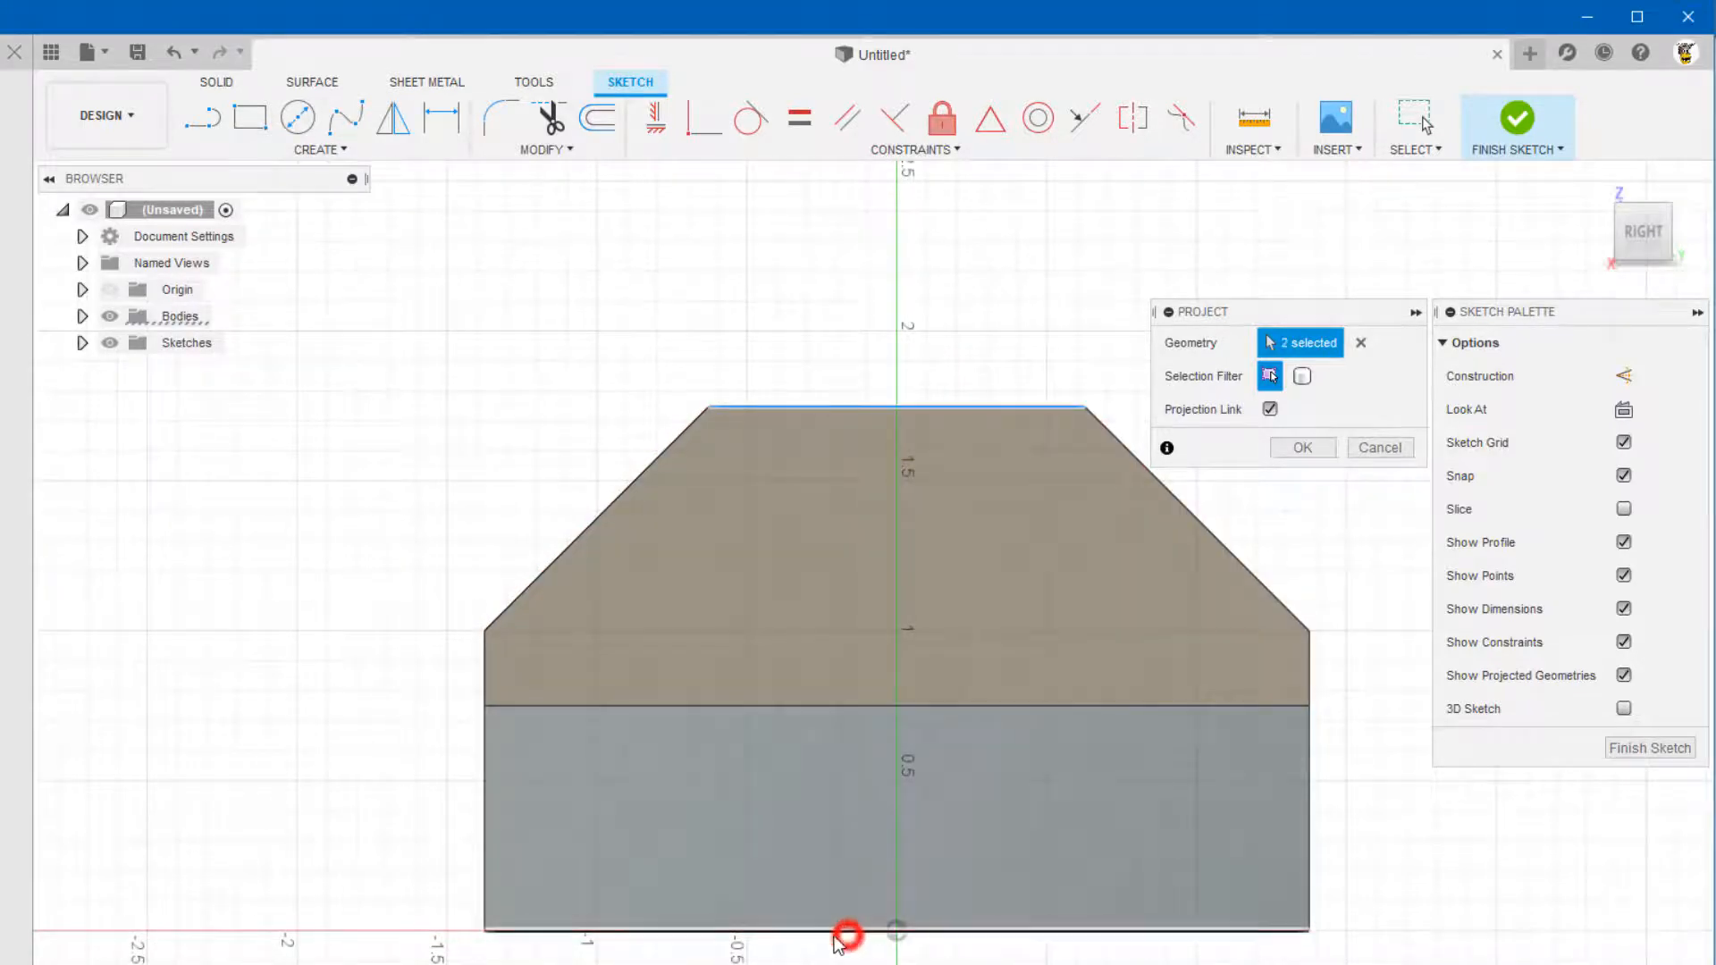
click(1301, 446)
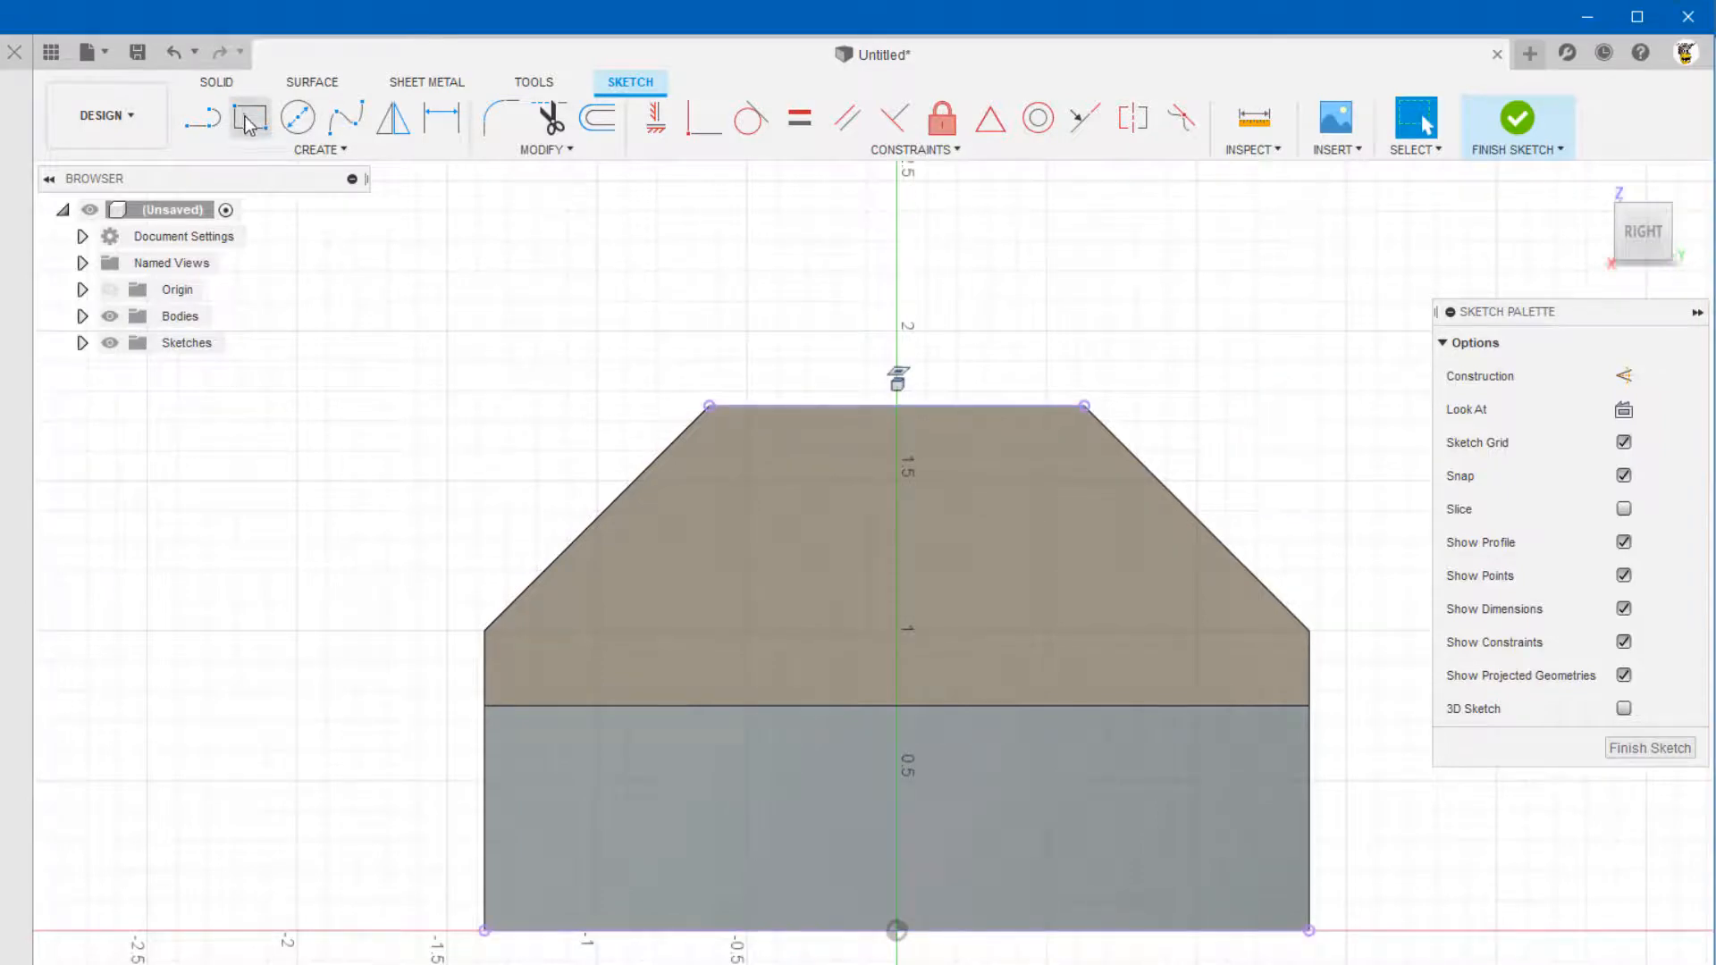
Draw a center rectangle at the projected top edge's midpoint, .75*2 in high and .625 in wide, and finish the sketch
click(310, 149)
mouse_move(262, 200)
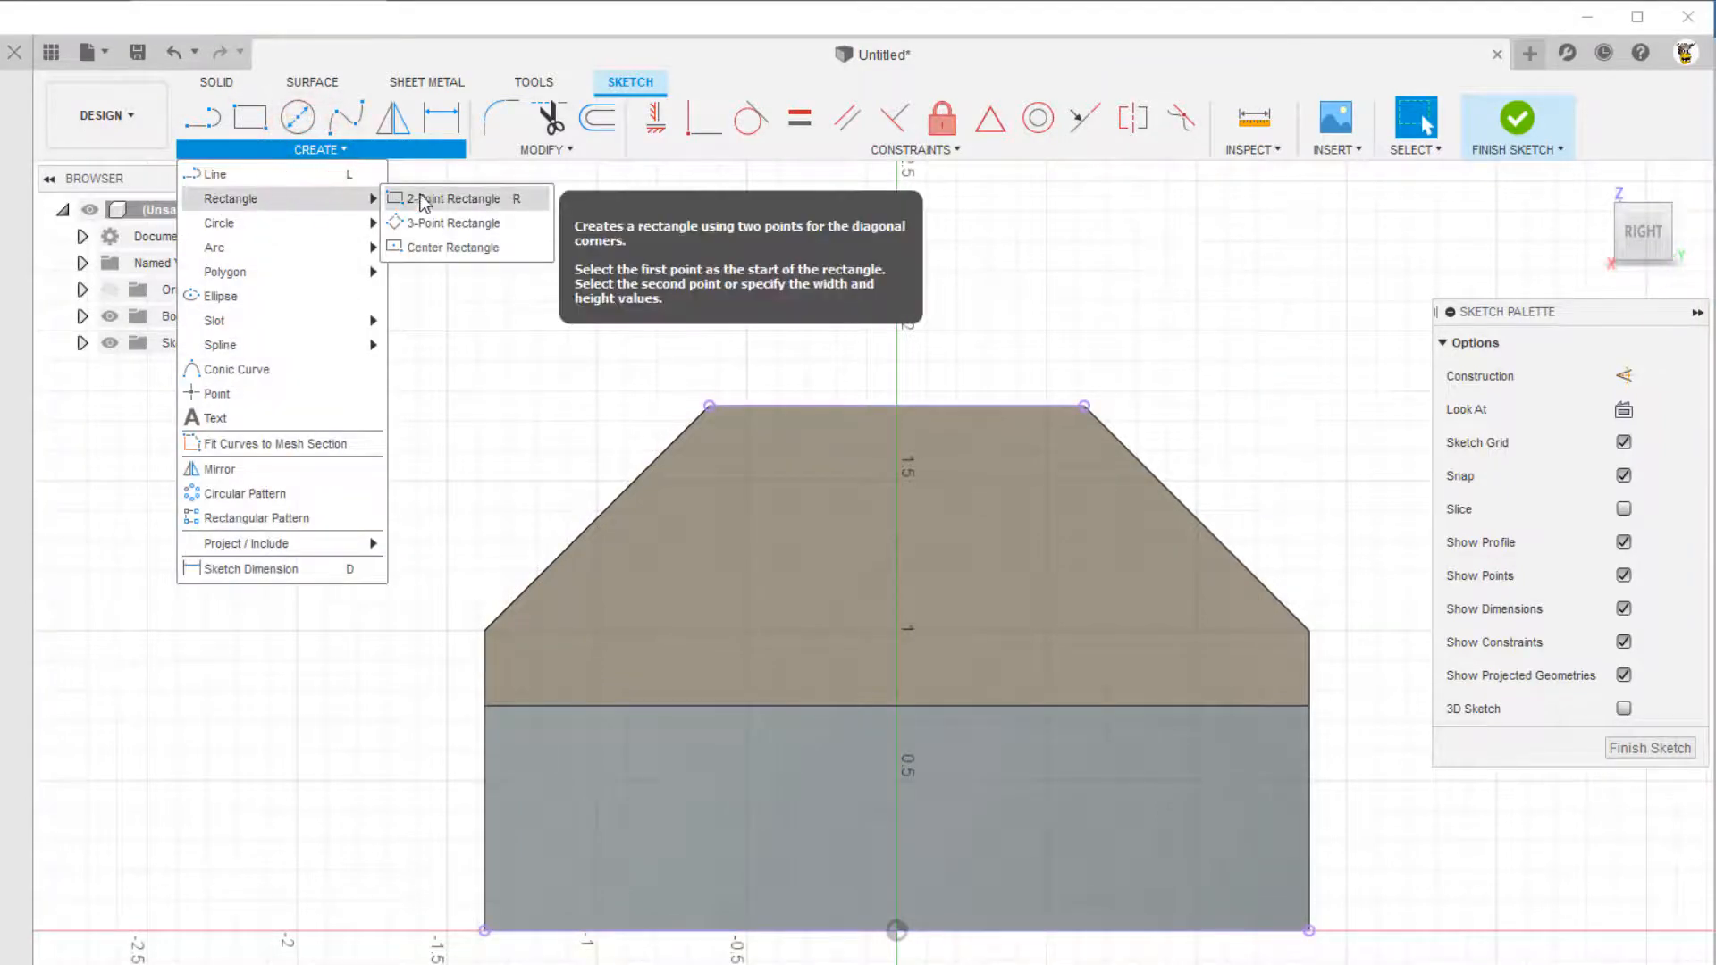
click(436, 255)
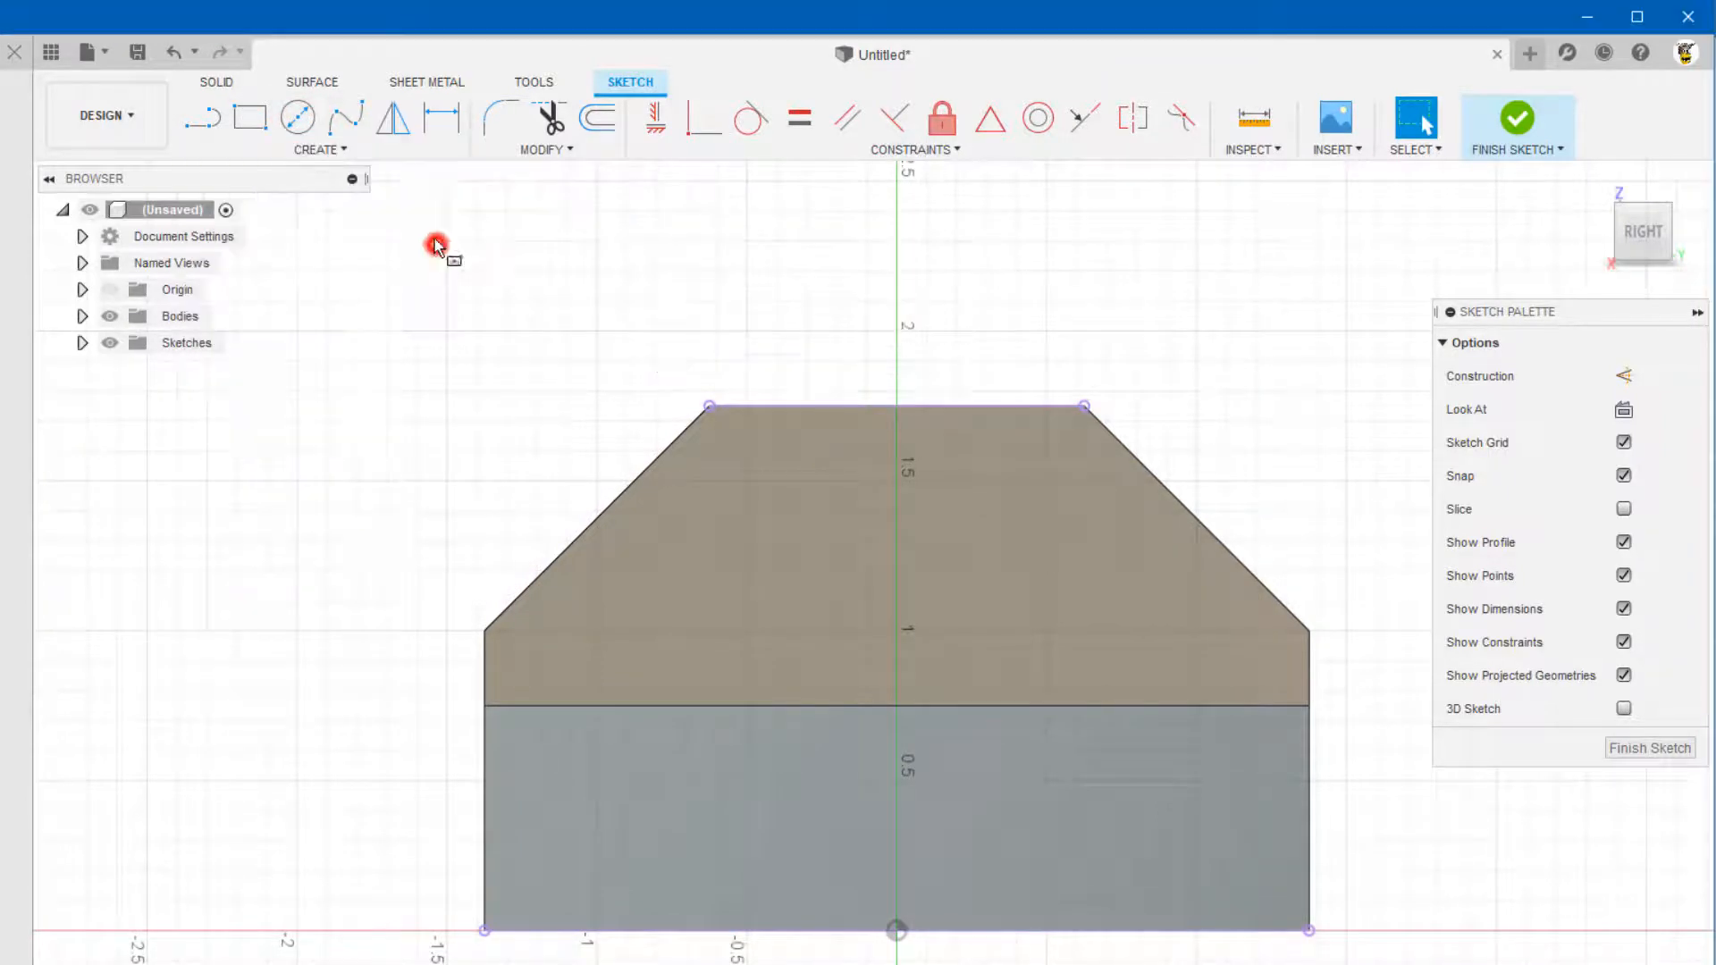
click(896, 407)
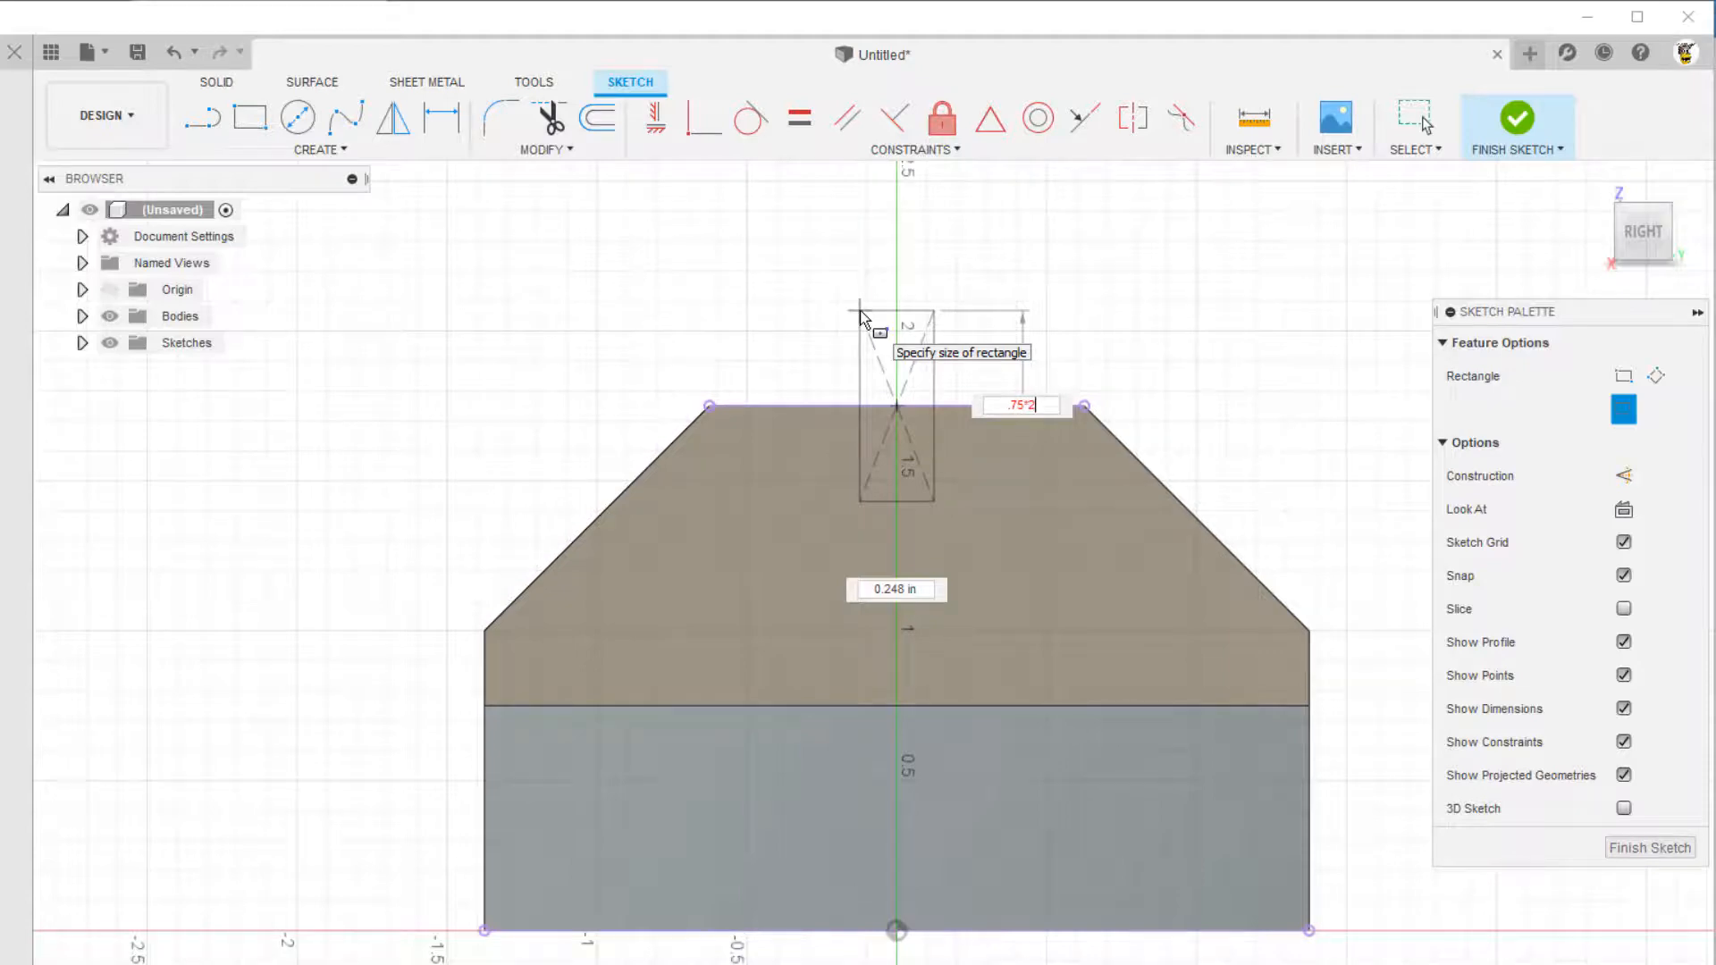
key(Tab)
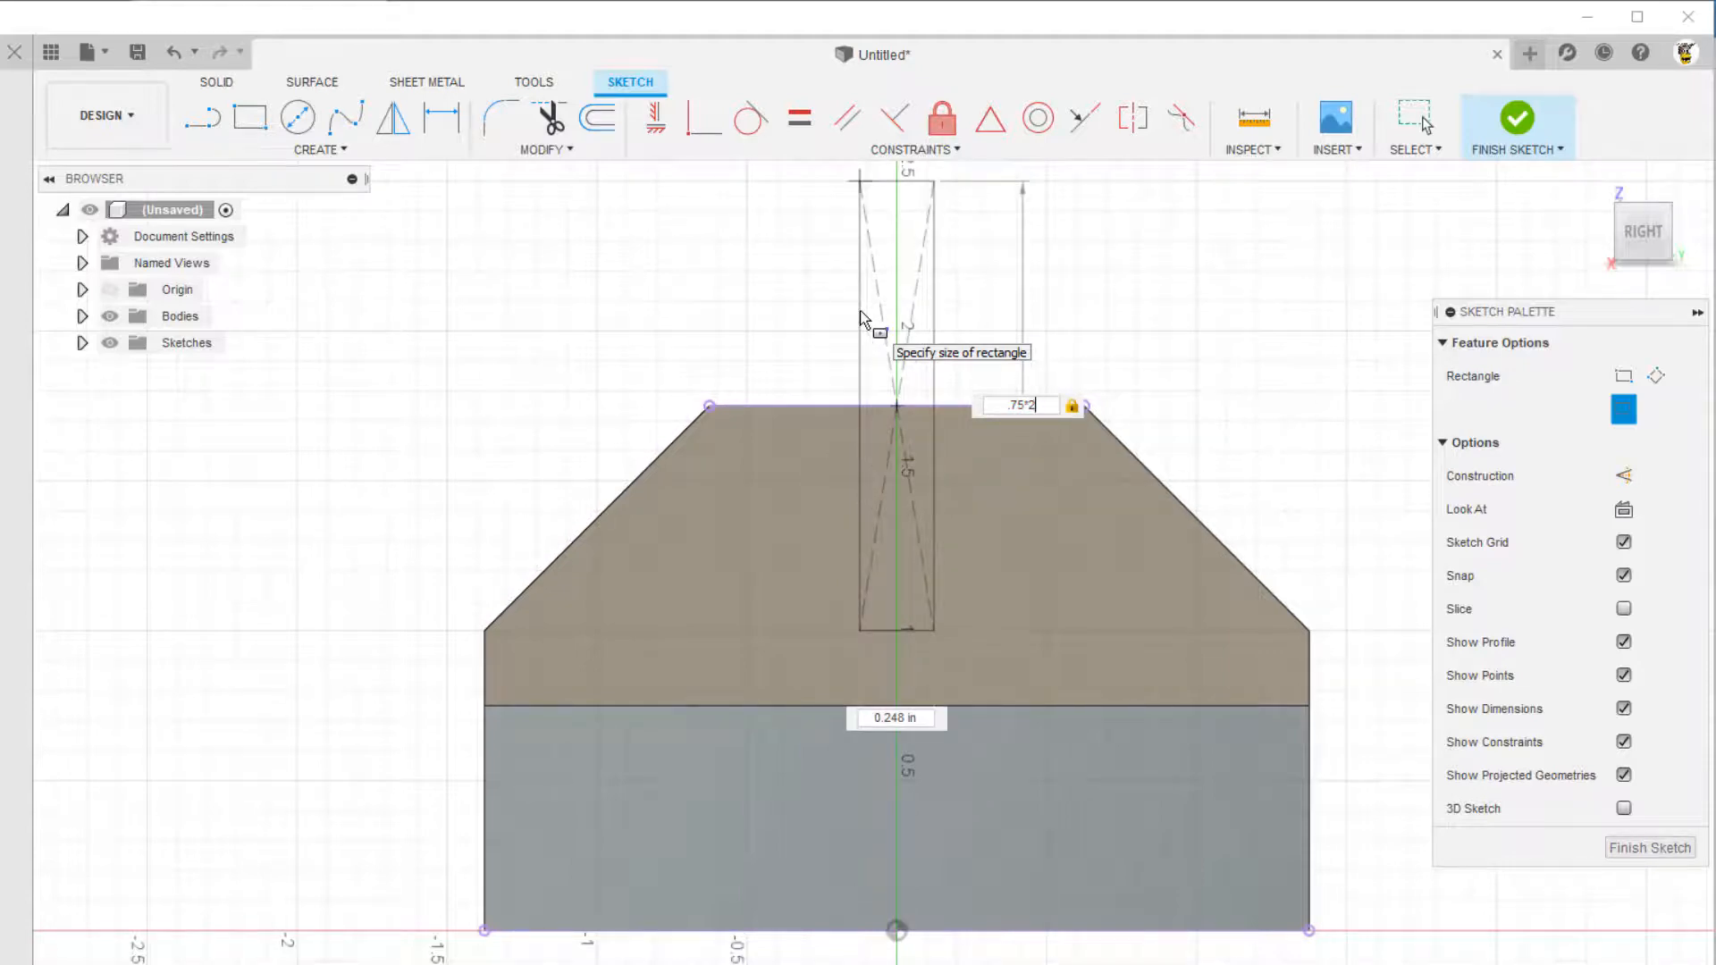
key(Tab)
key(BackSpace)
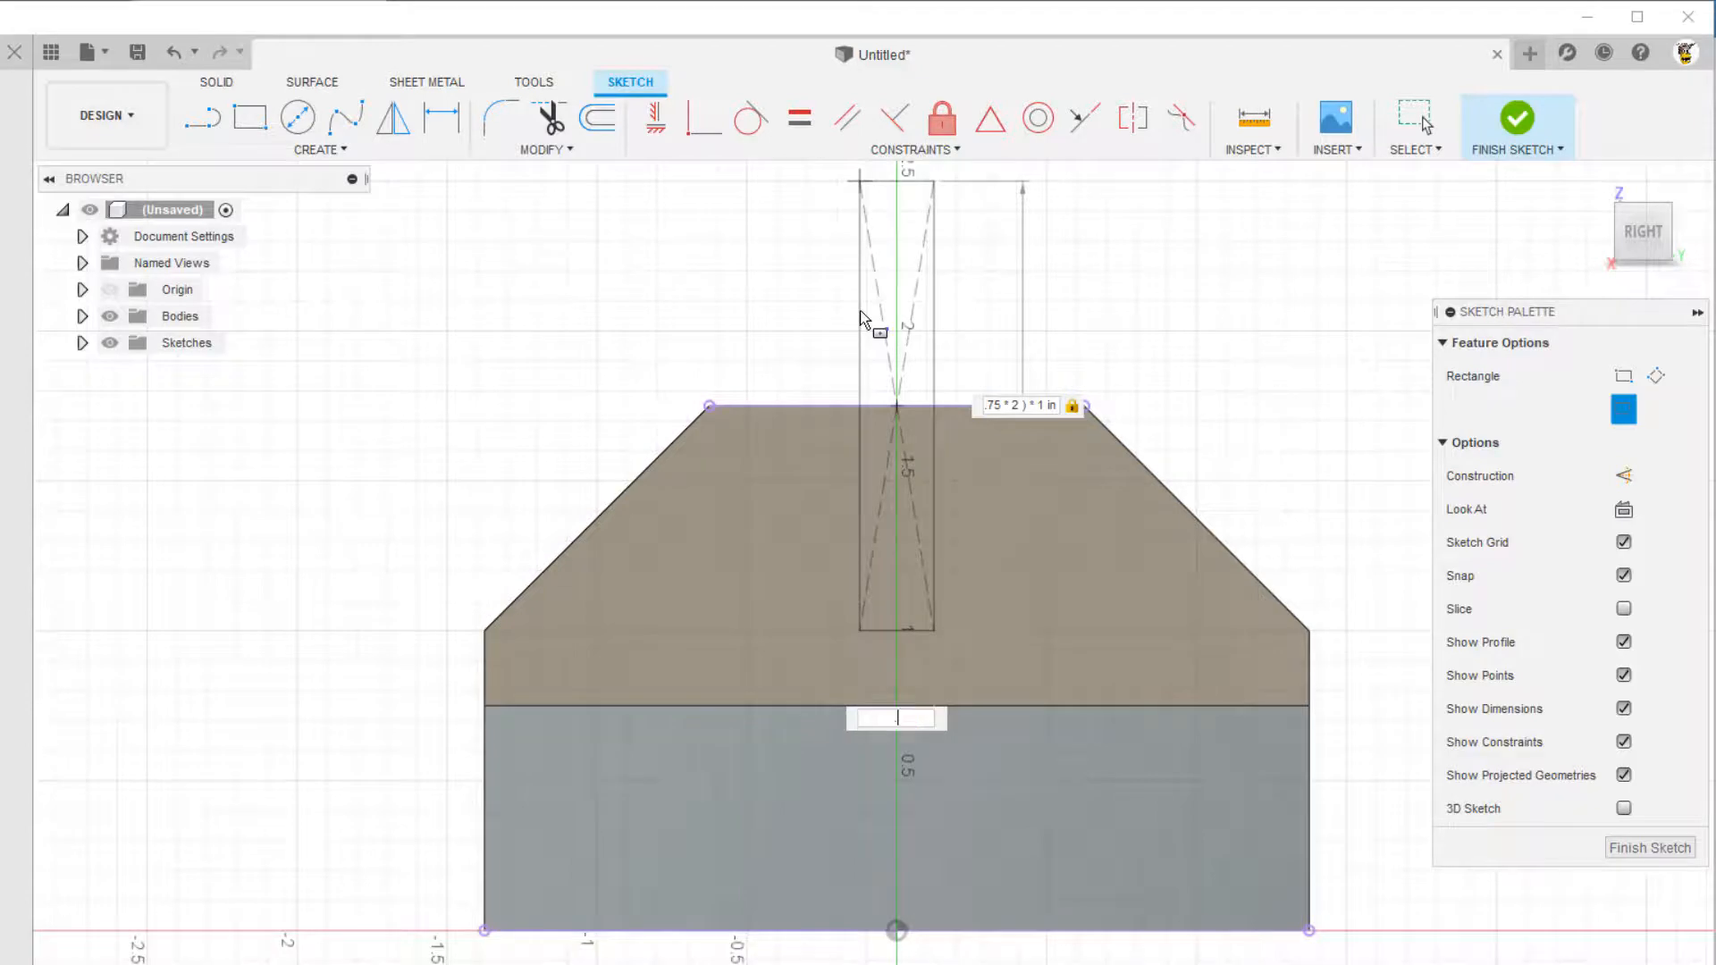
text(.625)
key(Tab)
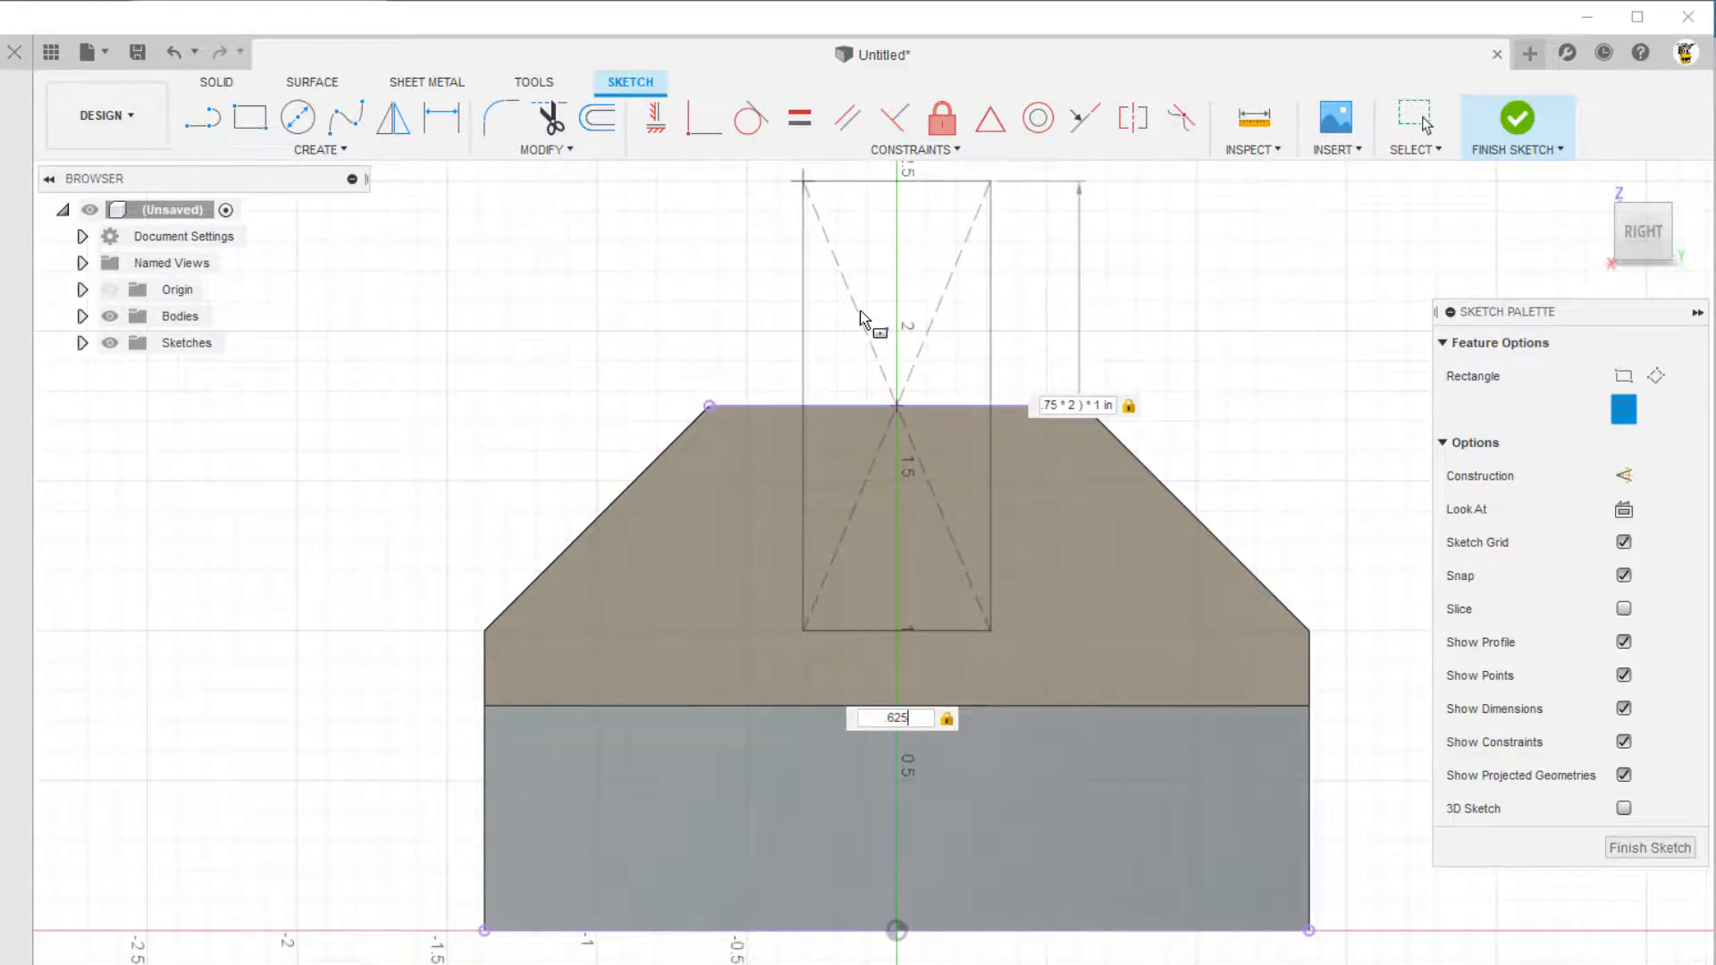
key(Return)
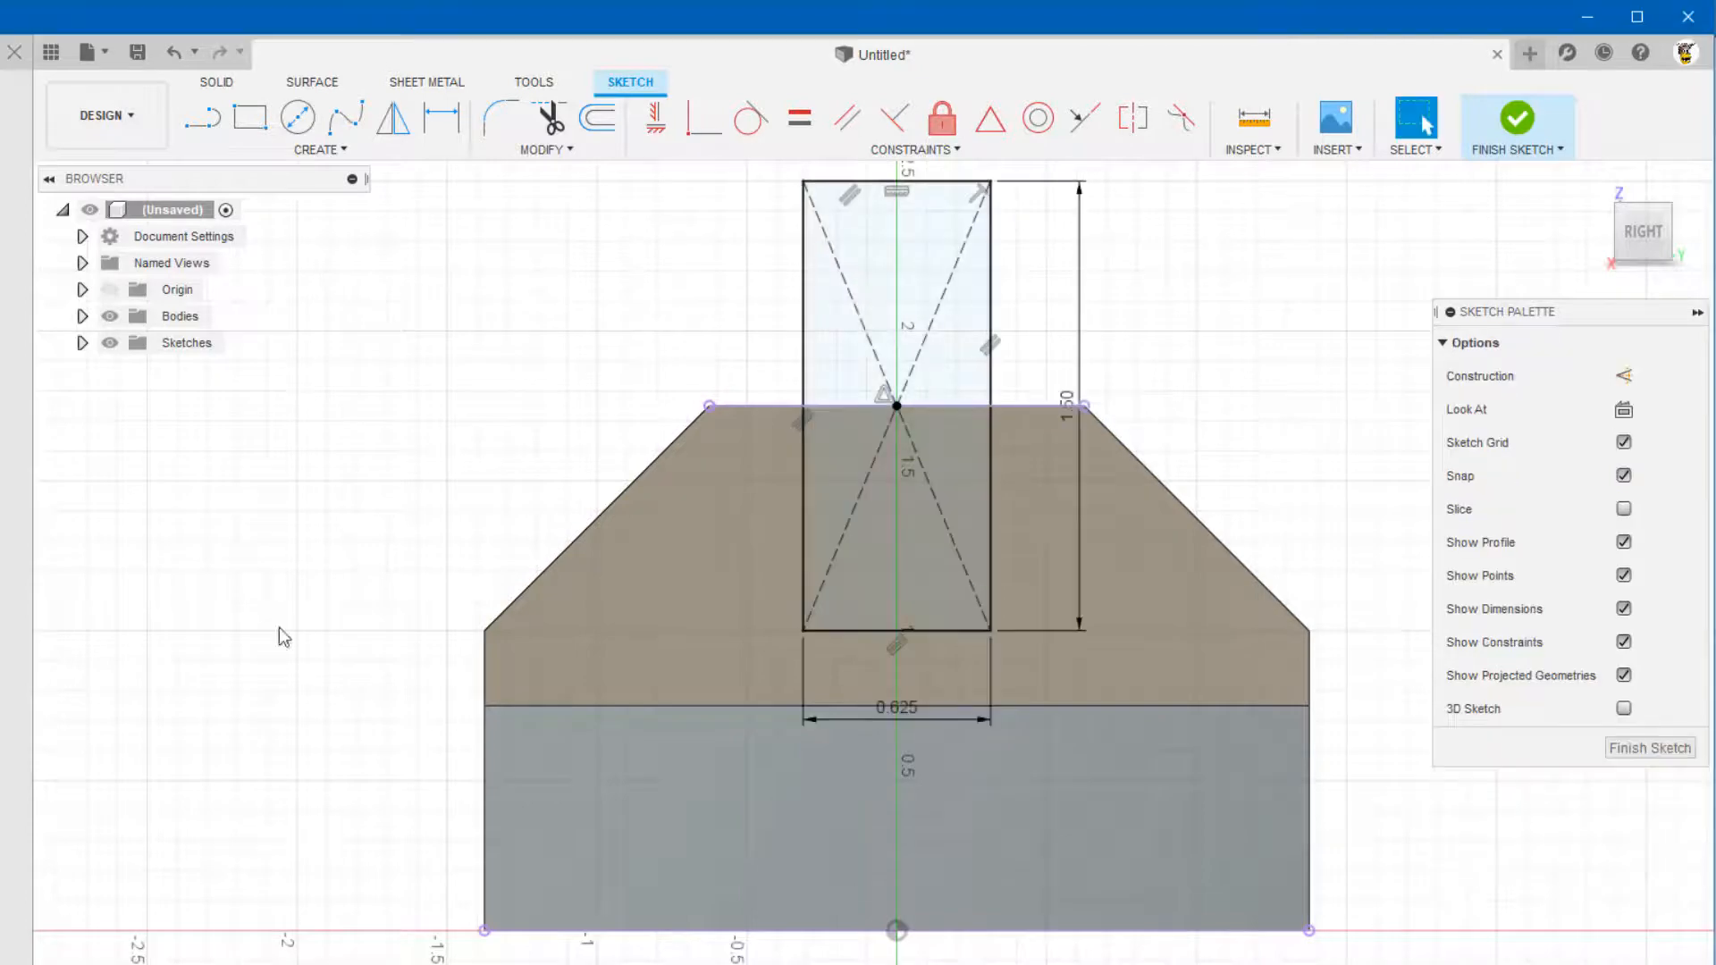
scroll(442, 608, down, 2)
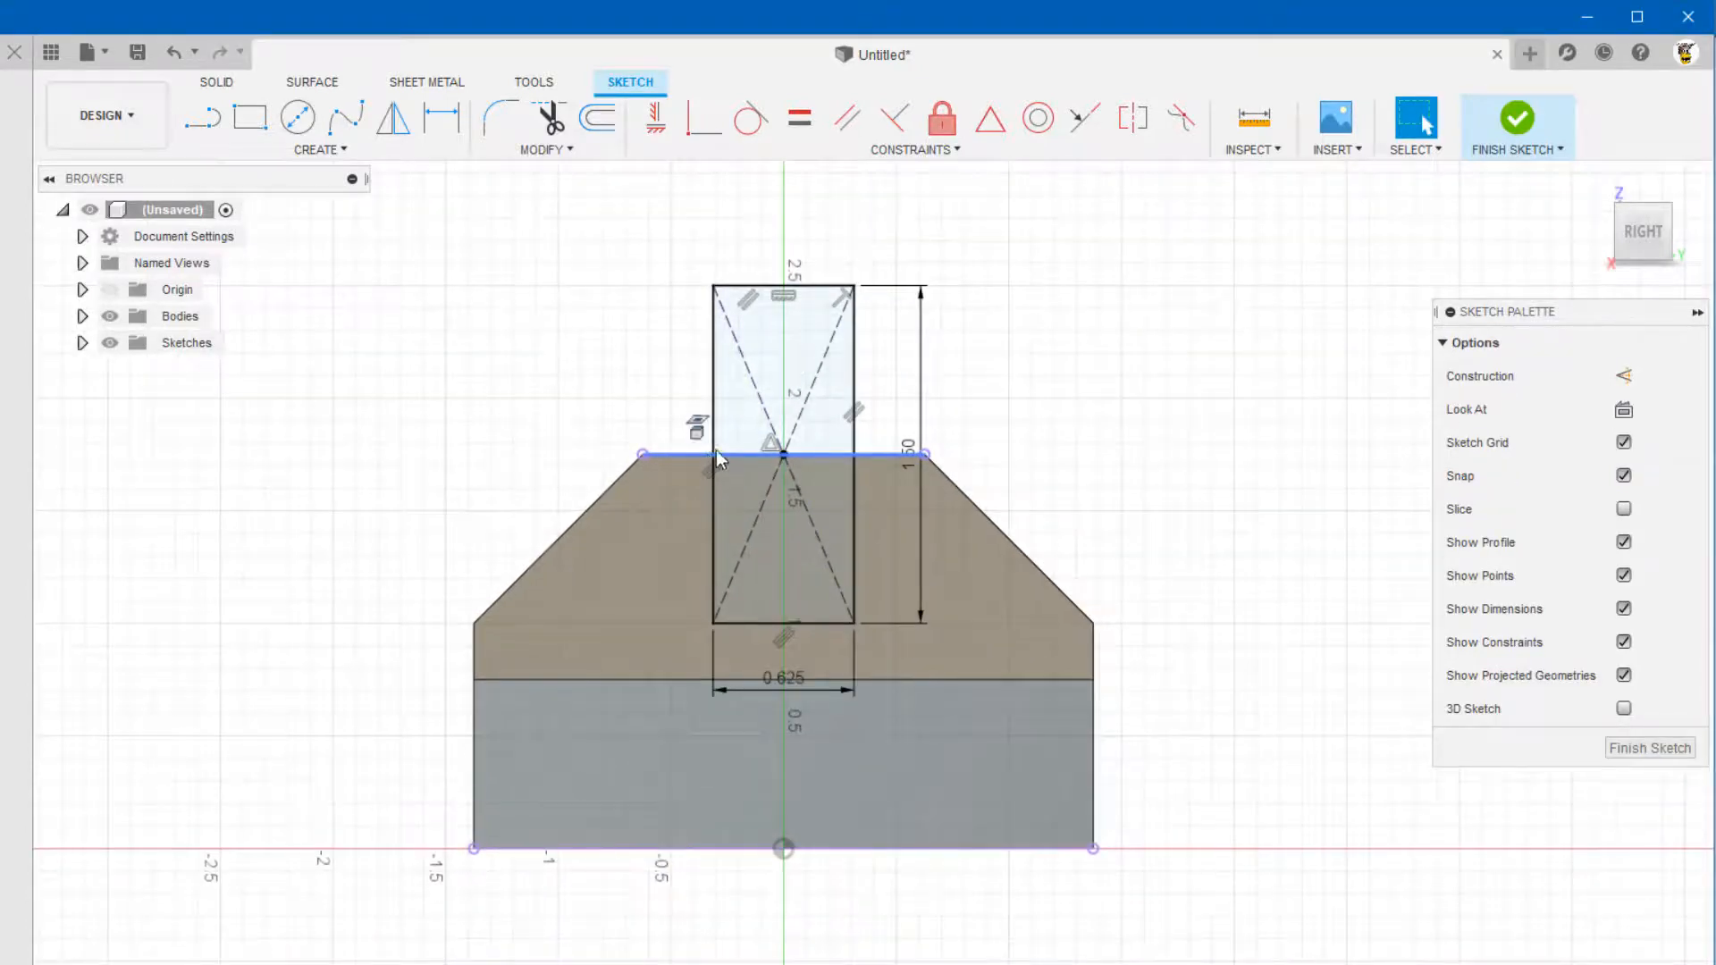
click(1530, 122)
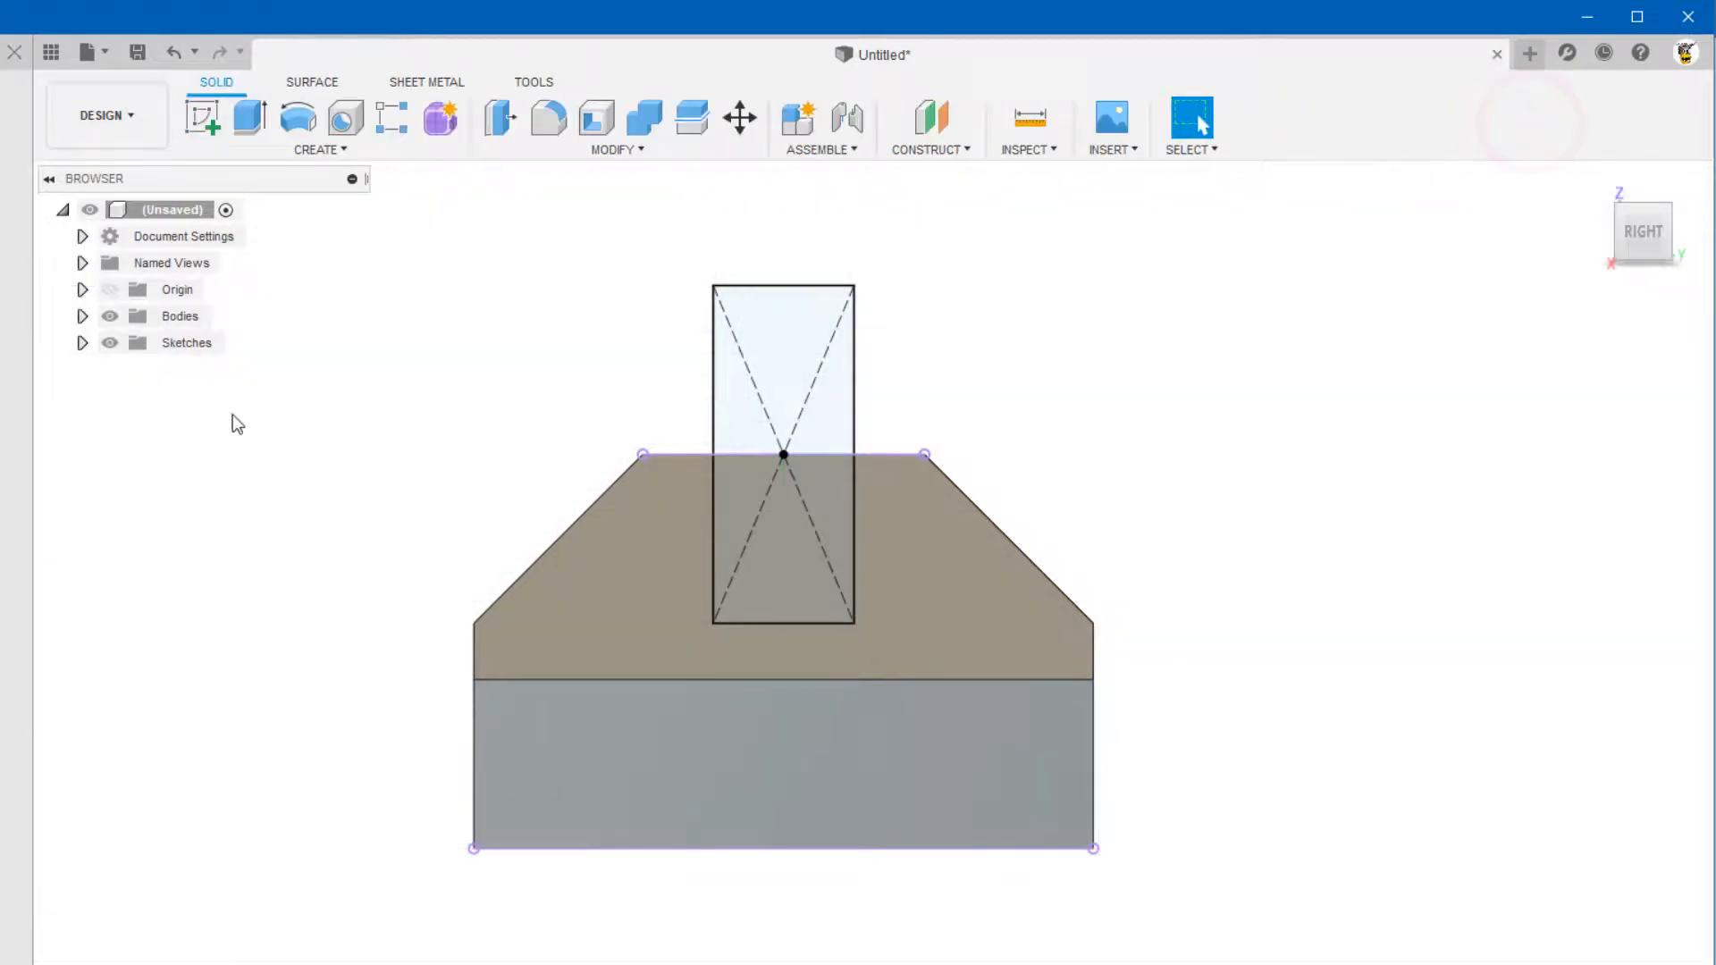
Extrude both rectangle profiles -6.20 in along the block's full length as a cut to form the slot
middle_drag(325, 376, 459, 382)
middle_drag(345, 331, 395, 410)
shift+middle_drag(257, 323, 383, 343)
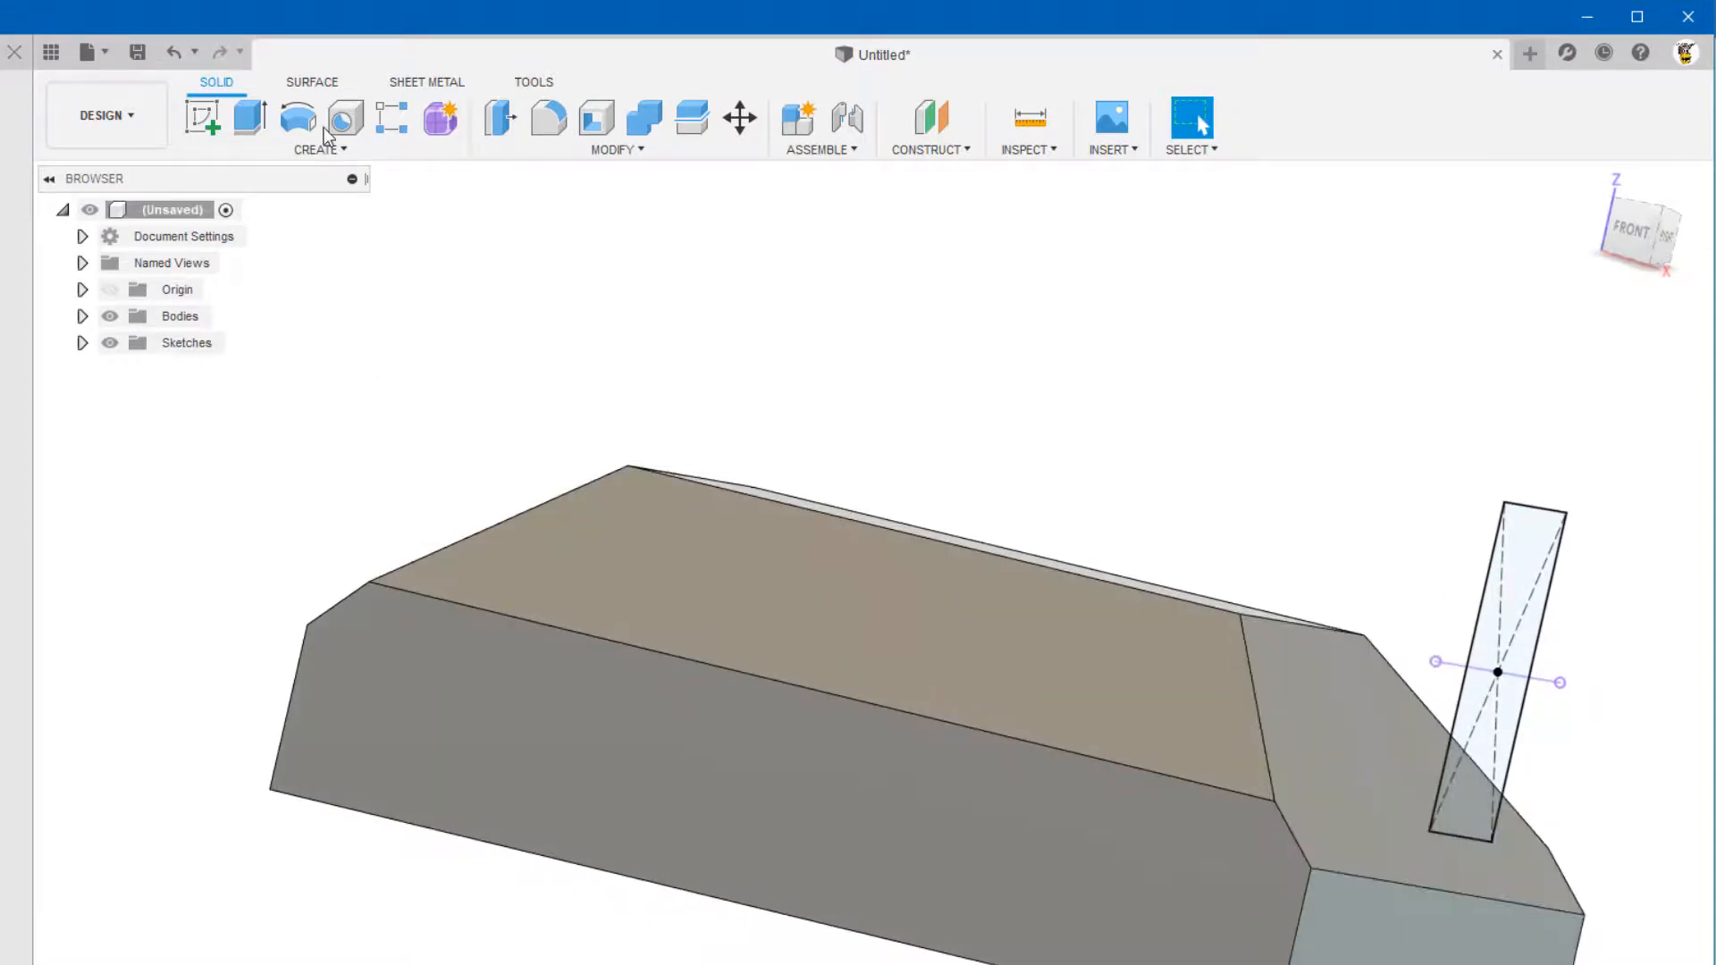
click(250, 128)
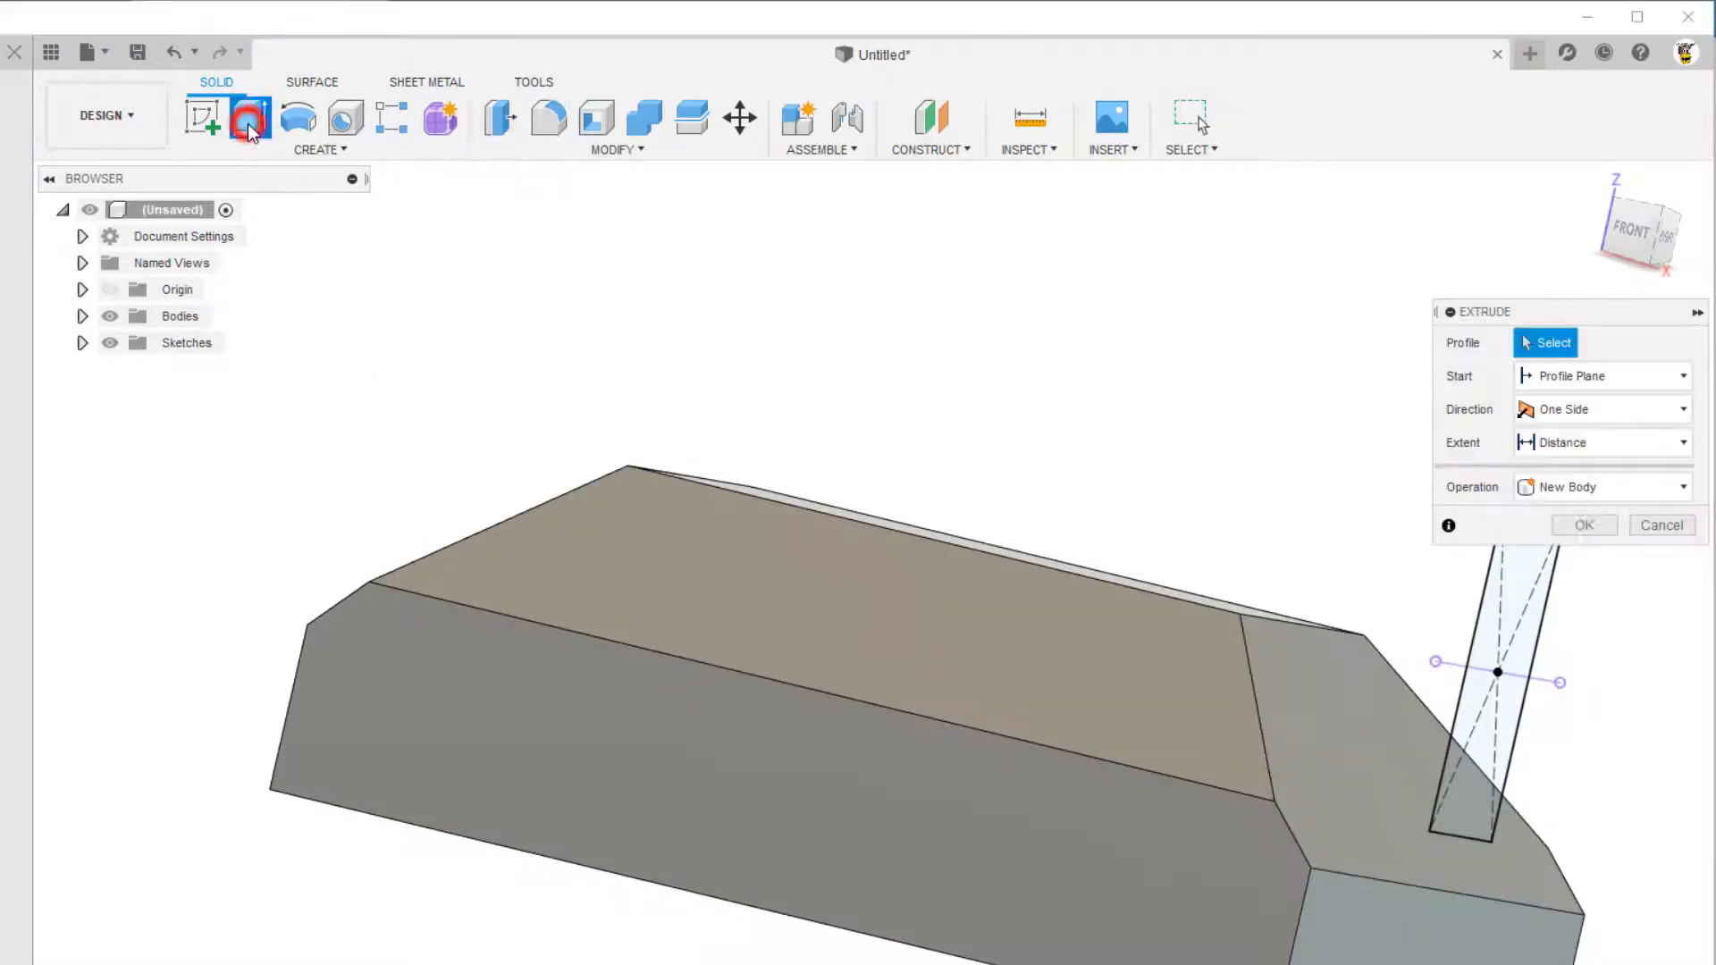
click(1484, 715)
click(1479, 629)
scroll(1338, 601, down, 3)
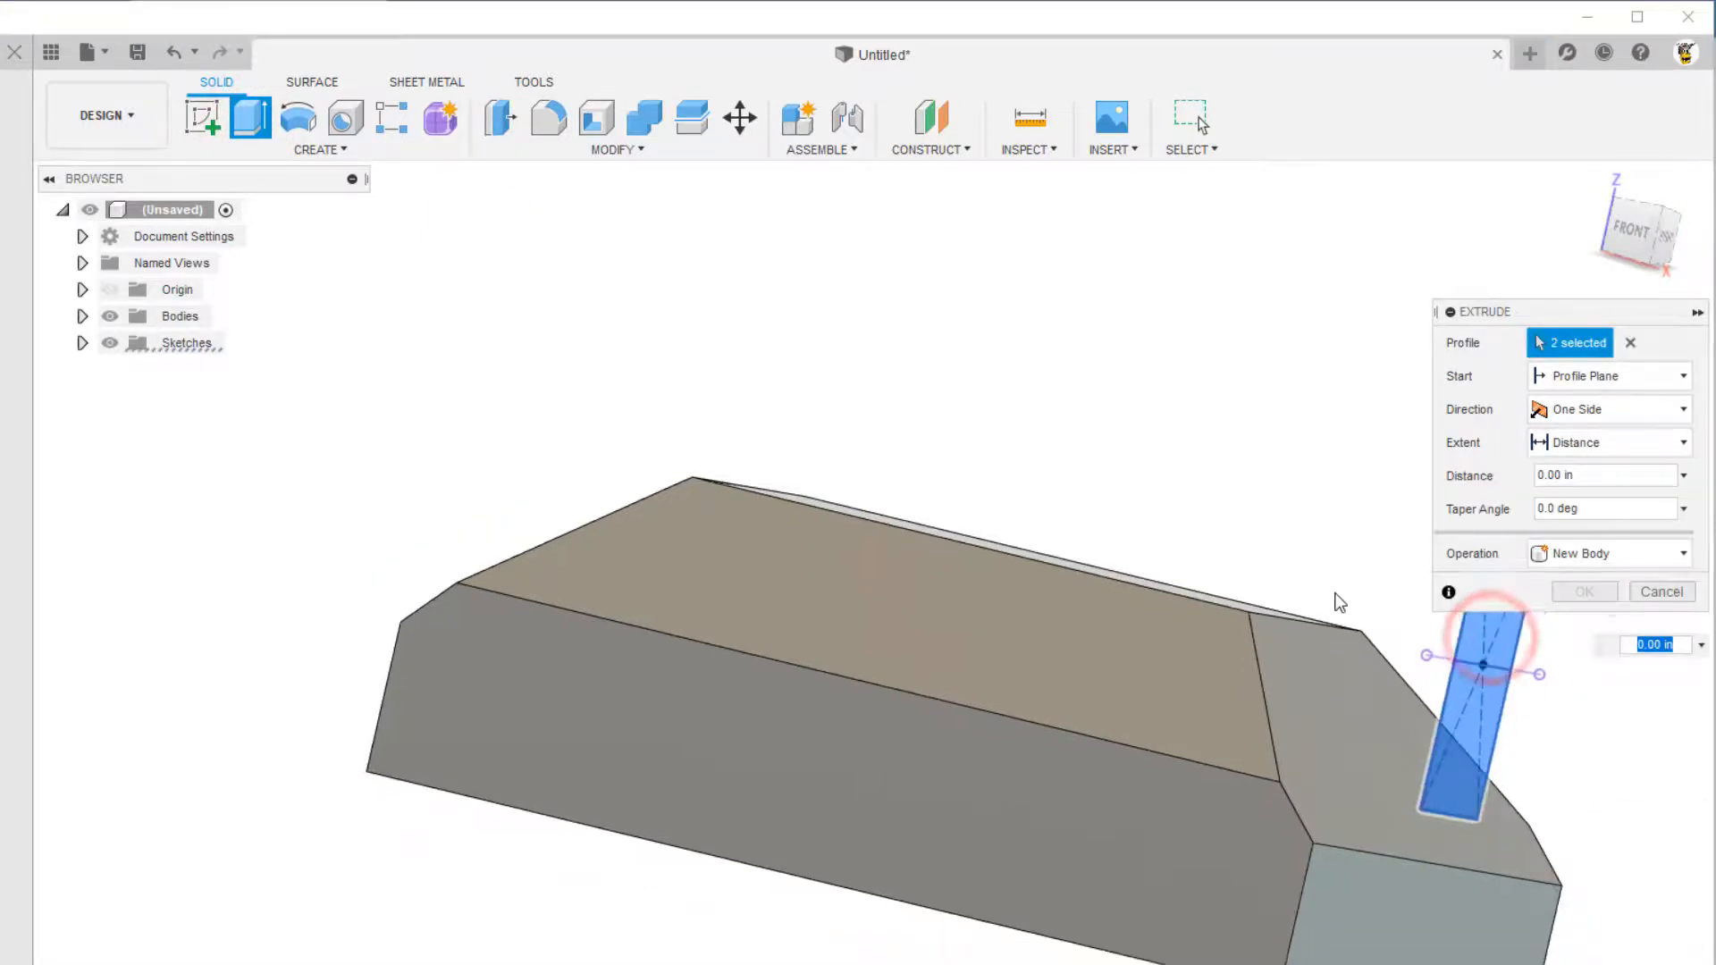
middle_drag(1260, 572, 1133, 677)
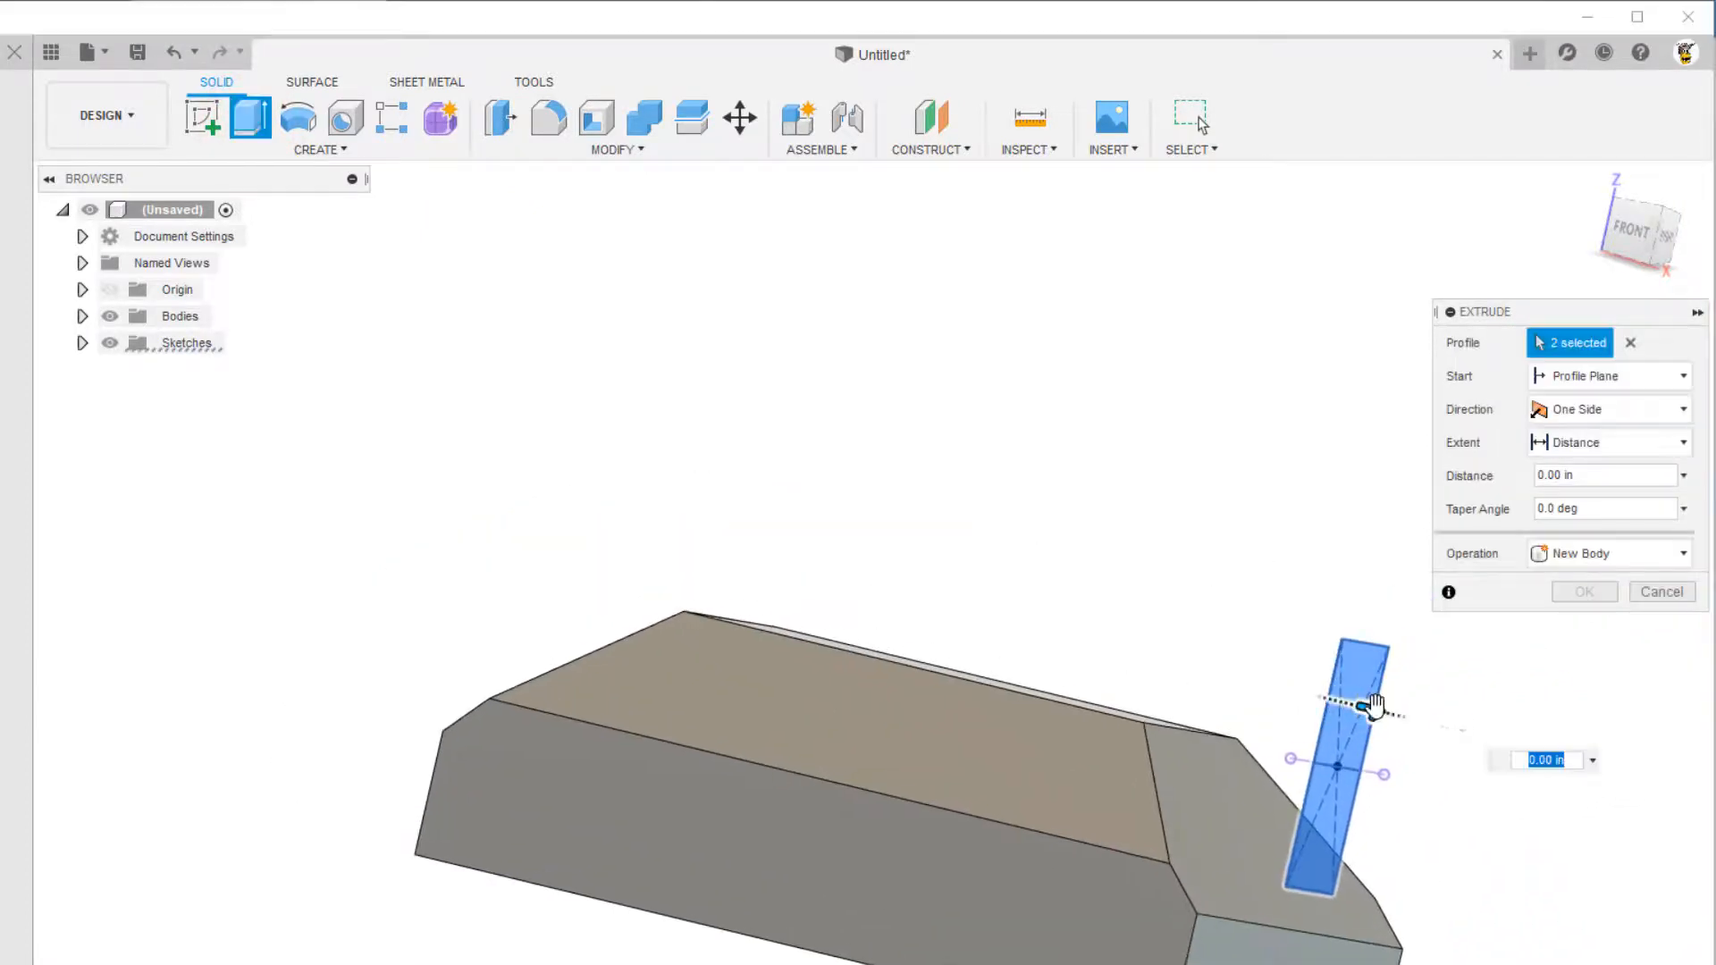
drag(1373, 706, 420, 480)
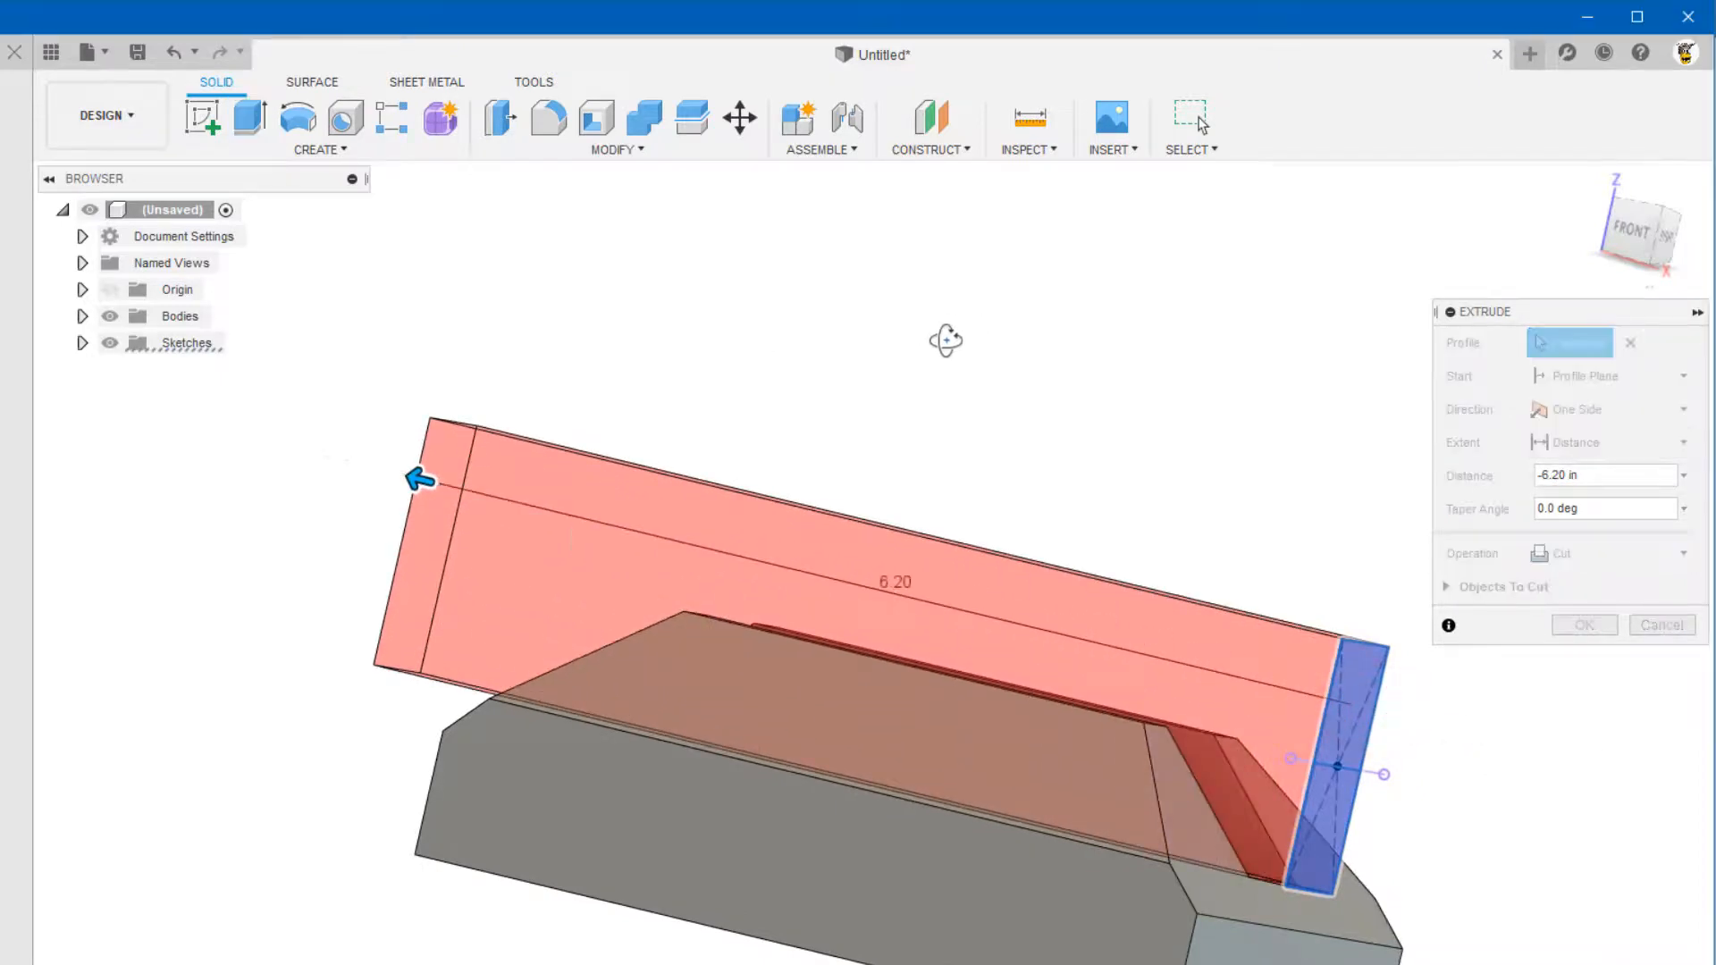
mouse_move(945, 339)
shift+middle_down()
mouse_move(915, 364)
mouse_move(939, 368)
shift+middle_up()
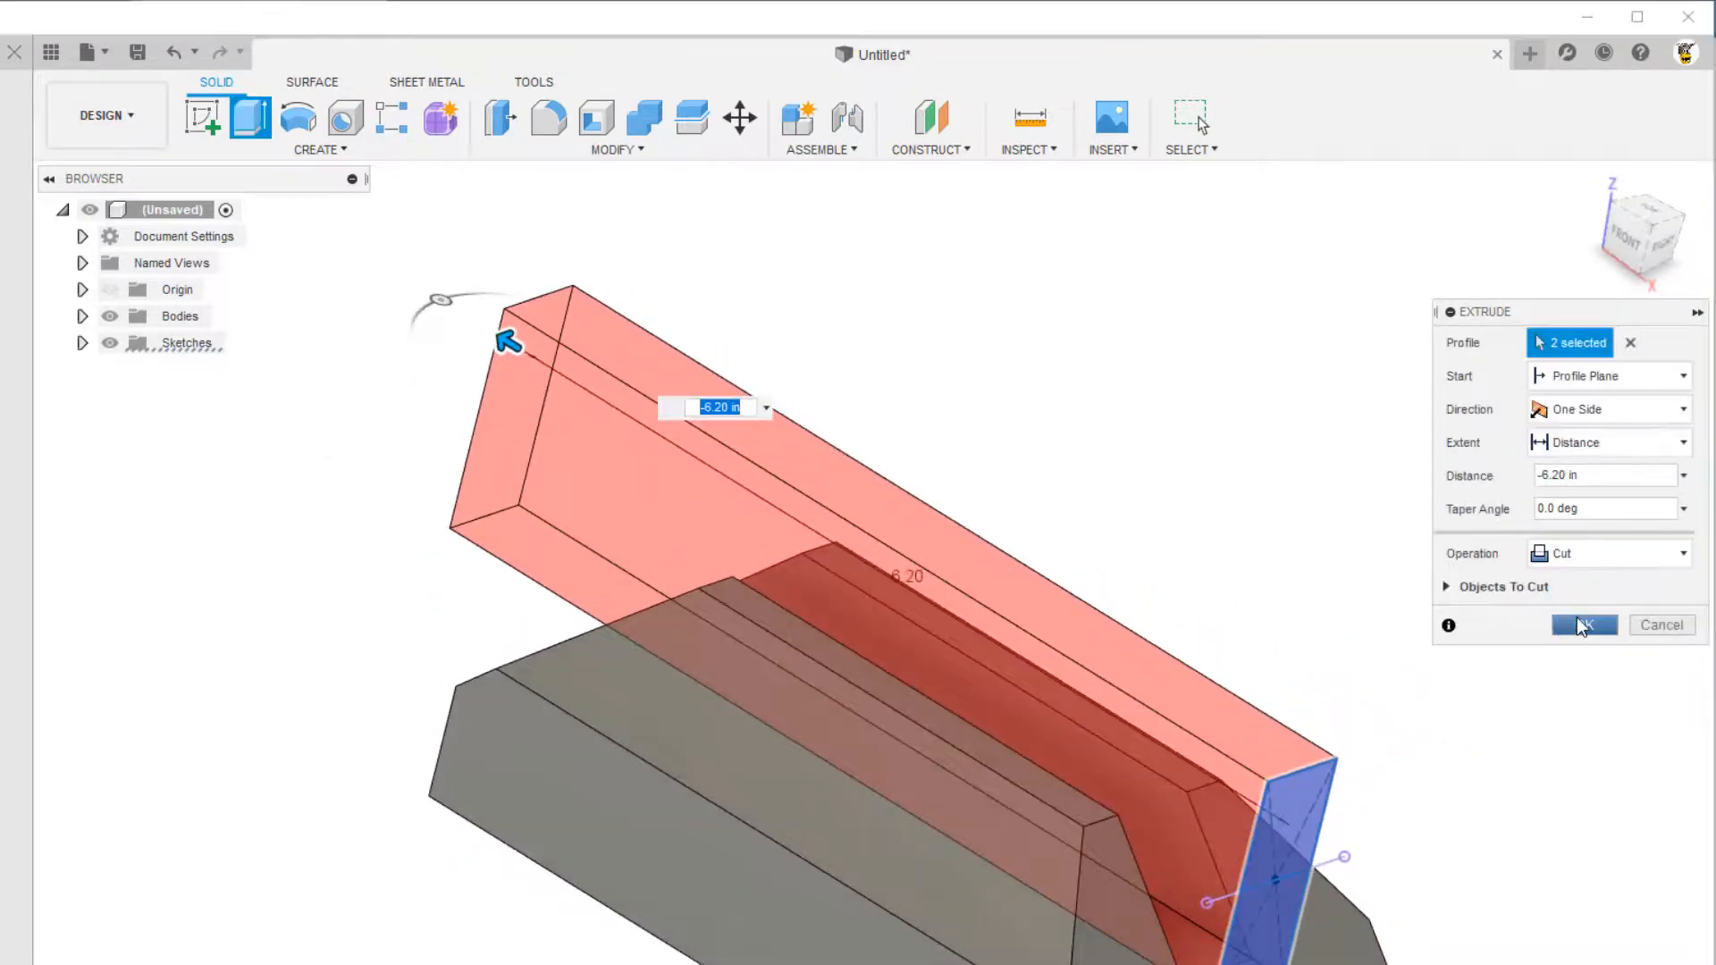
click(1582, 626)
Save the design as "Slotted Angle Block" in the School Stuff location
shift+middle_drag(873, 563, 260, 555)
click(138, 51)
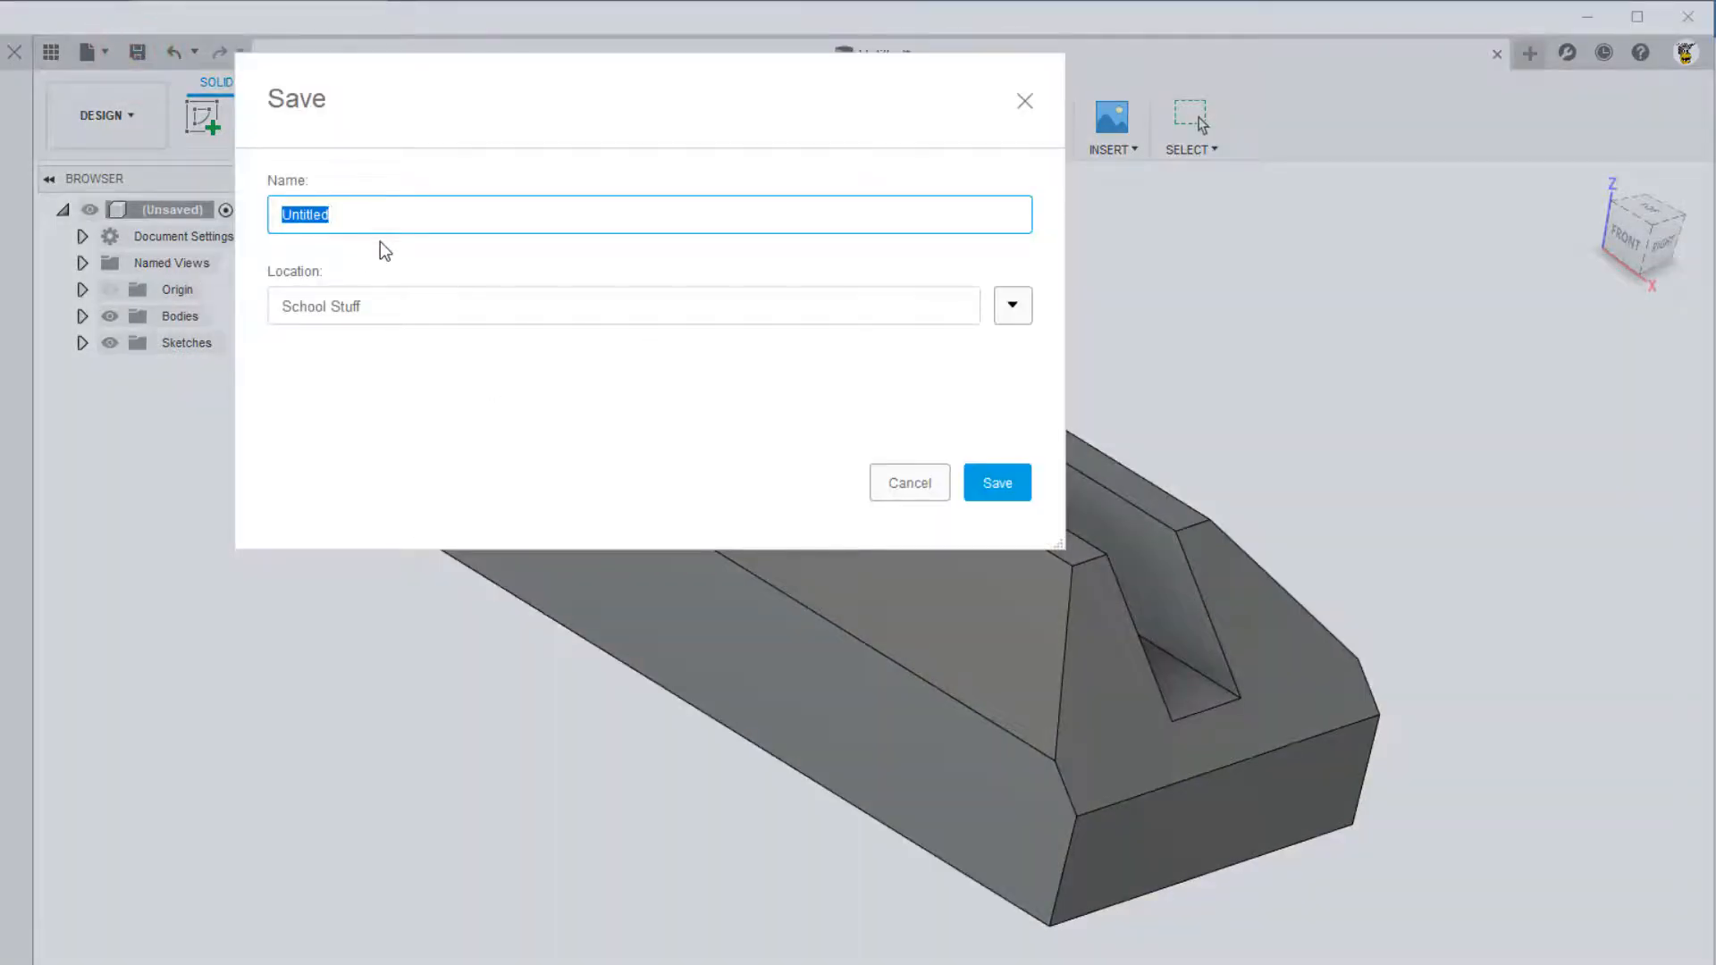
text(Slotted Angle Block)
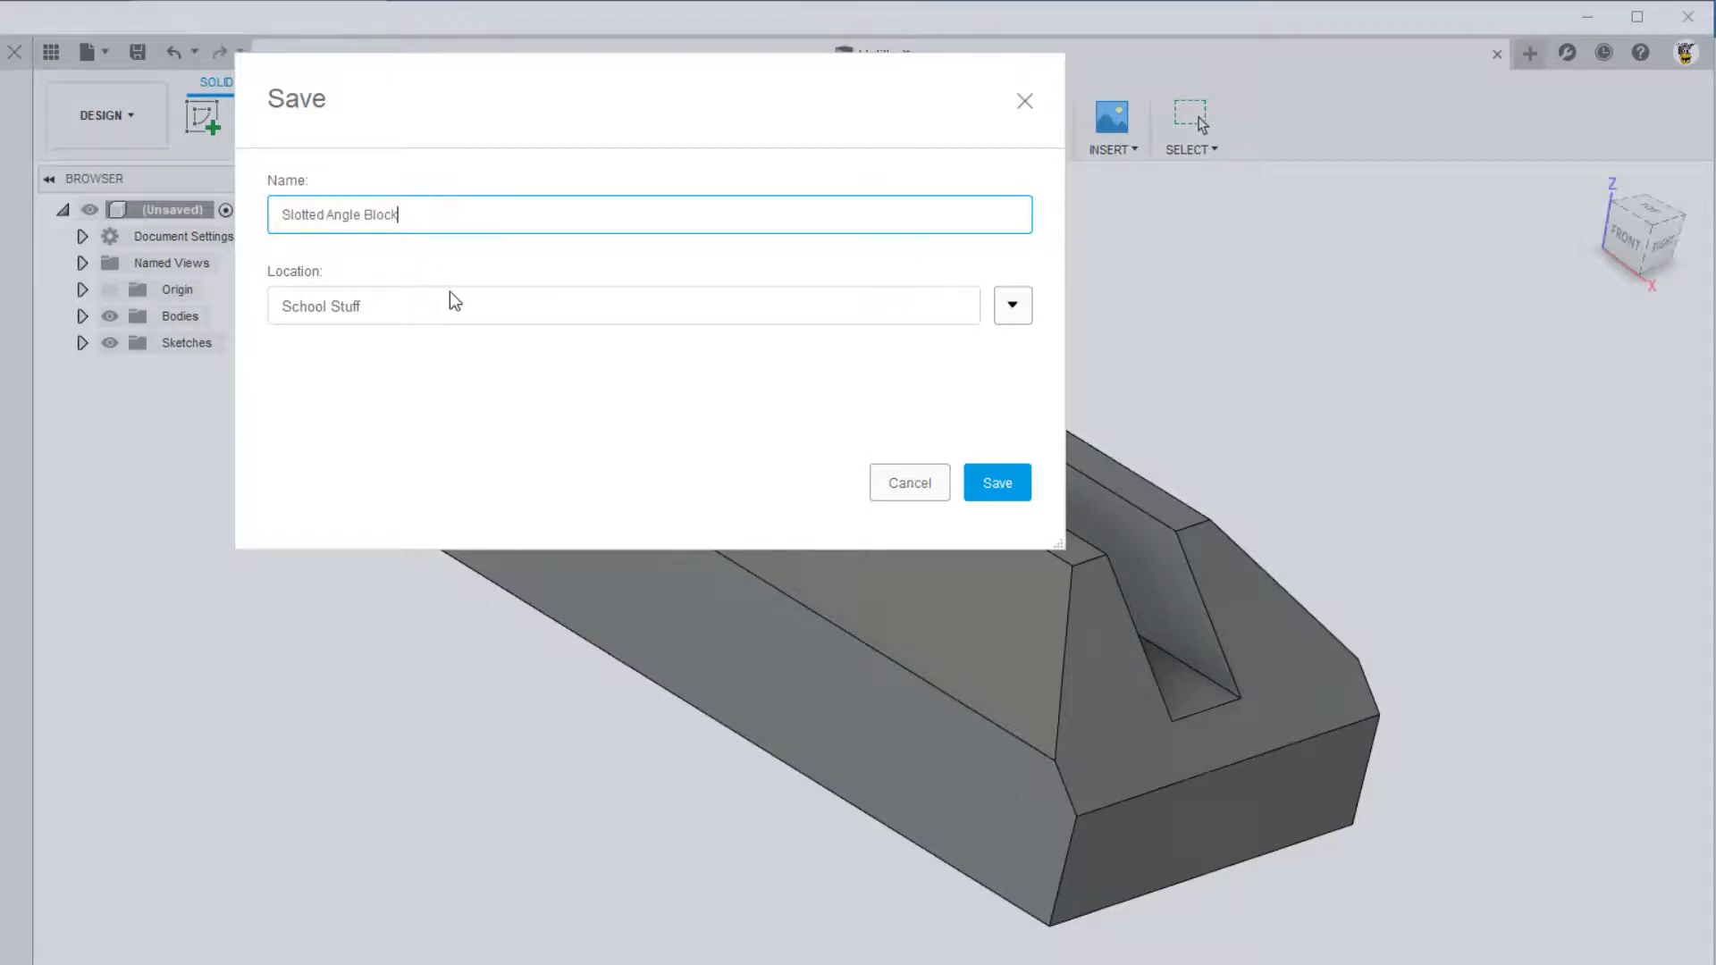
click(997, 485)
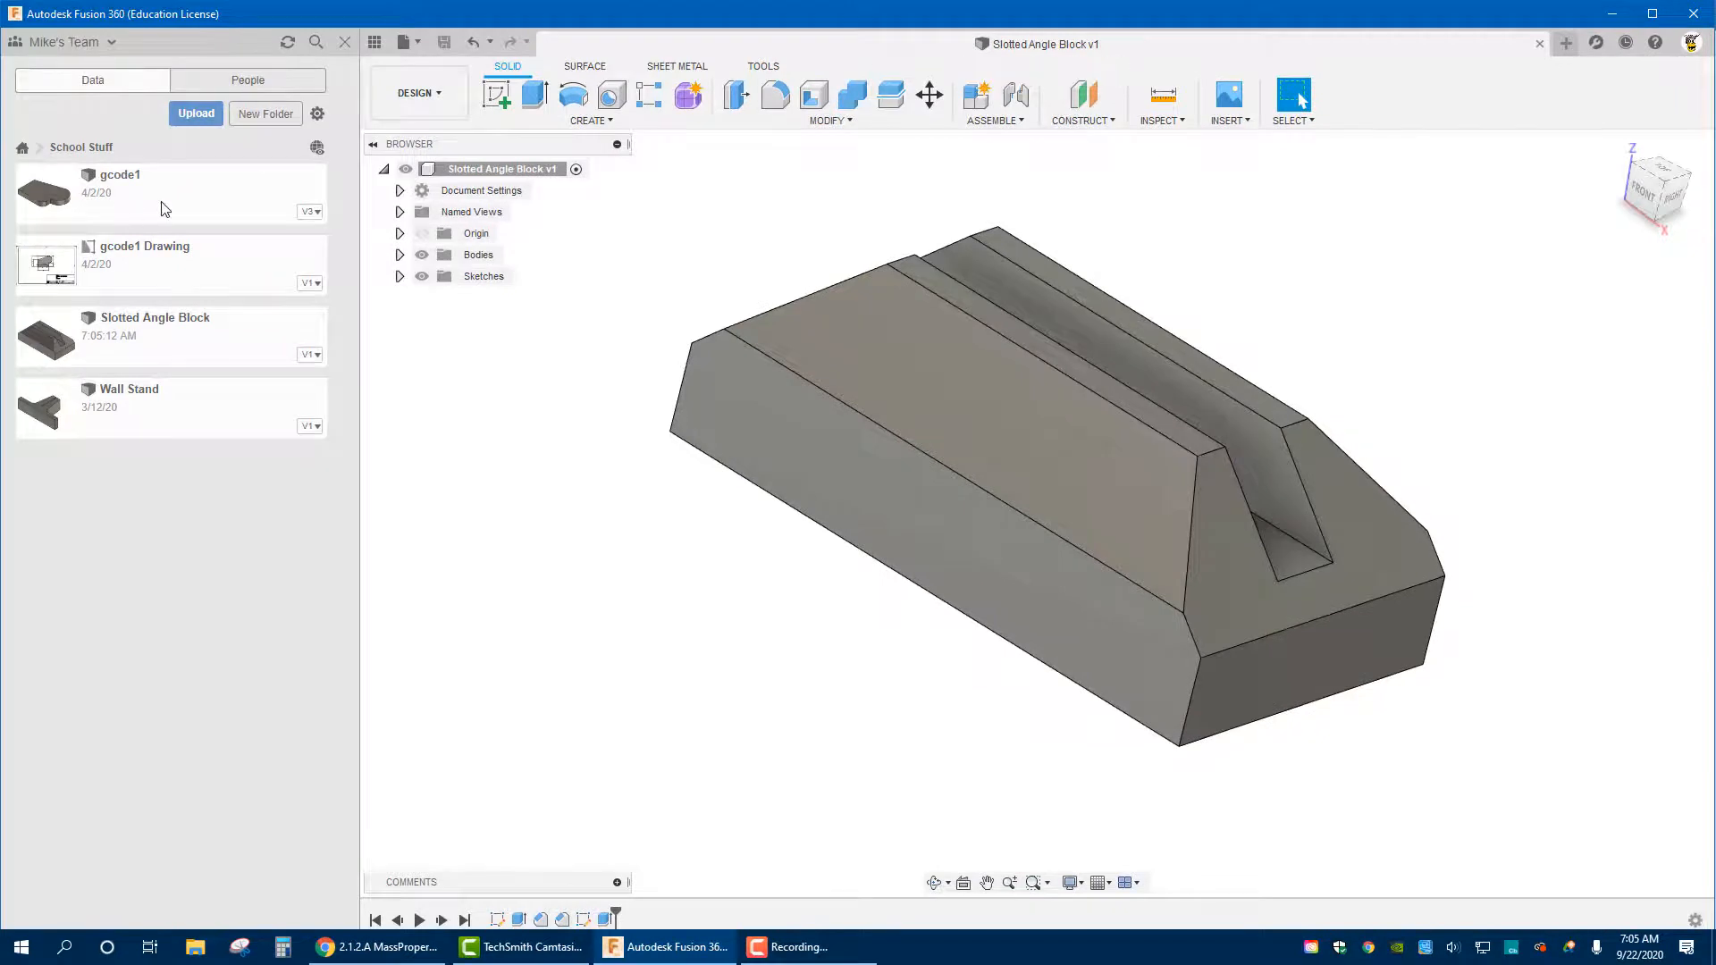
Check the version history details of the saved Slotted Angle Block file, and close them again
click(314, 355)
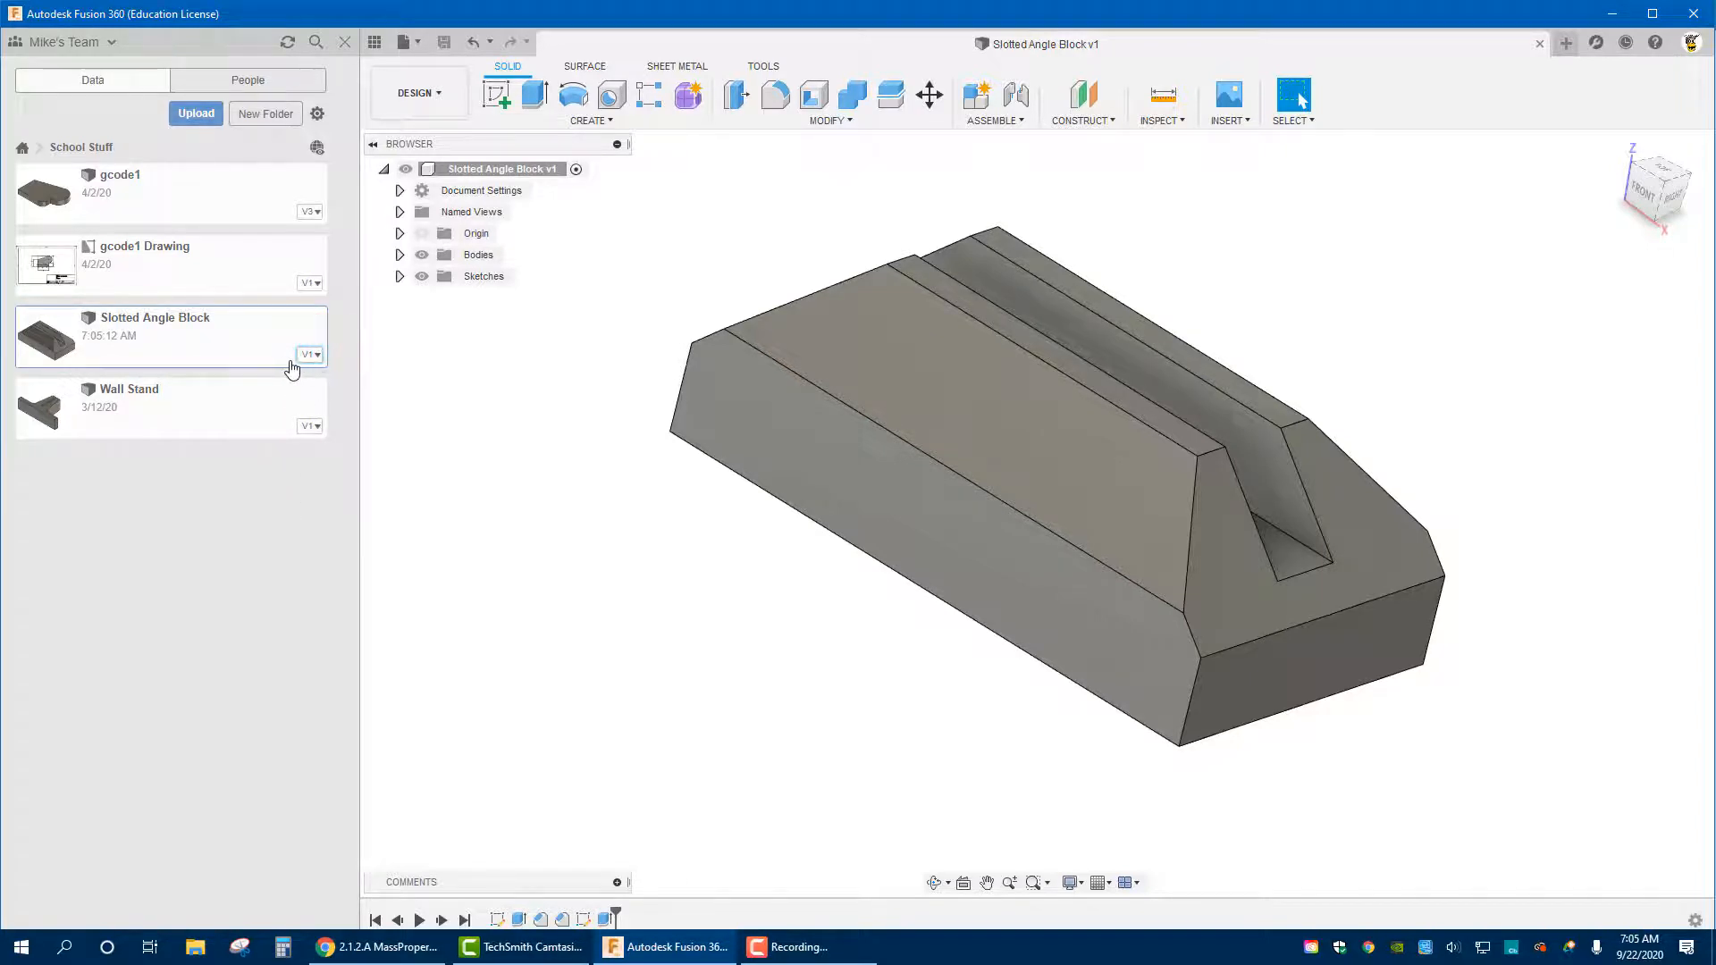
click(446, 584)
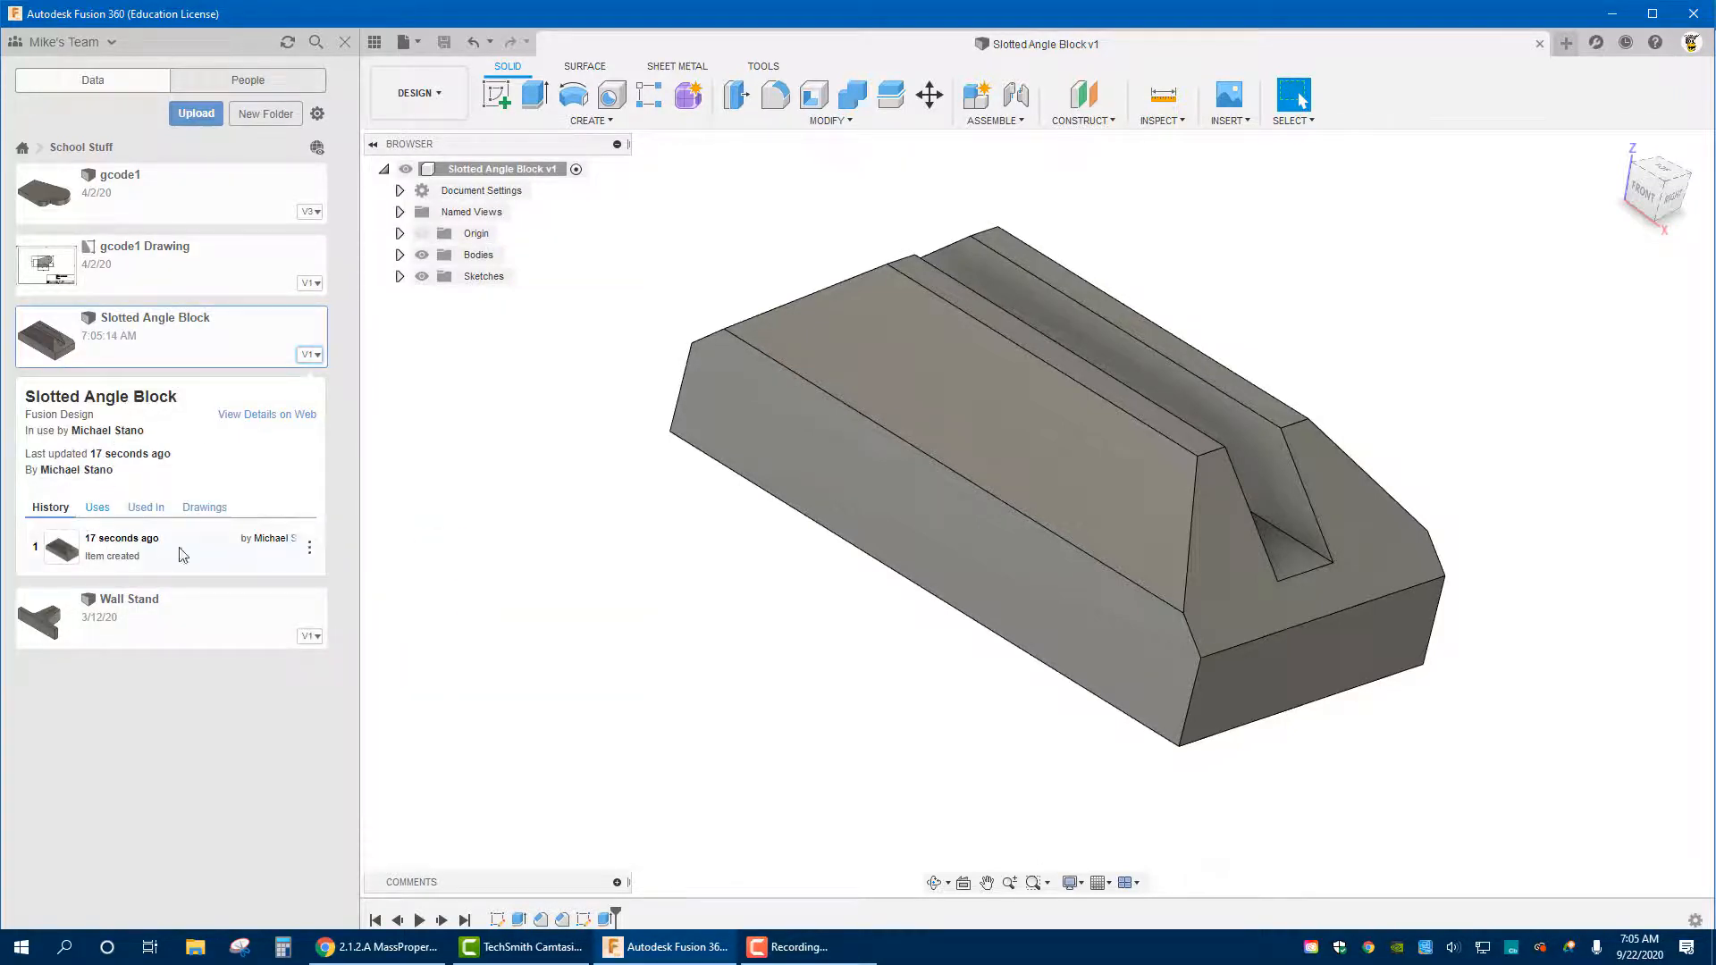
click(254, 796)
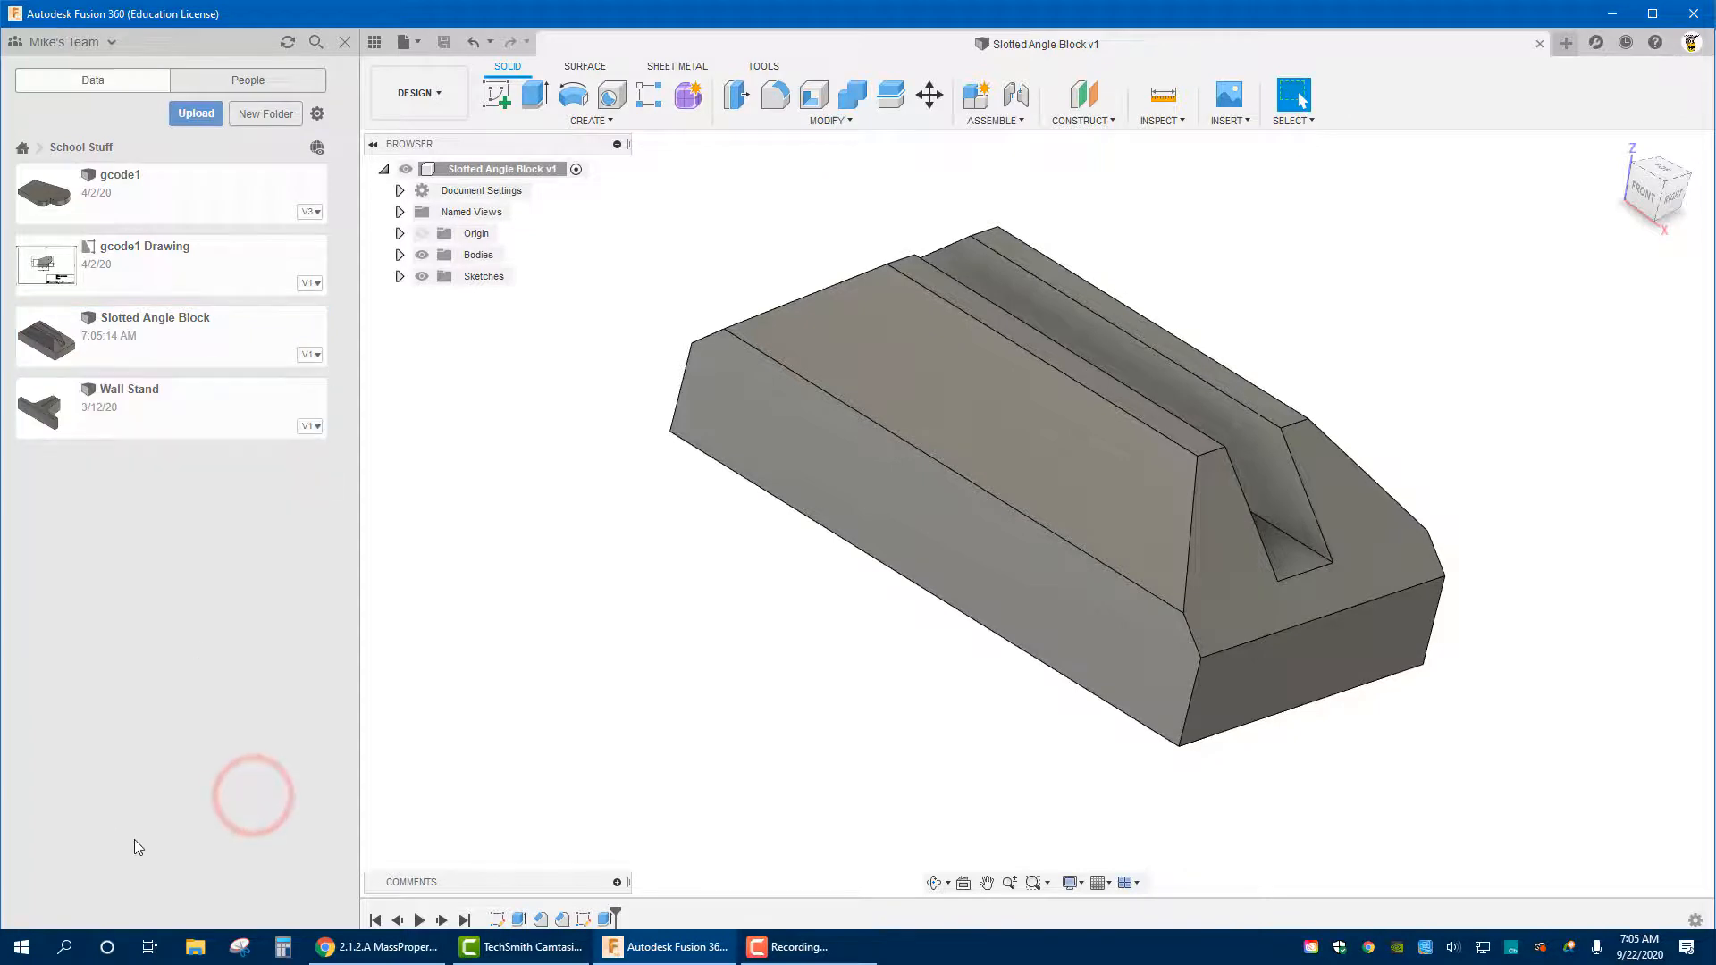
Step the design history back to the base block extrusion, and replay it forward through the slot cut
click(397, 920)
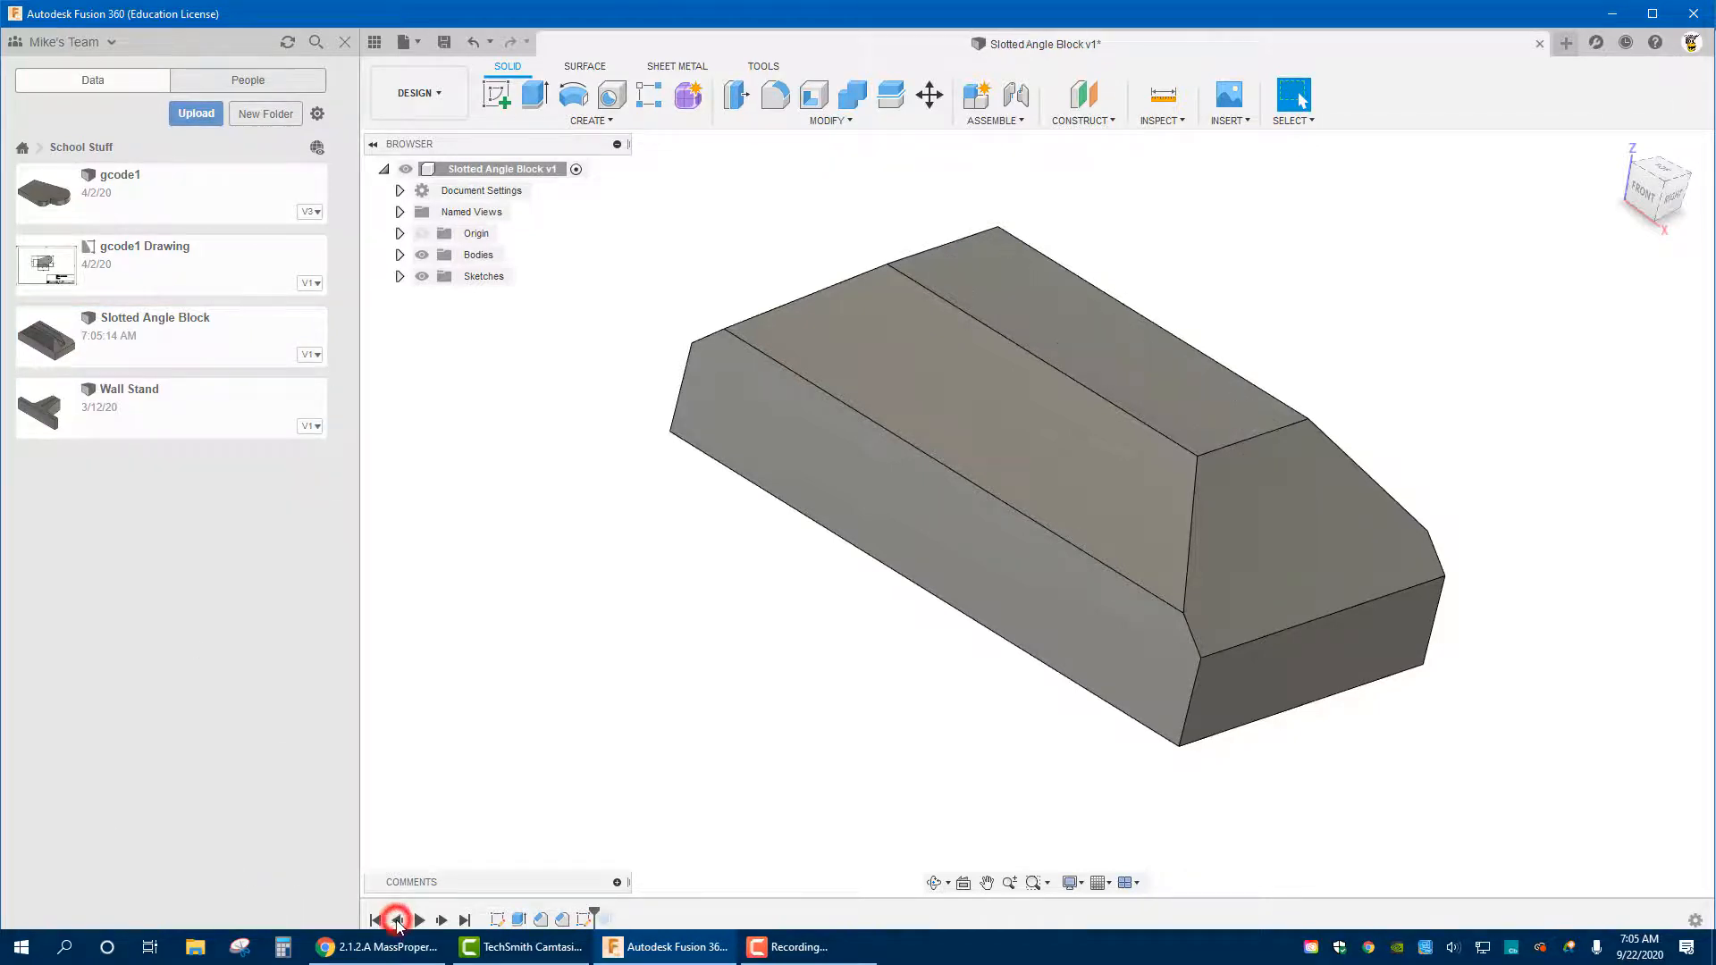
click(398, 921)
click(398, 921)
click(398, 921)
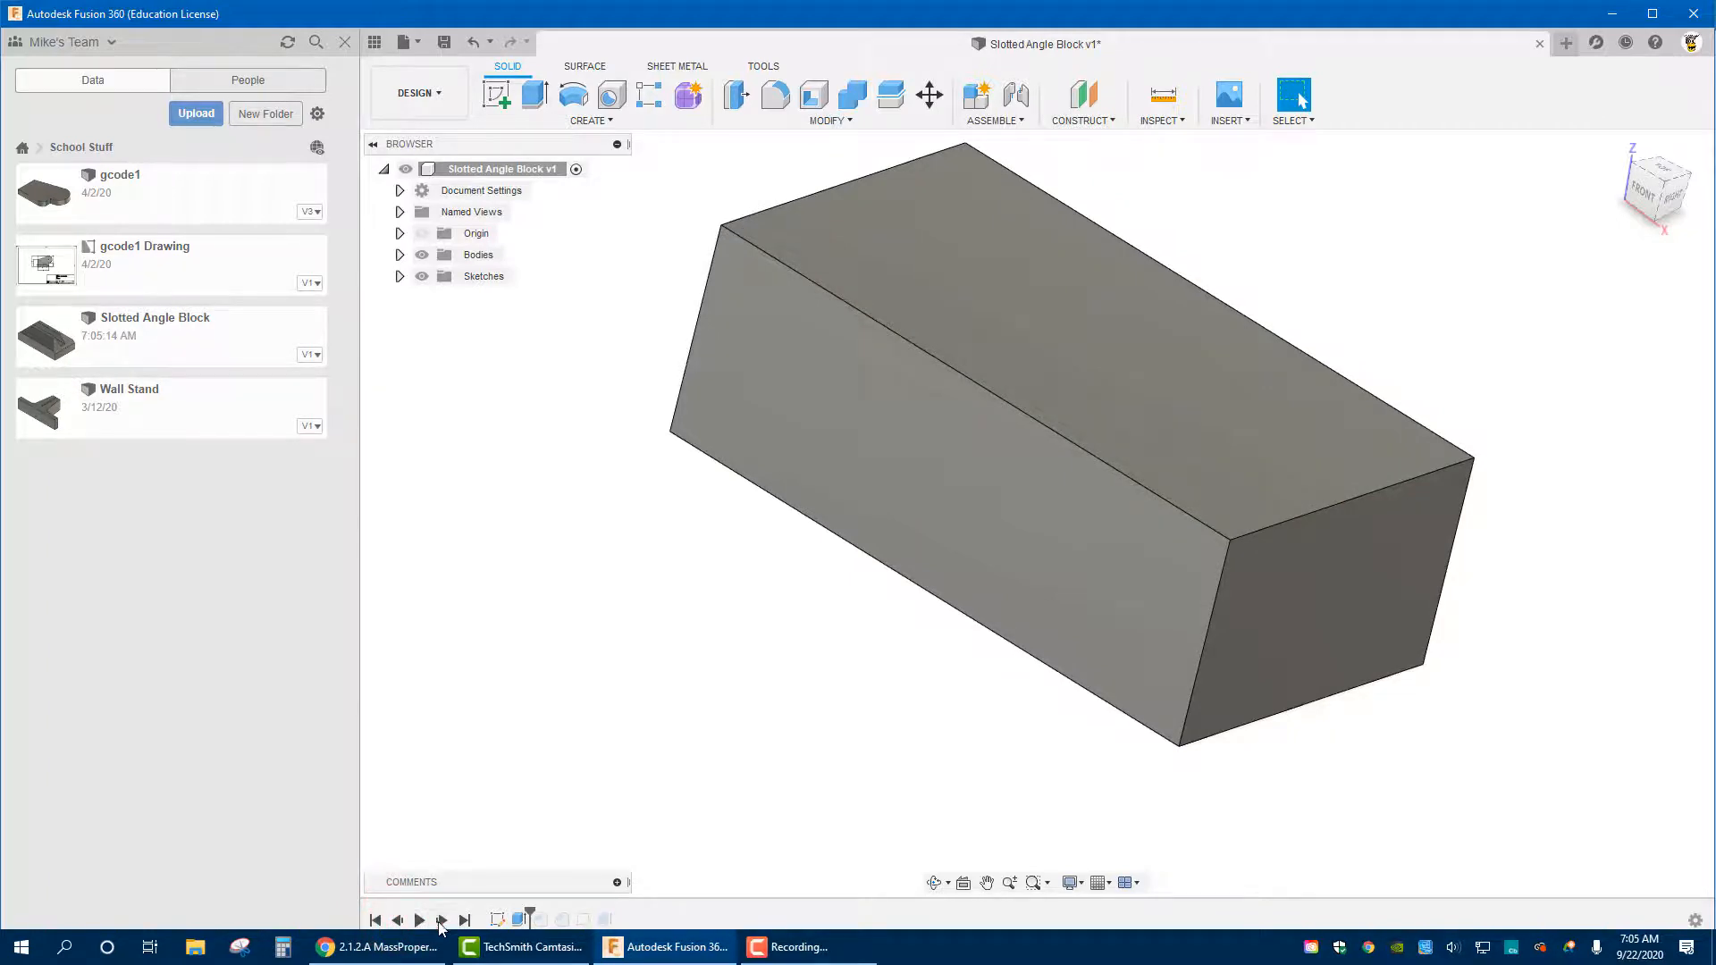
click(440, 921)
click(440, 920)
click(441, 920)
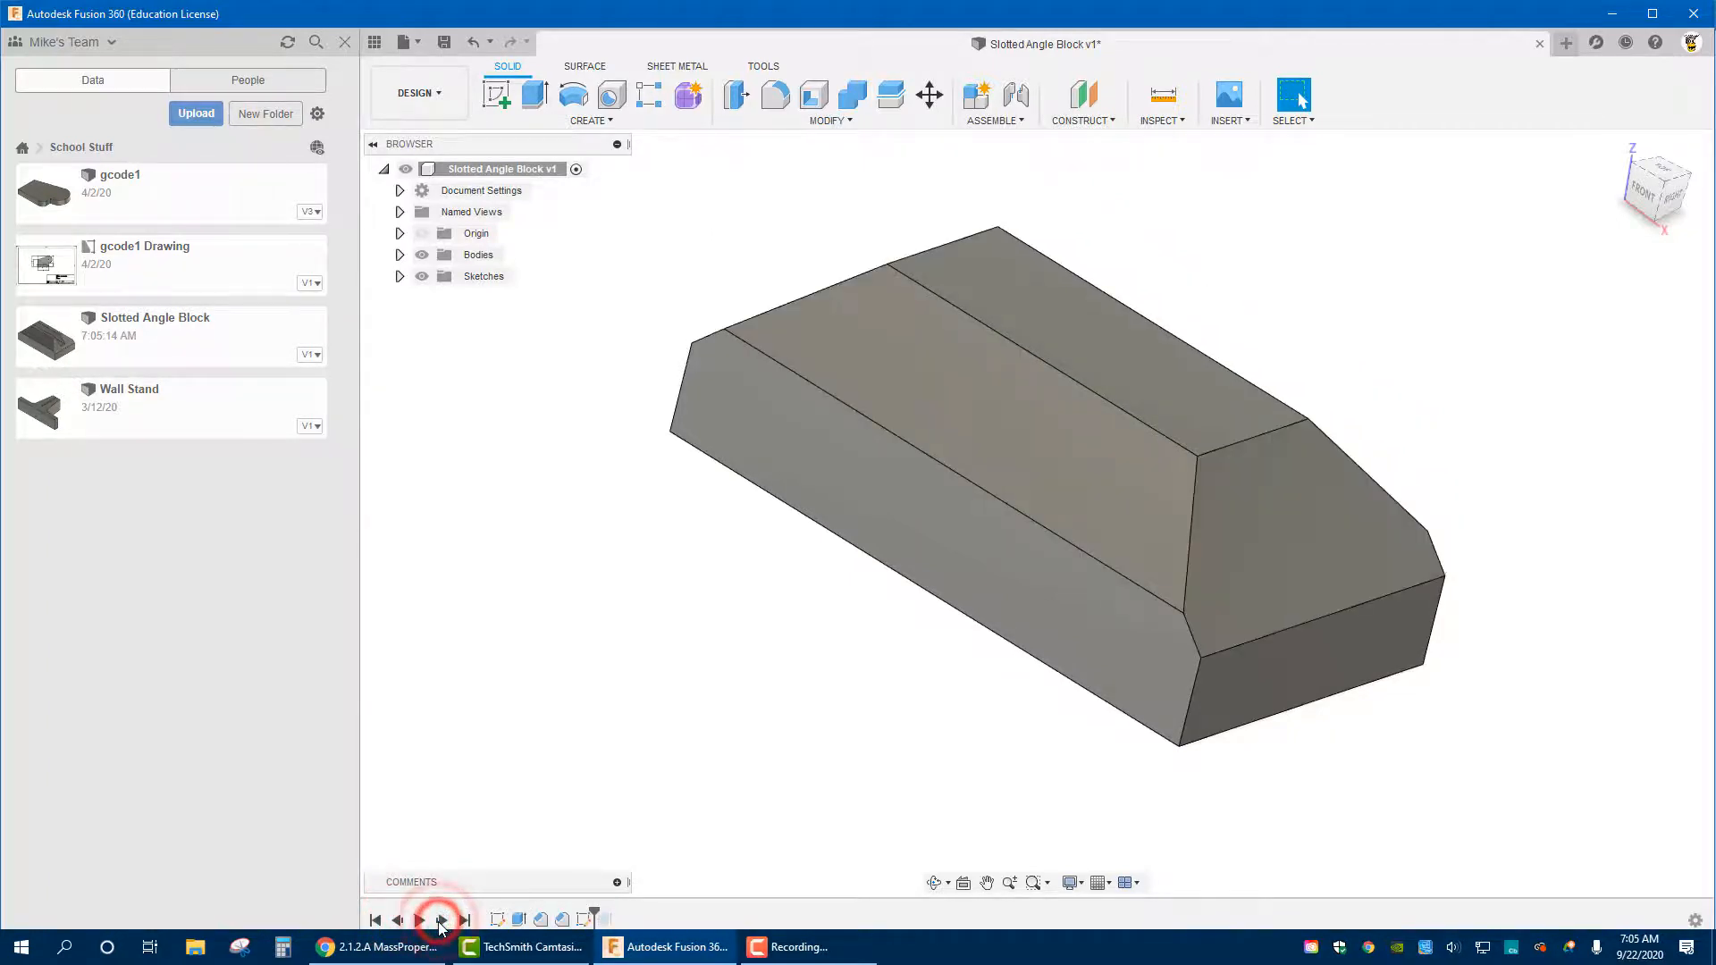
click(440, 921)
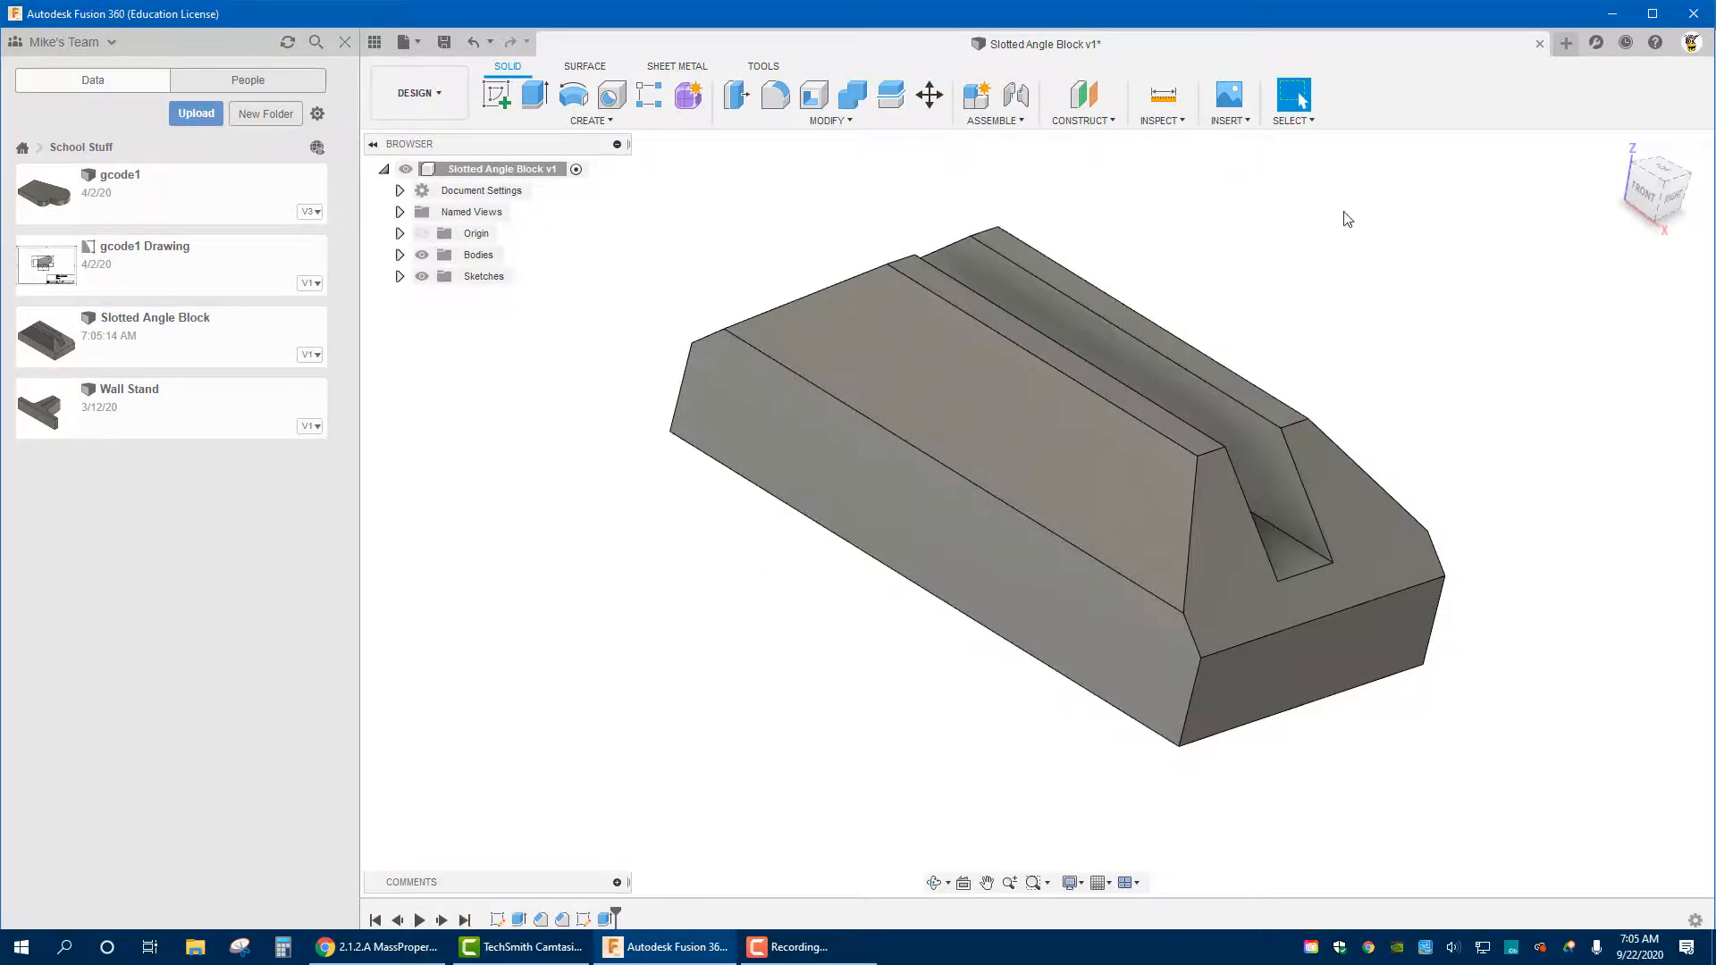
Assign the Steel physical material from the Metal category of the Fusion 360 Material Library to the whole block
shift+middle_drag(1347, 219, 1271, 217)
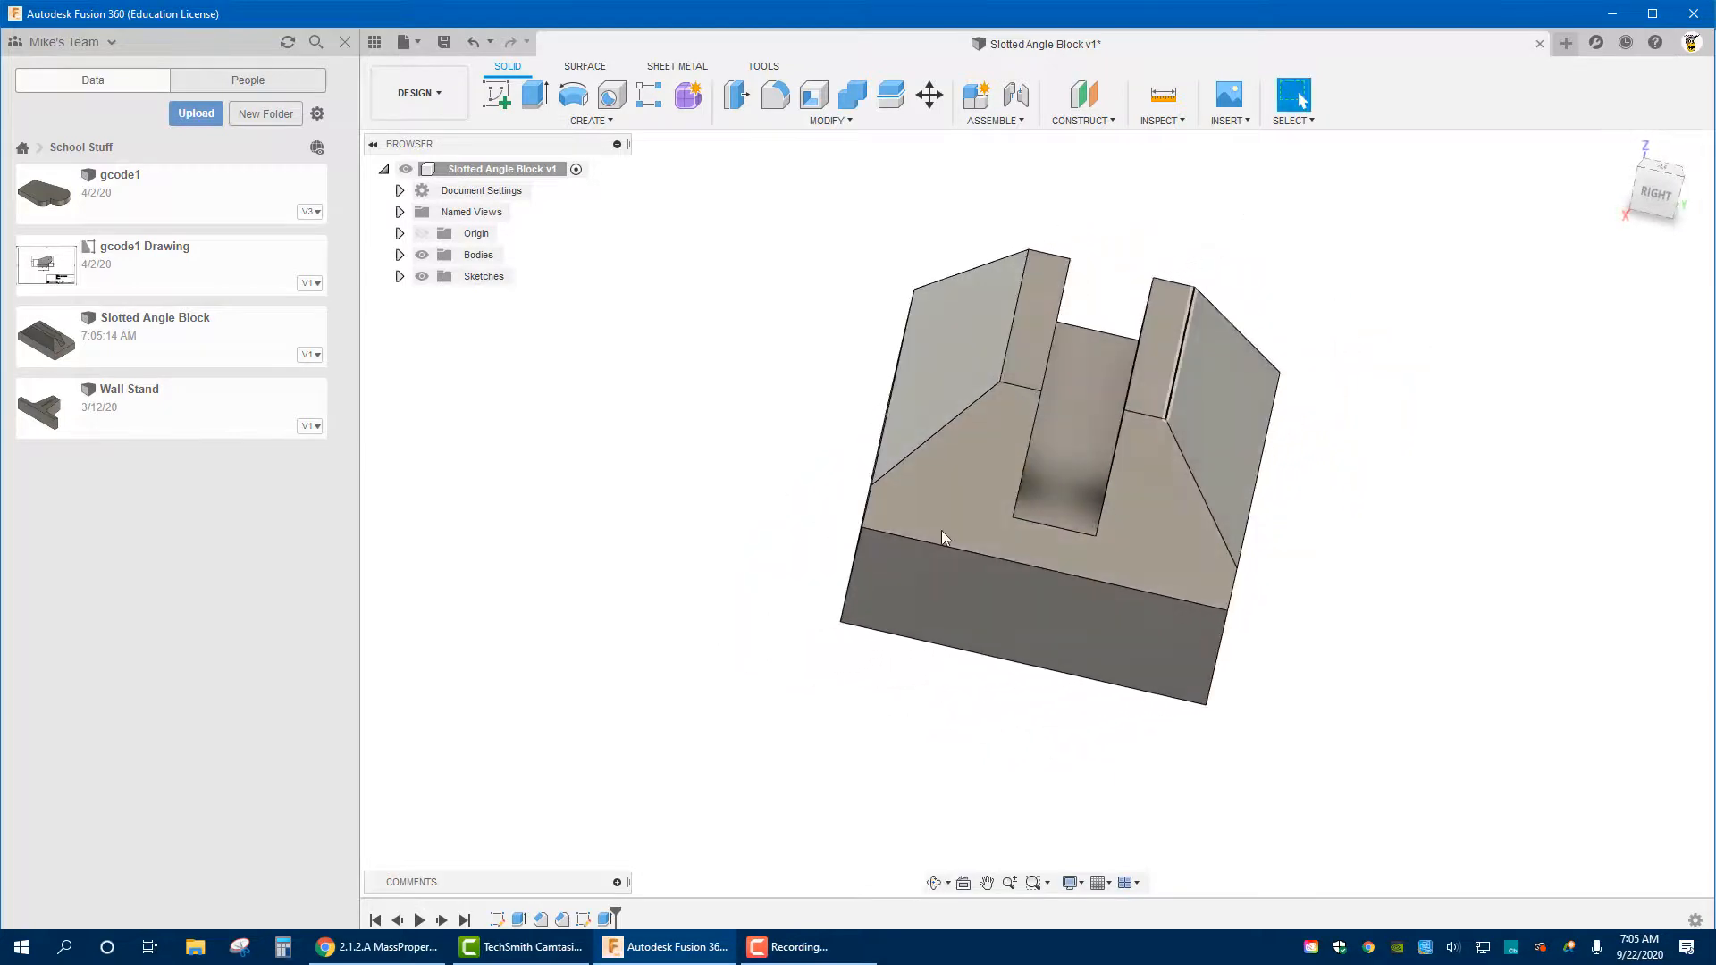
shift+middle_drag(732, 367, 813, 407)
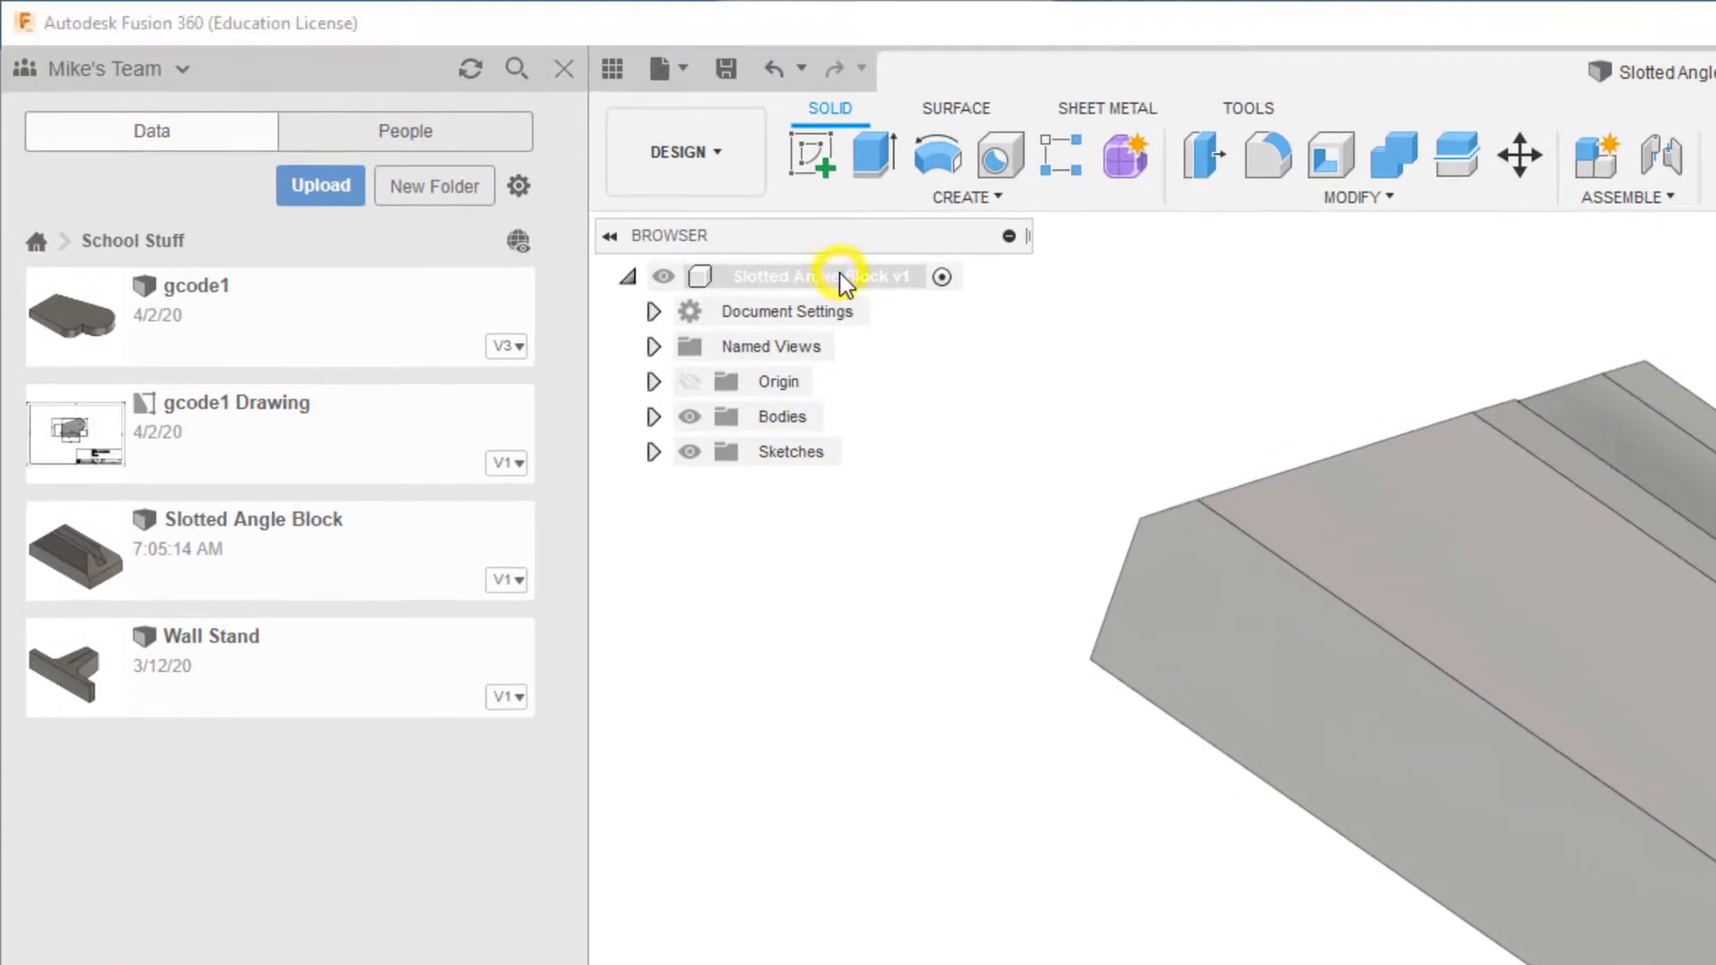
right_click(600, 200)
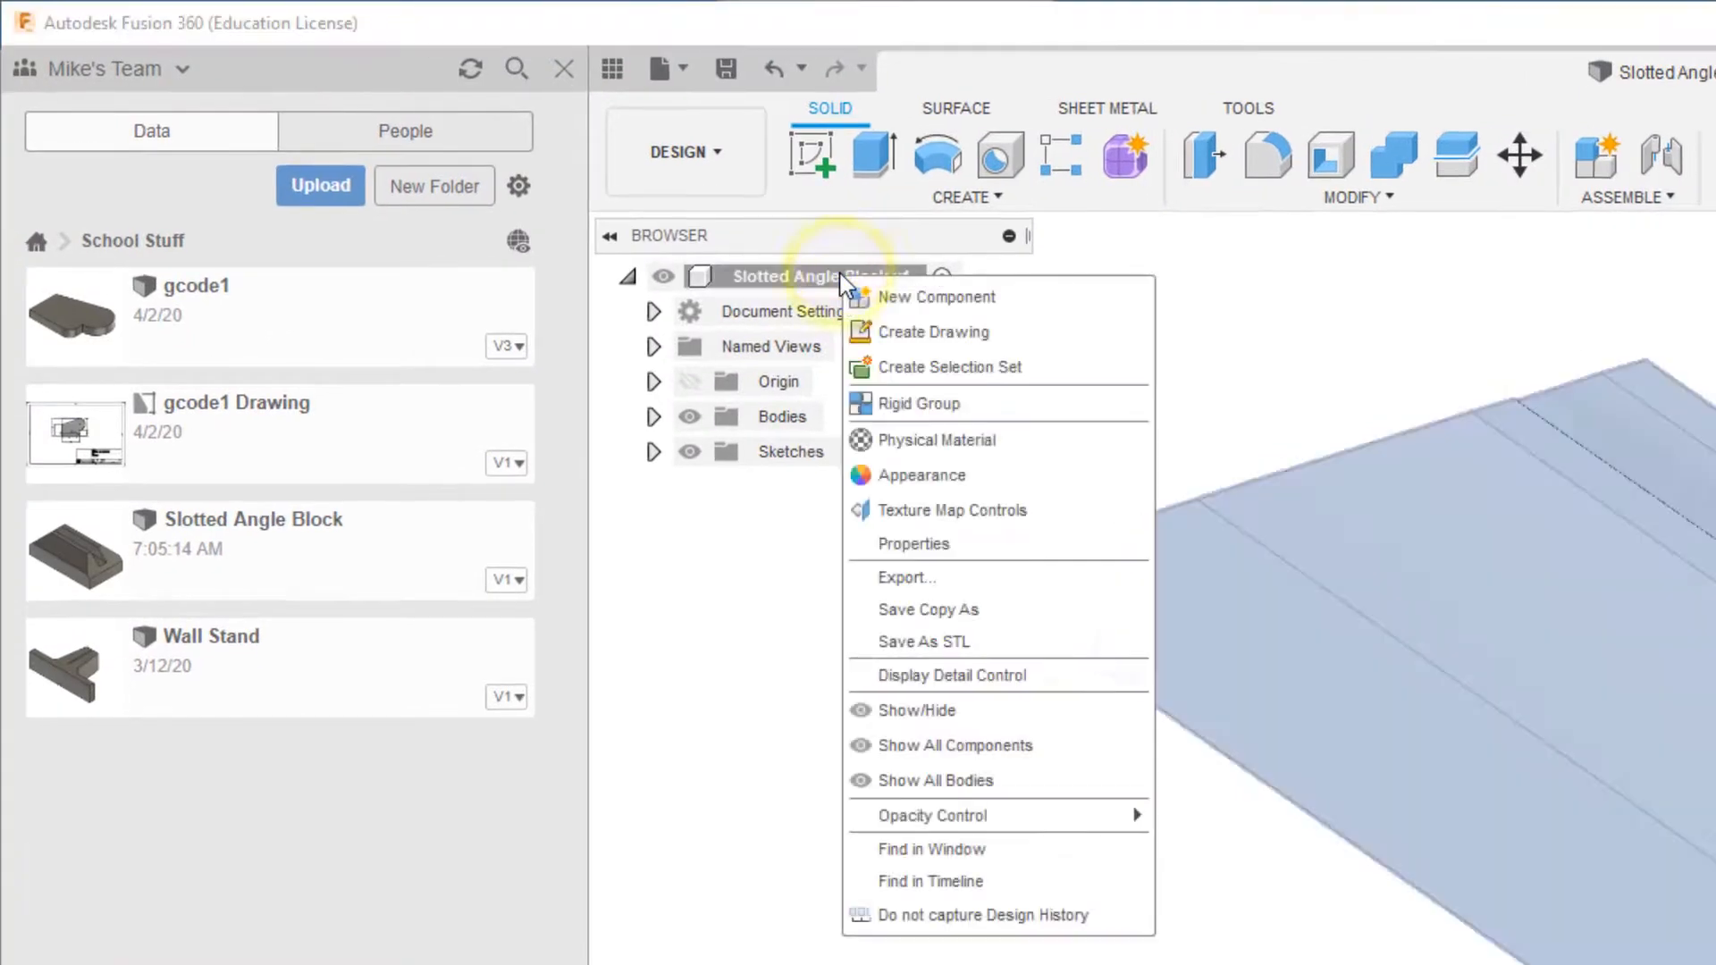
click(919, 441)
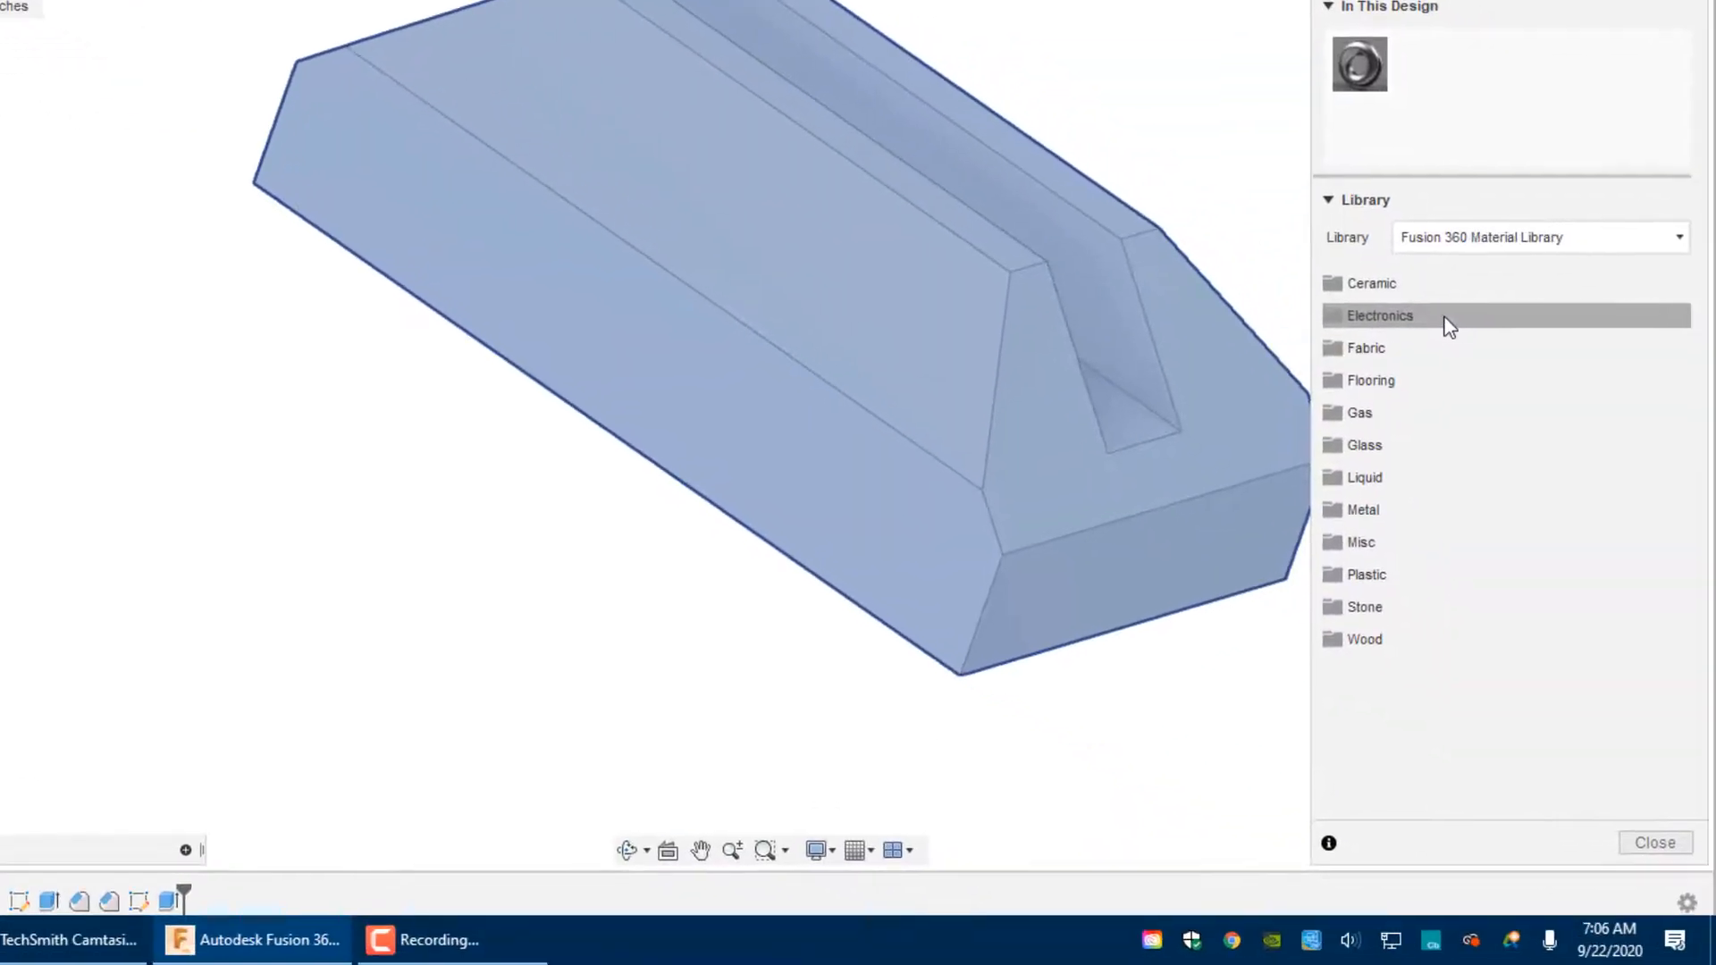
click(1360, 512)
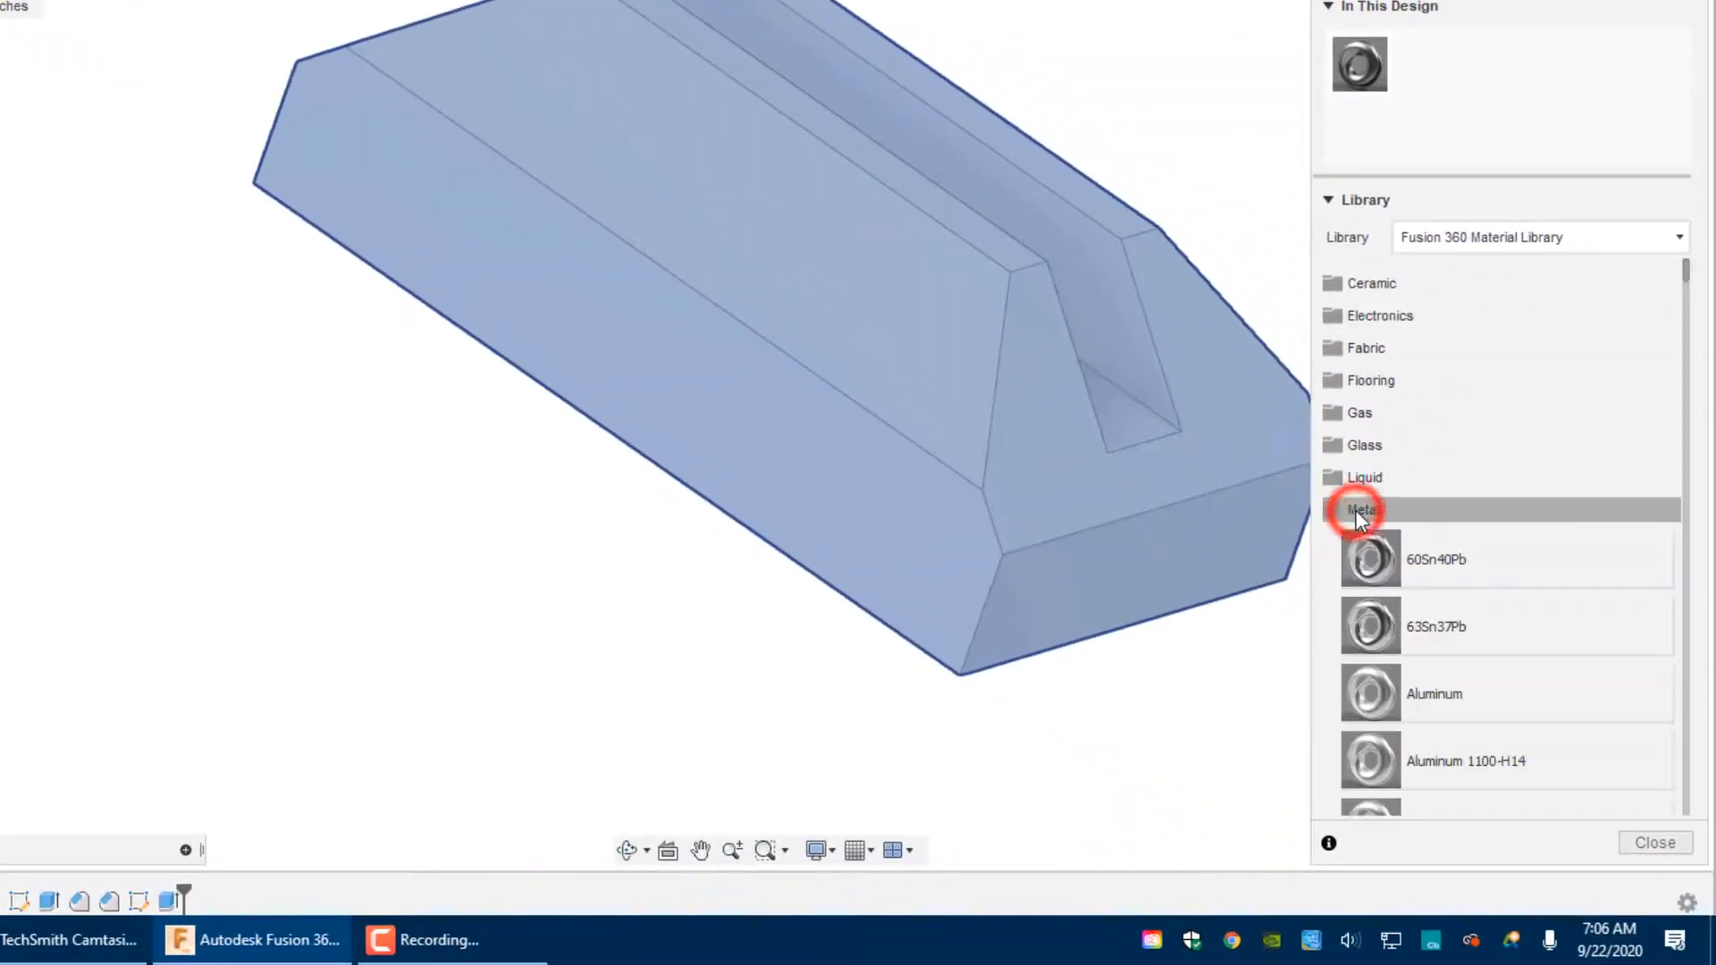
scroll(1511, 608, down, 10)
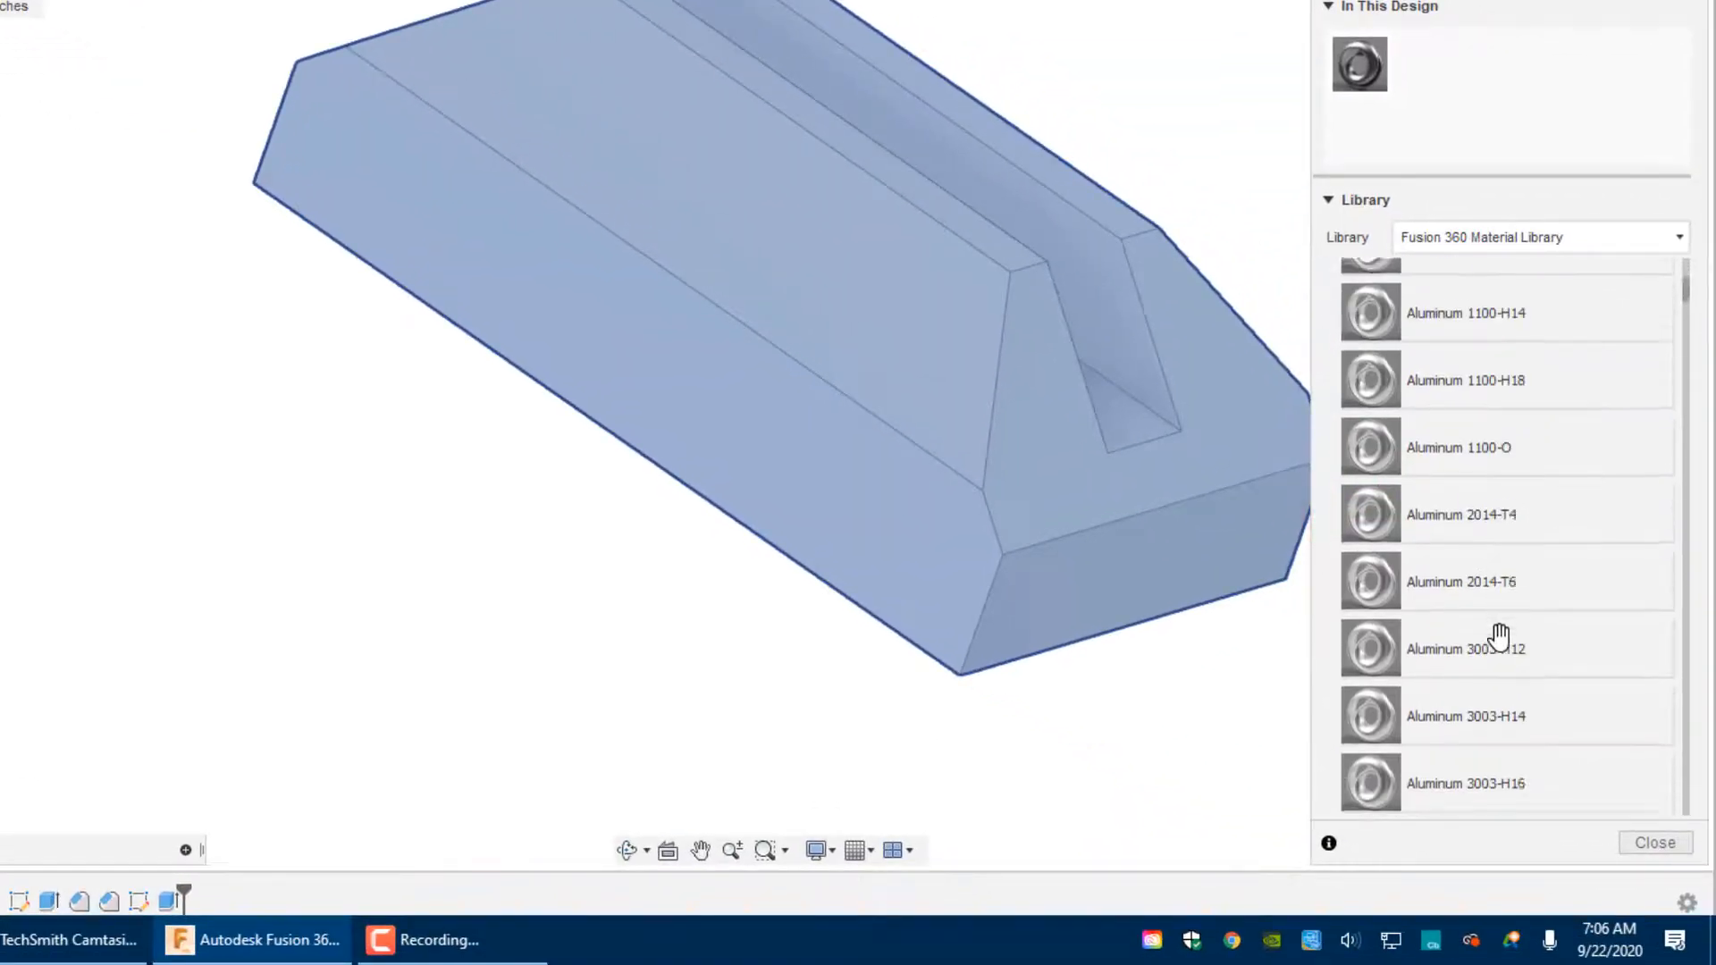
scroll(1499, 632, down, 15)
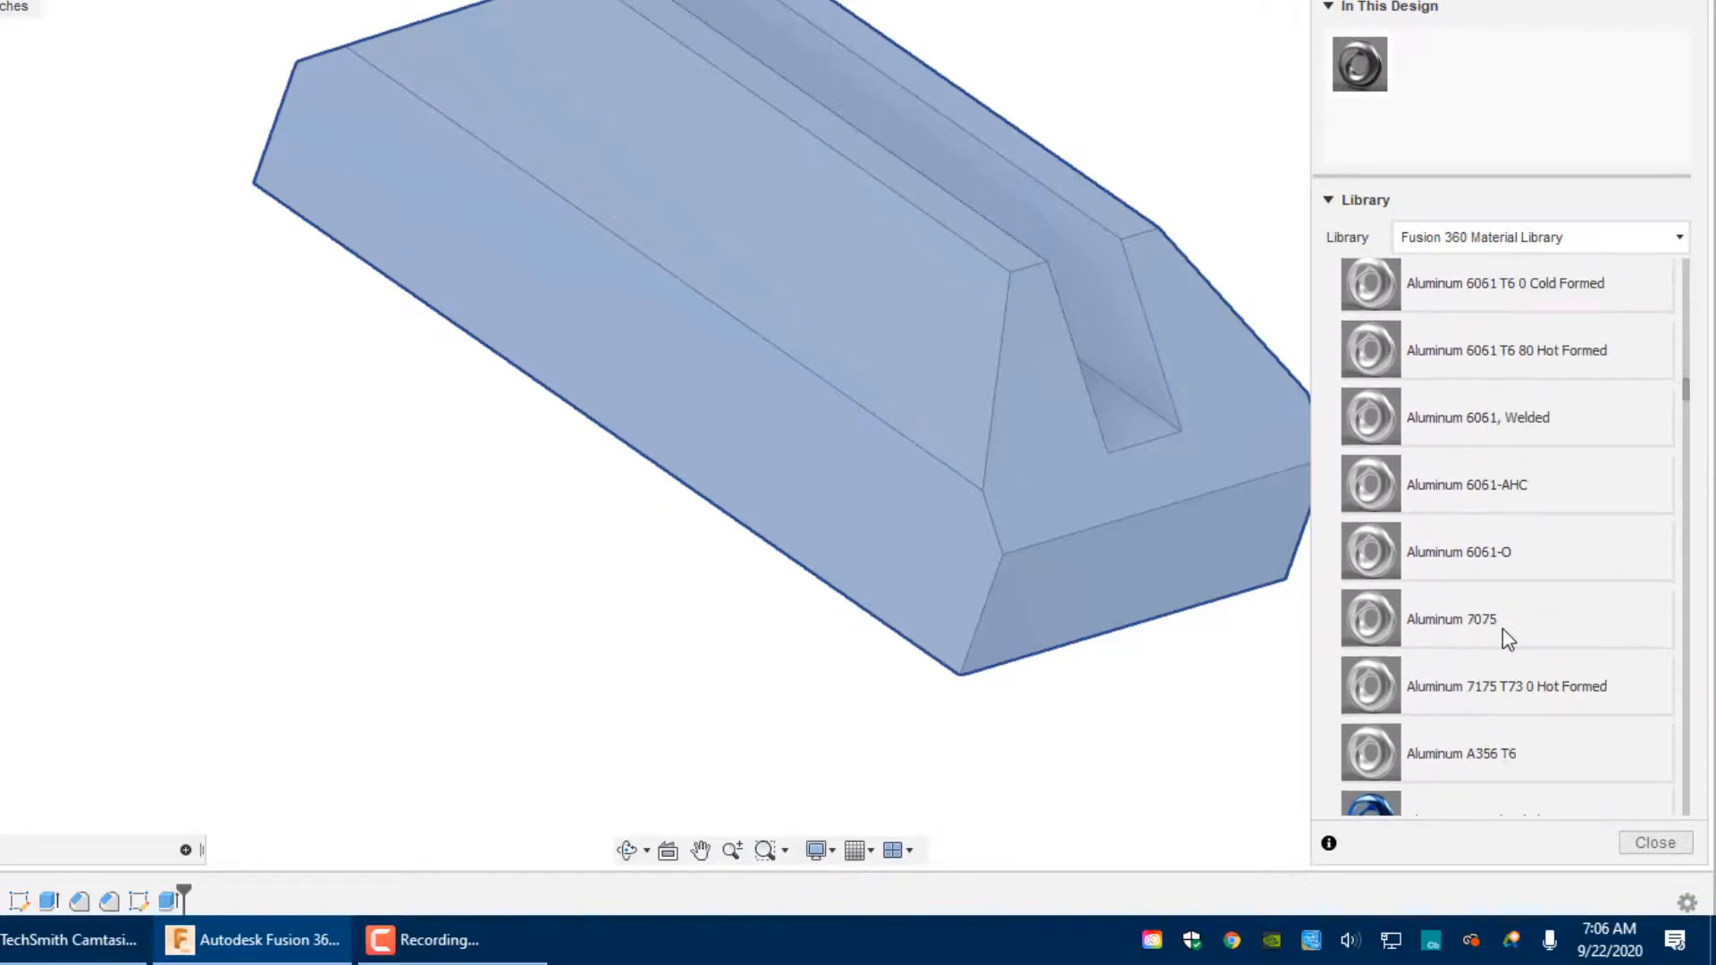
scroll(1509, 638, down, 15)
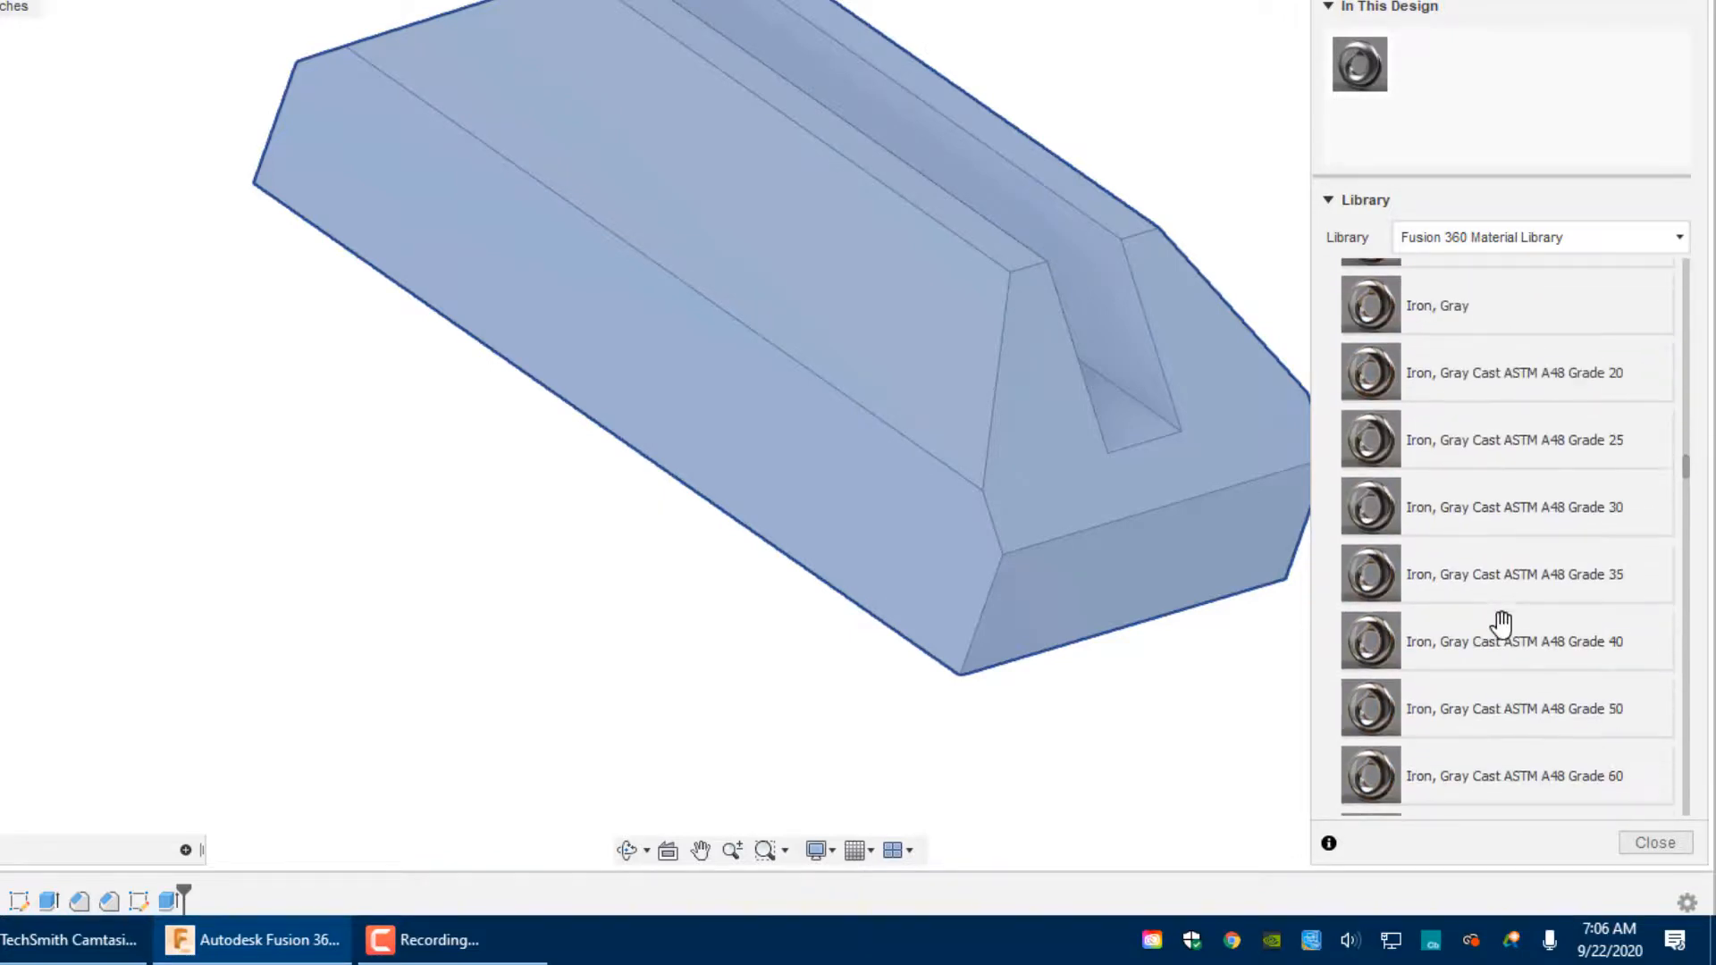
scroll(1501, 624, down, 15)
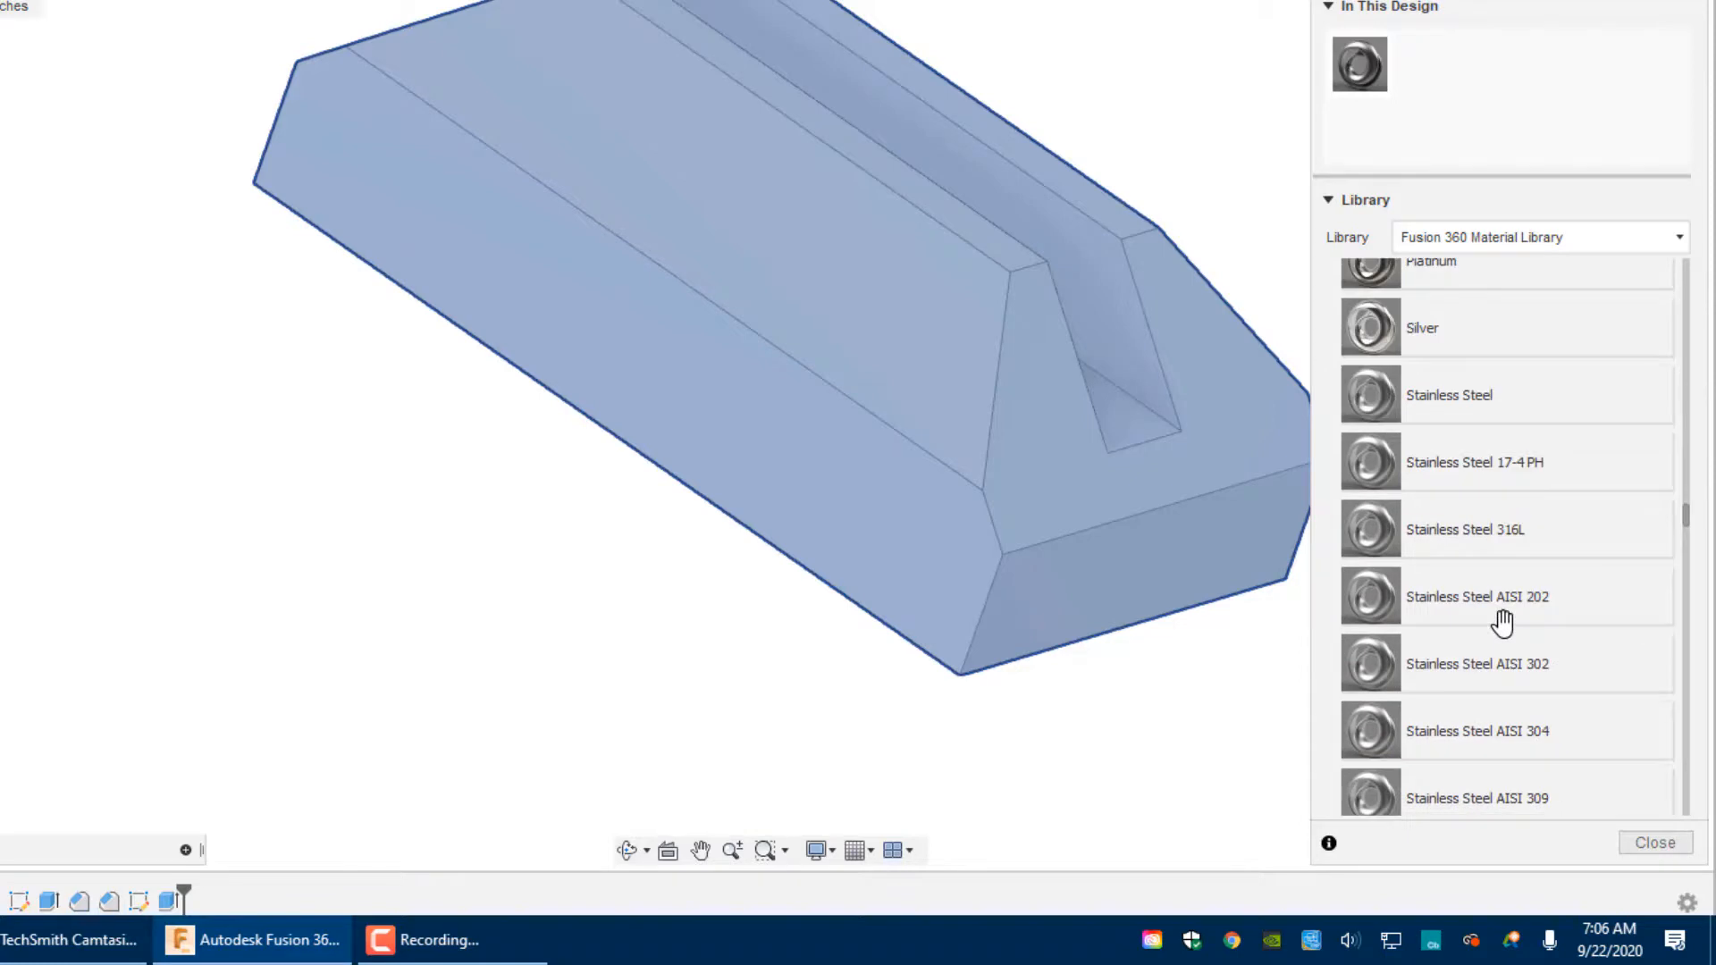
scroll(1505, 626, down, 8)
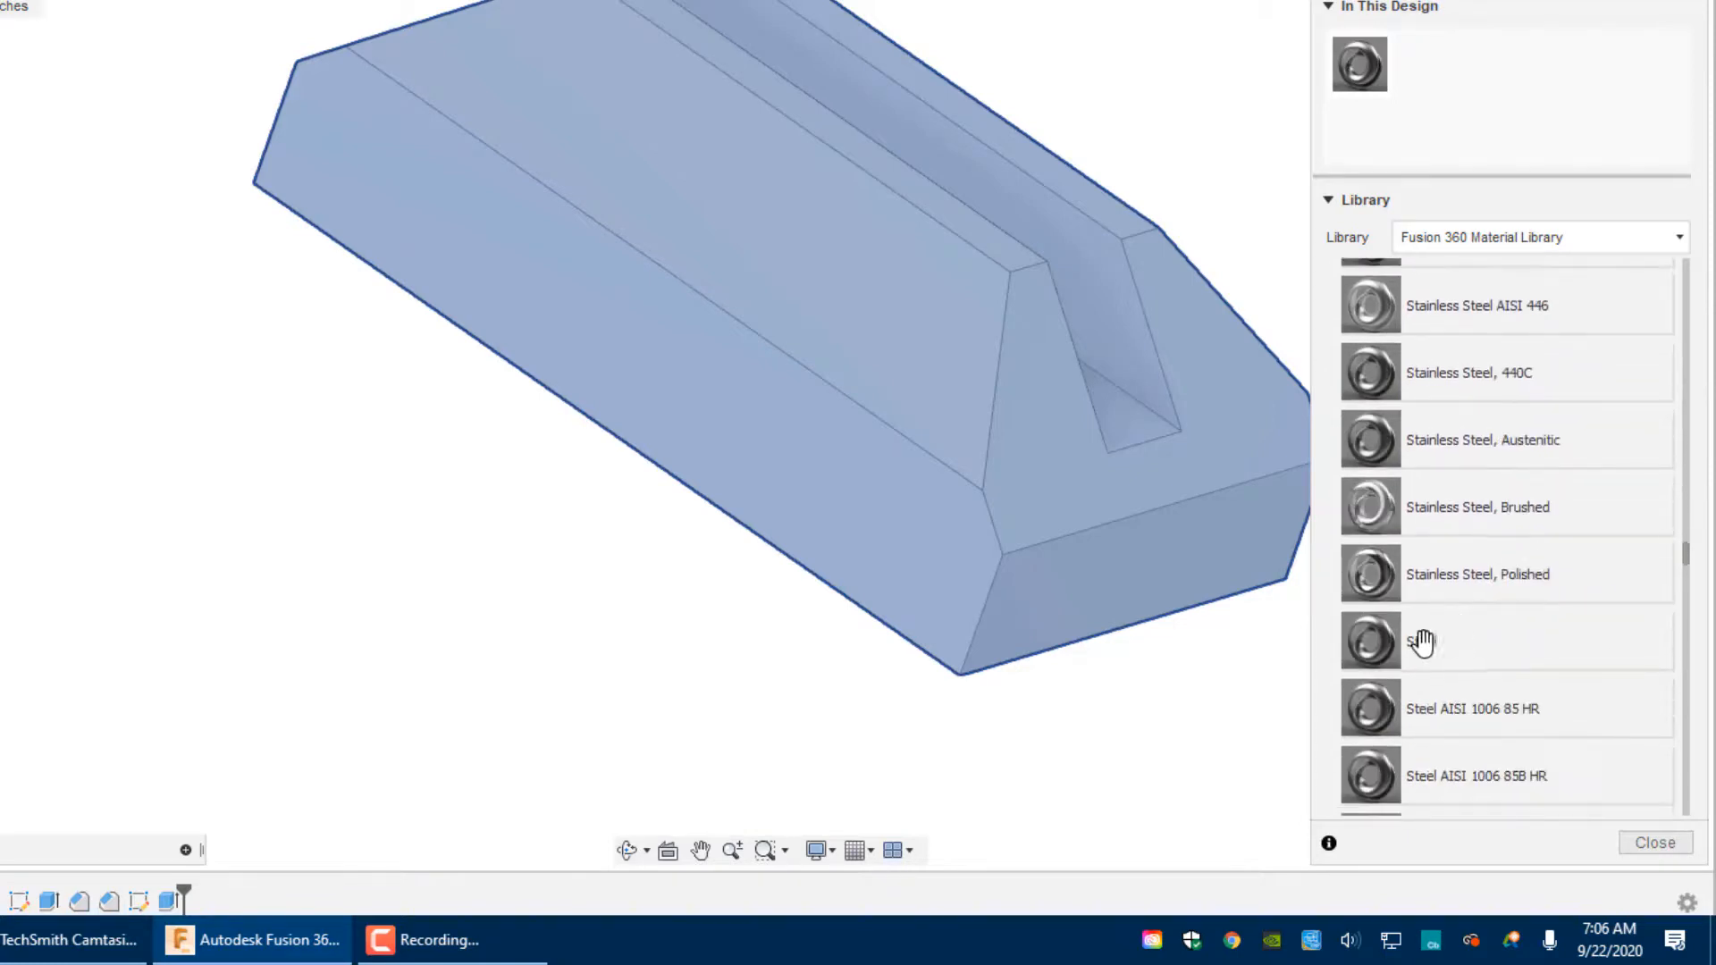
drag(1397, 646, 842, 328)
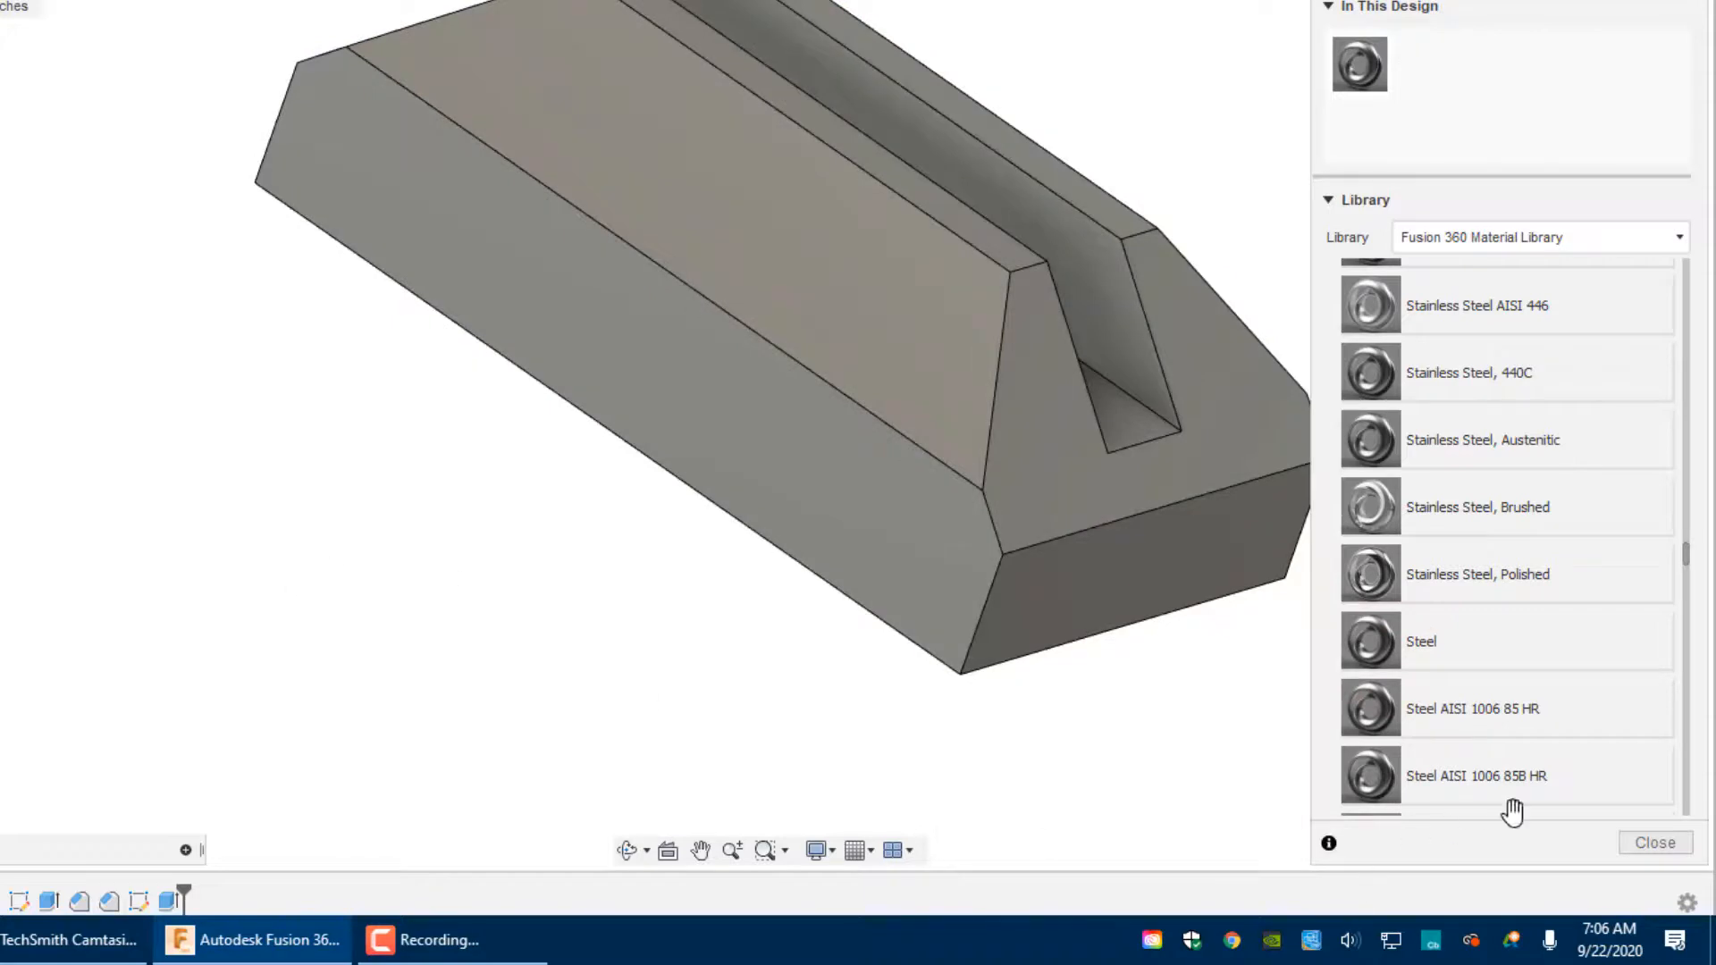
click(1655, 843)
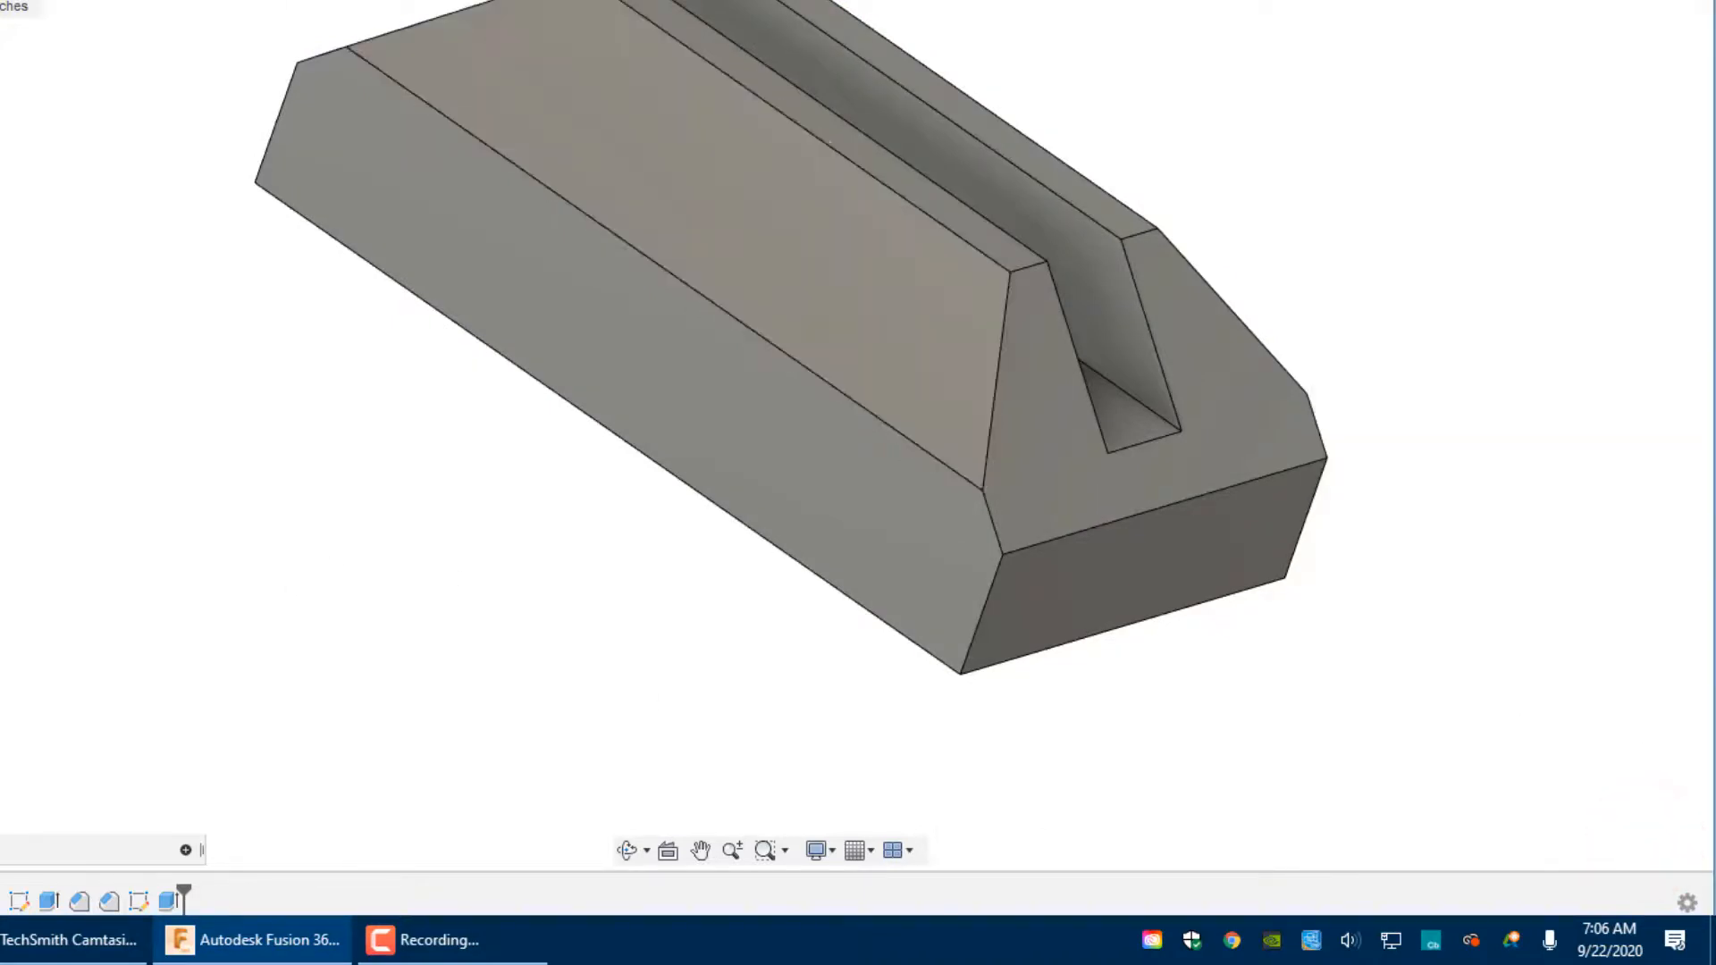
Save a new version of the block with the version description "User Saved", and clear the selection
key(ctrl+s)
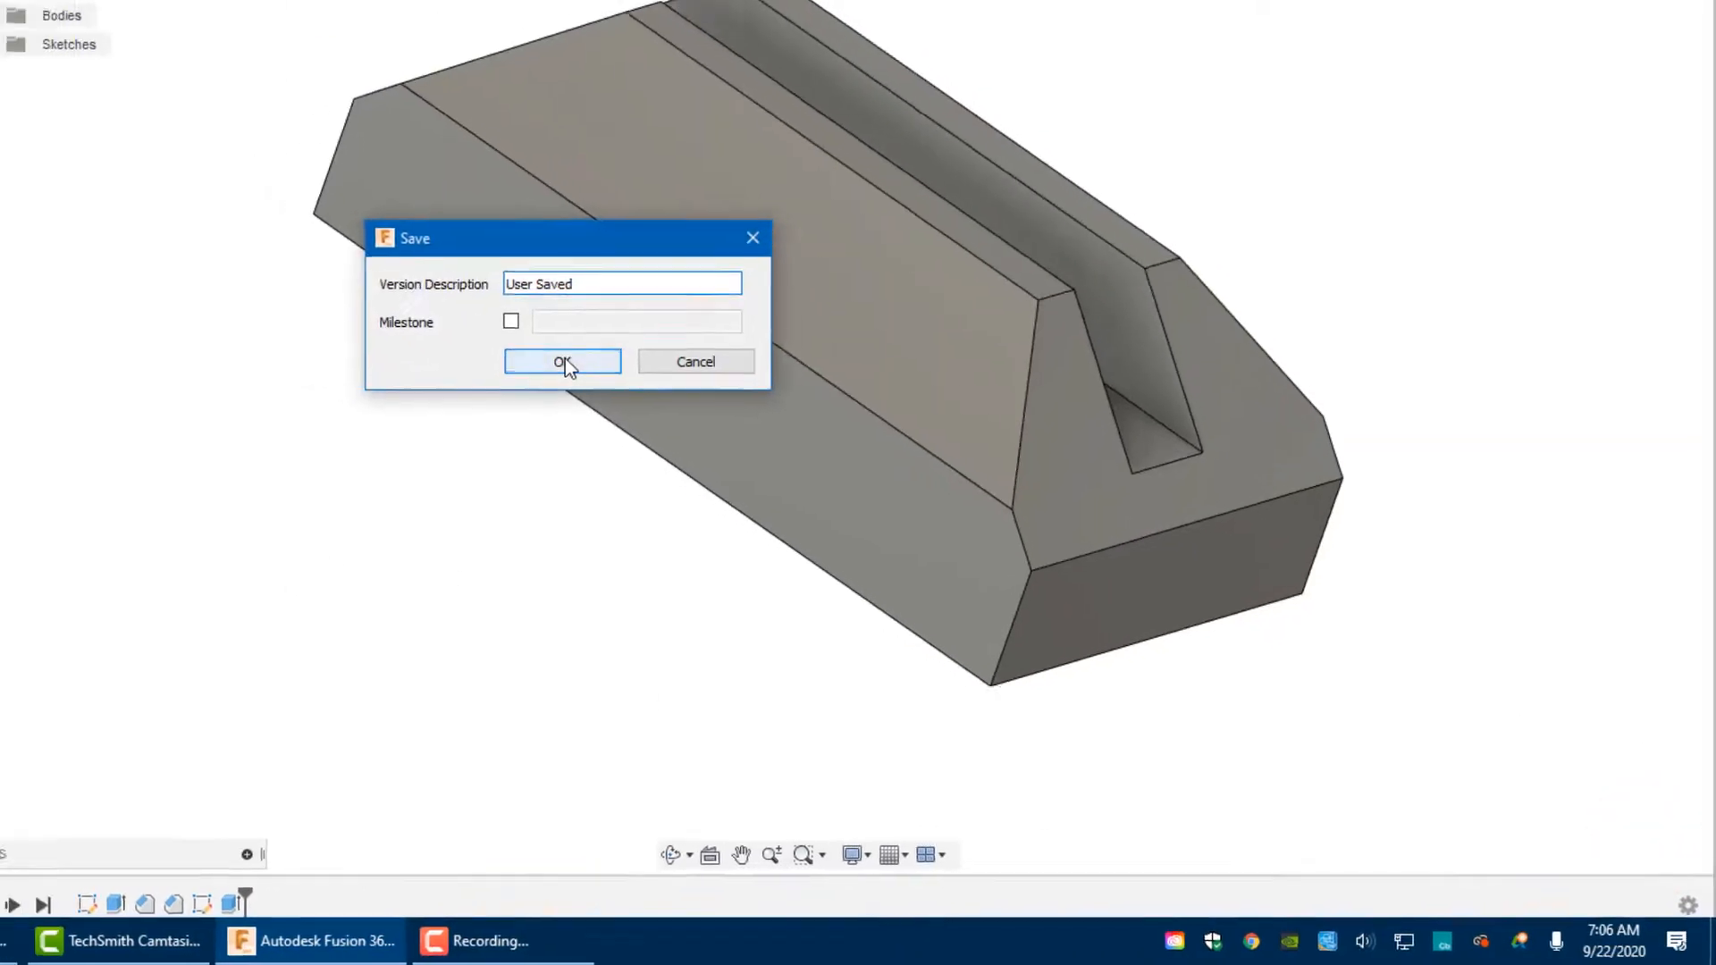
click(494, 332)
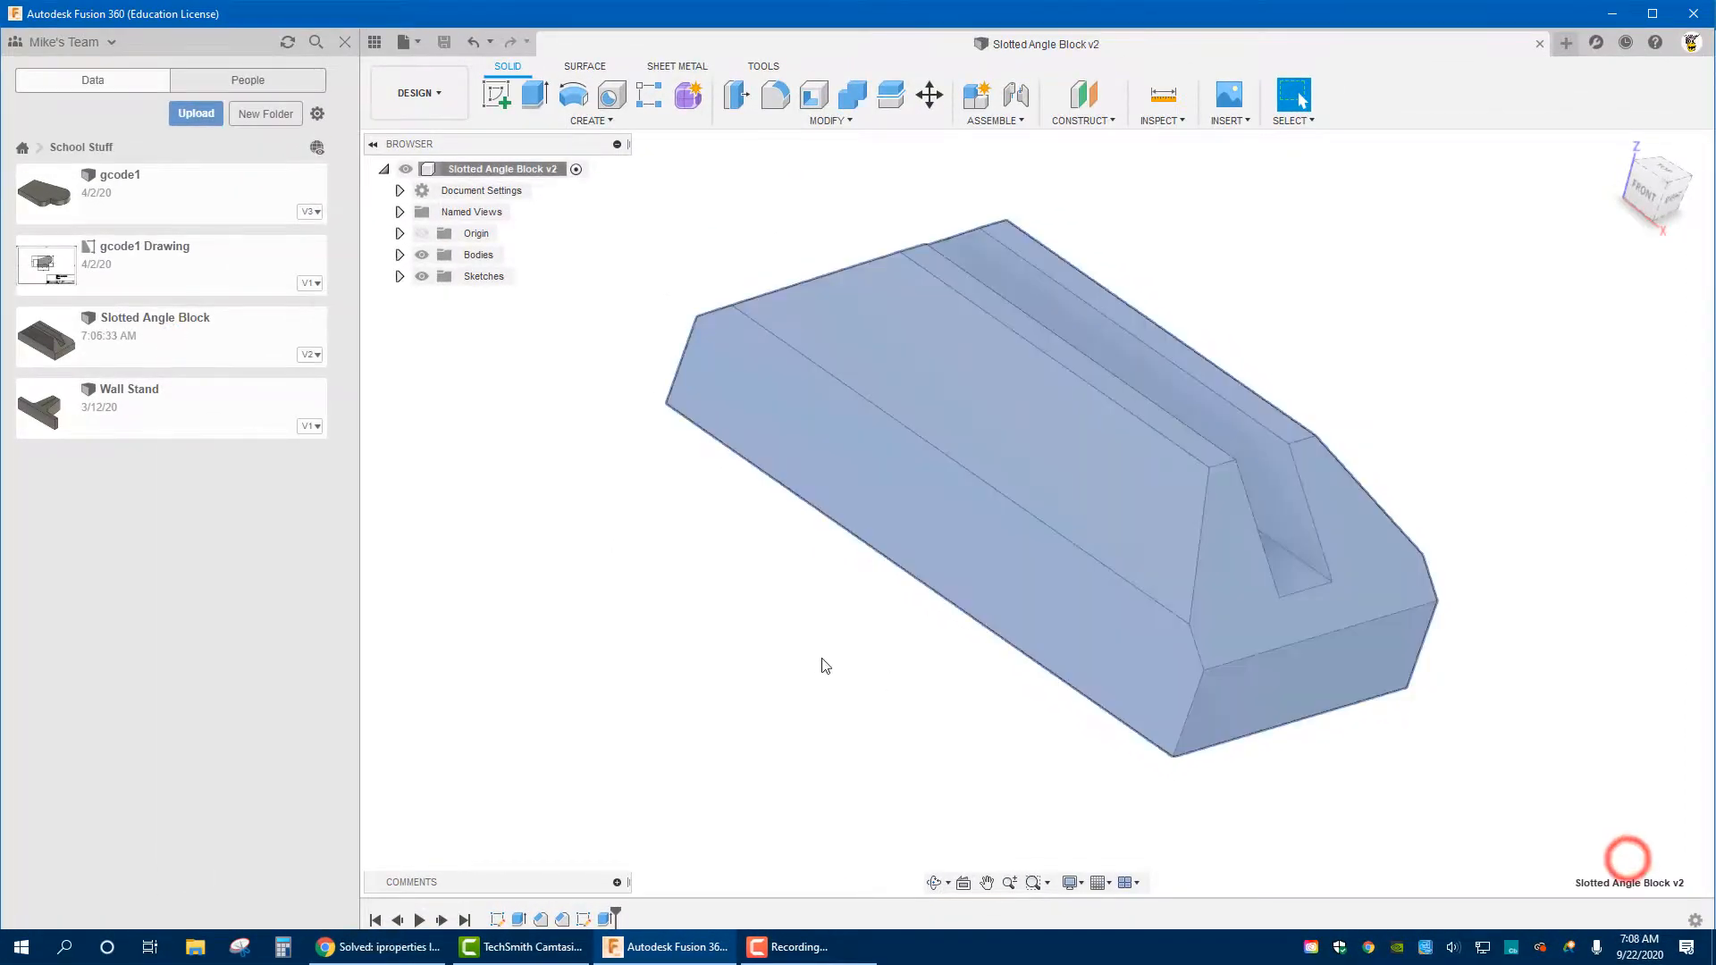
click(809, 658)
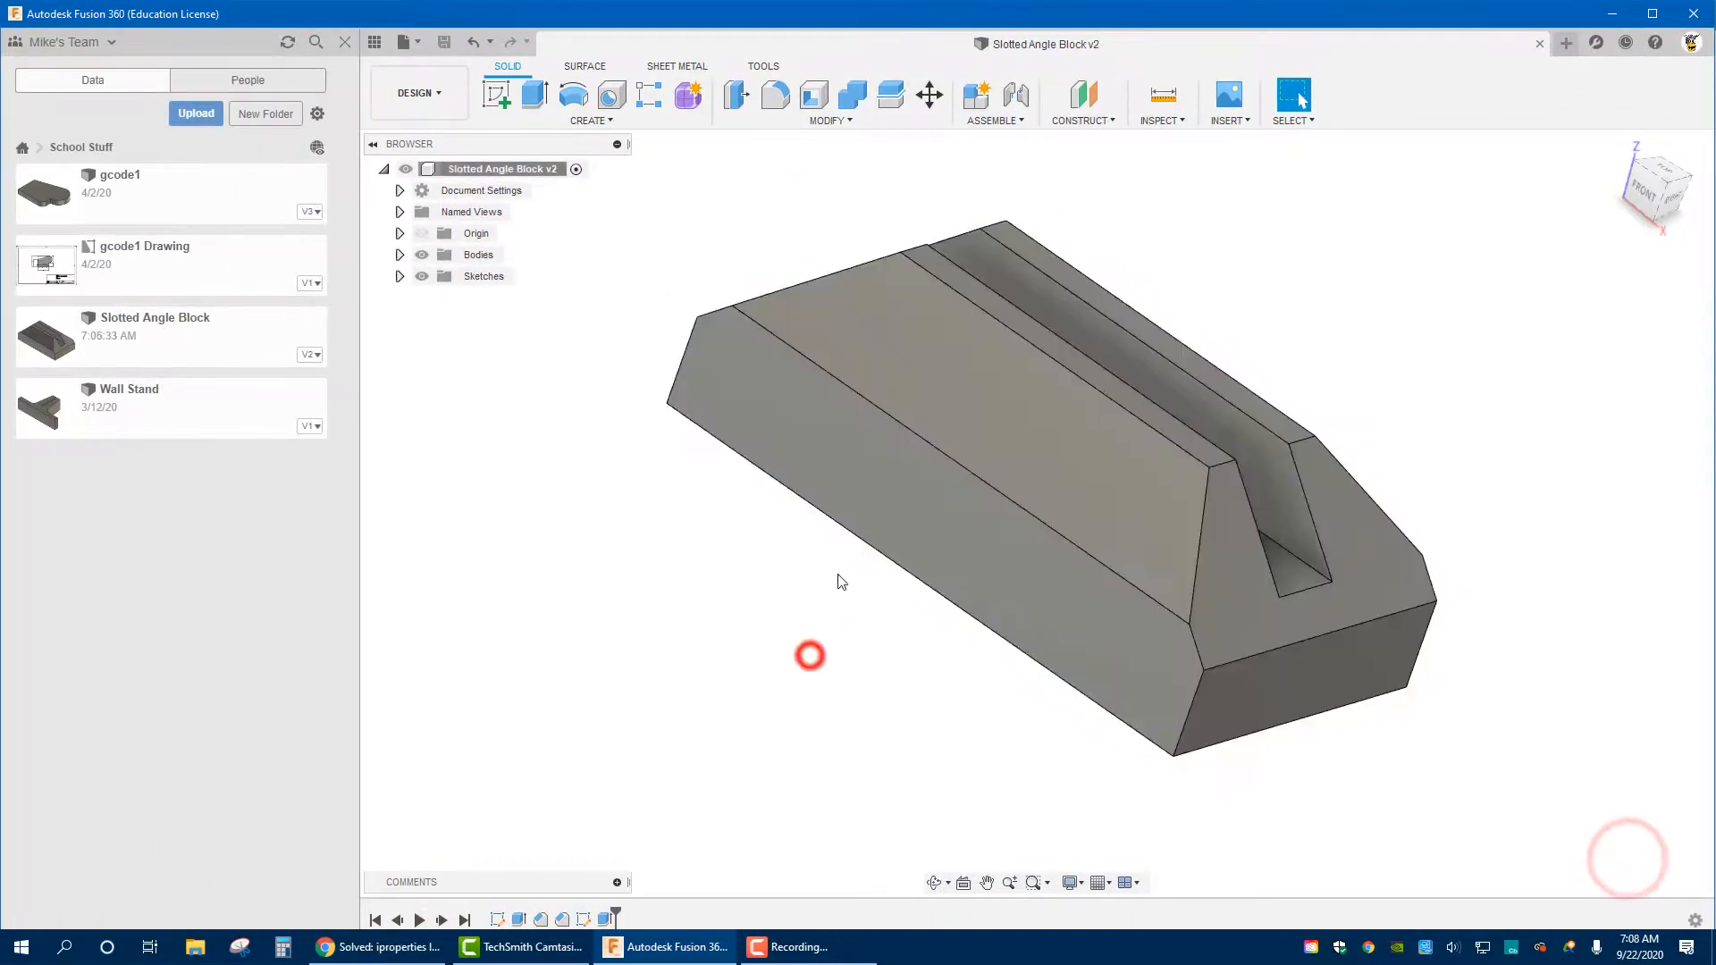
Check the physical properties of the whole Slotted Angle Block component, including mass, volume and center of mass, and close them again
shift+middle_drag(924, 512, 896, 536)
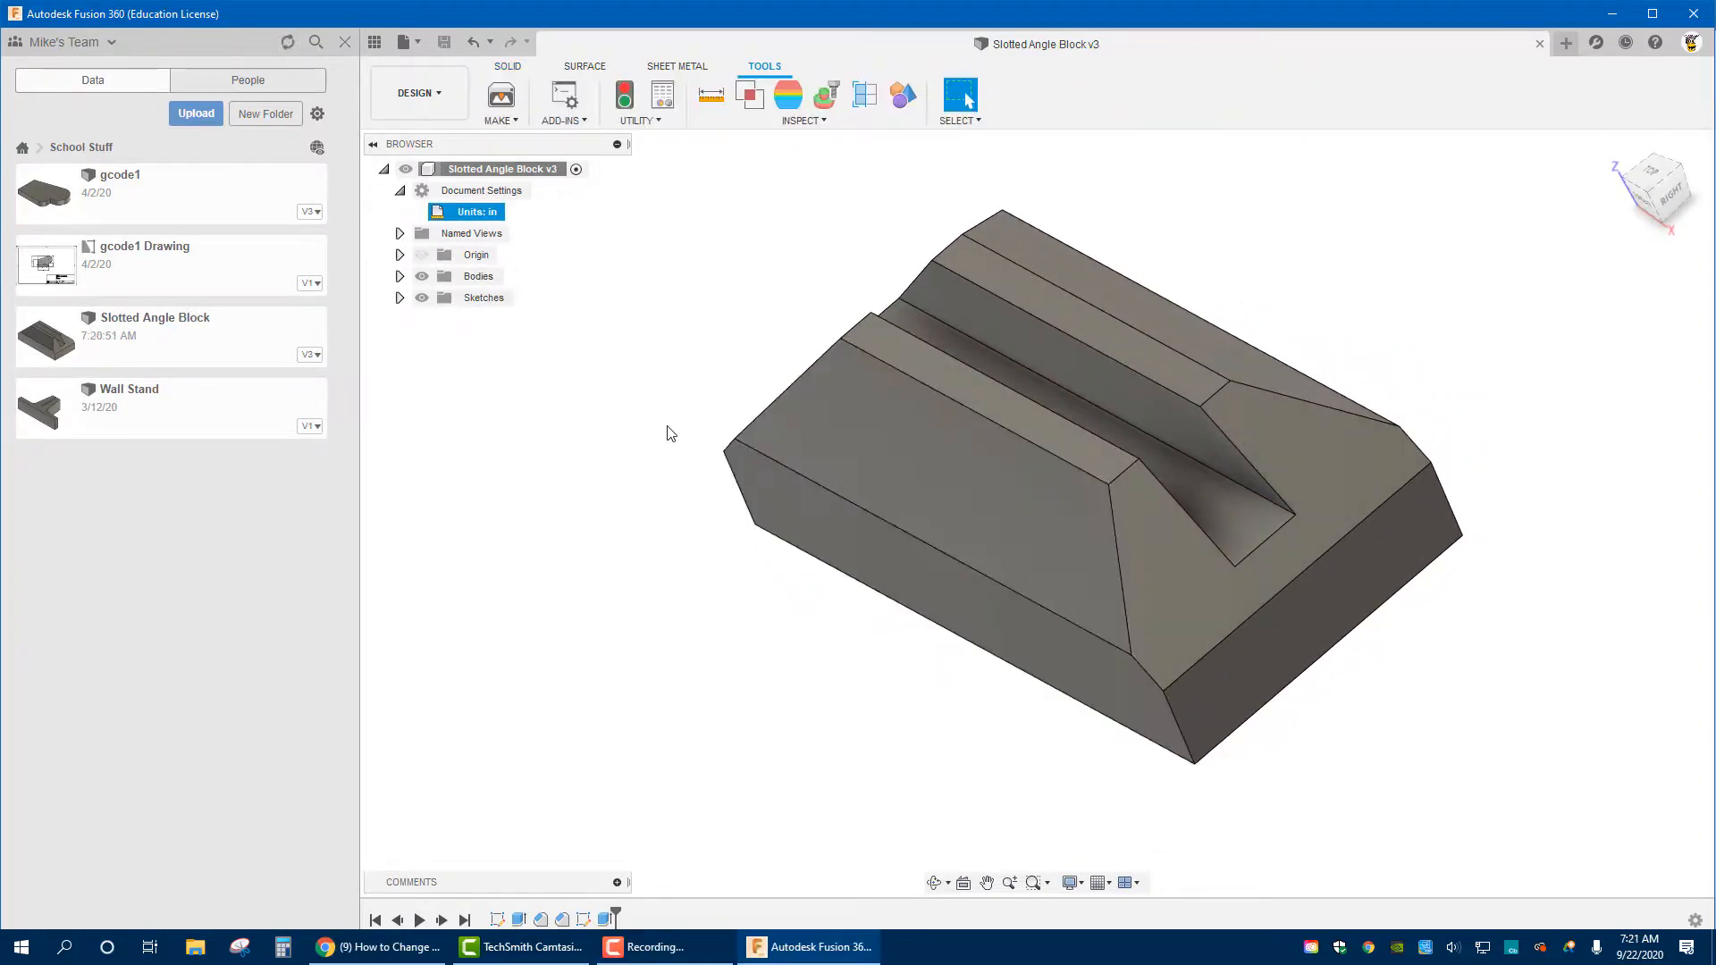
mouse_move(670, 429)
shift+middle_down()
mouse_move(678, 394)
mouse_move(703, 426)
shift+middle_up()
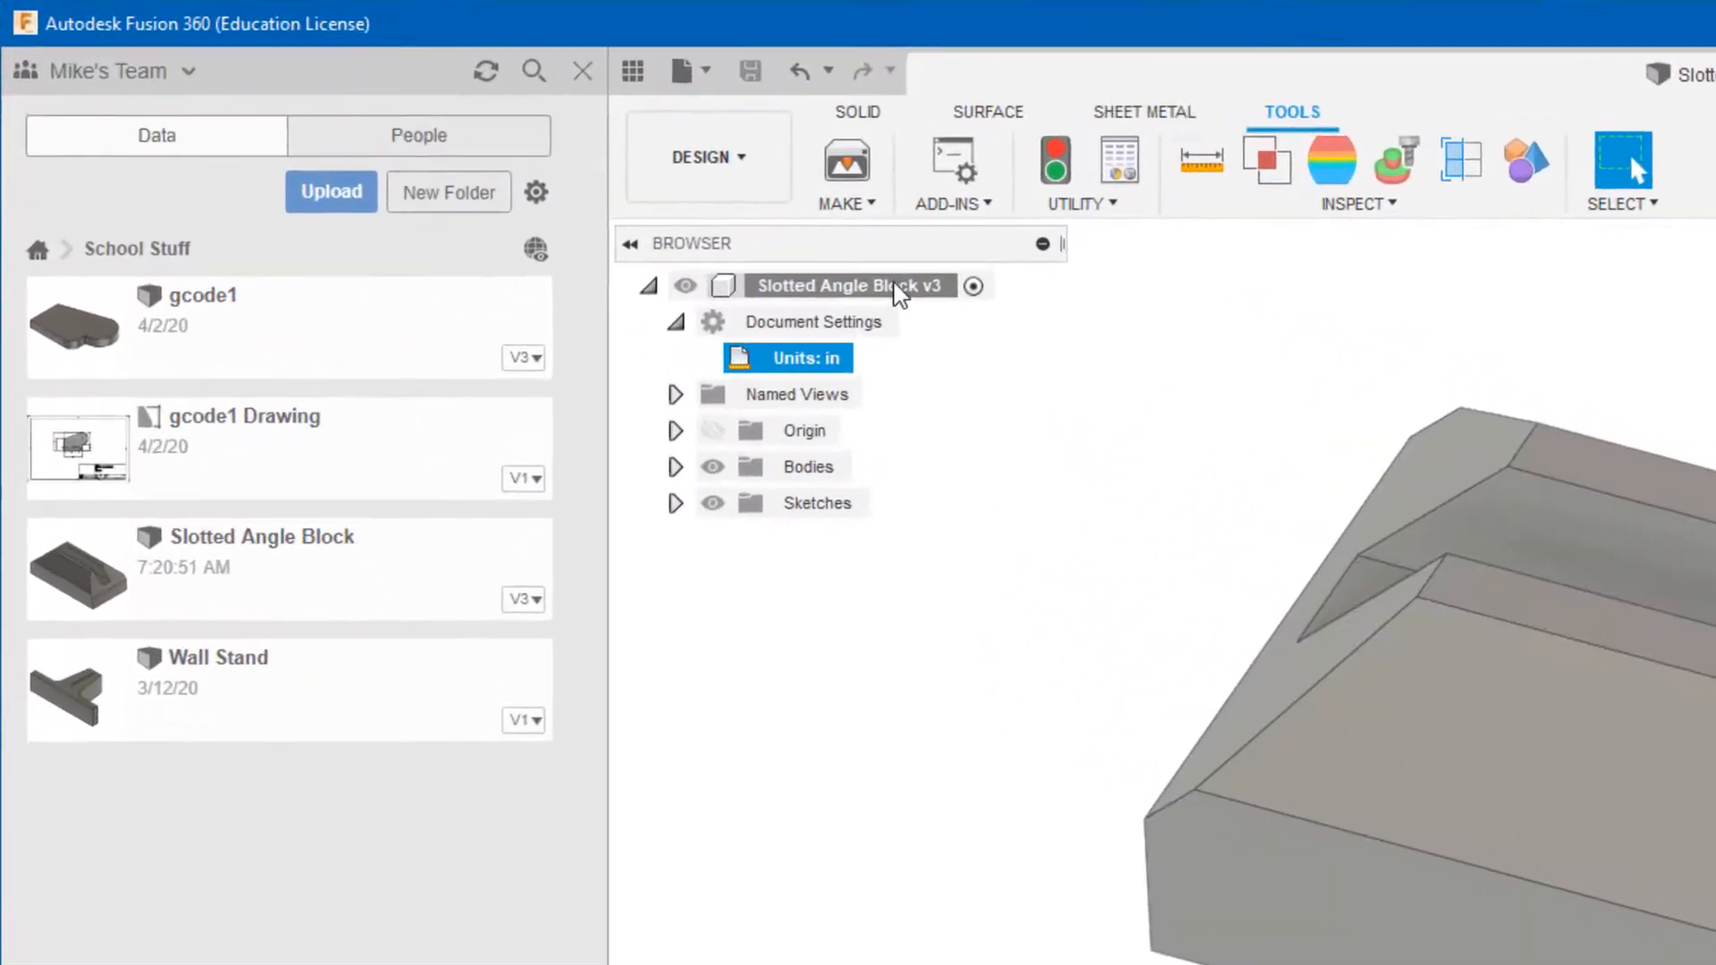
right_click(898, 291)
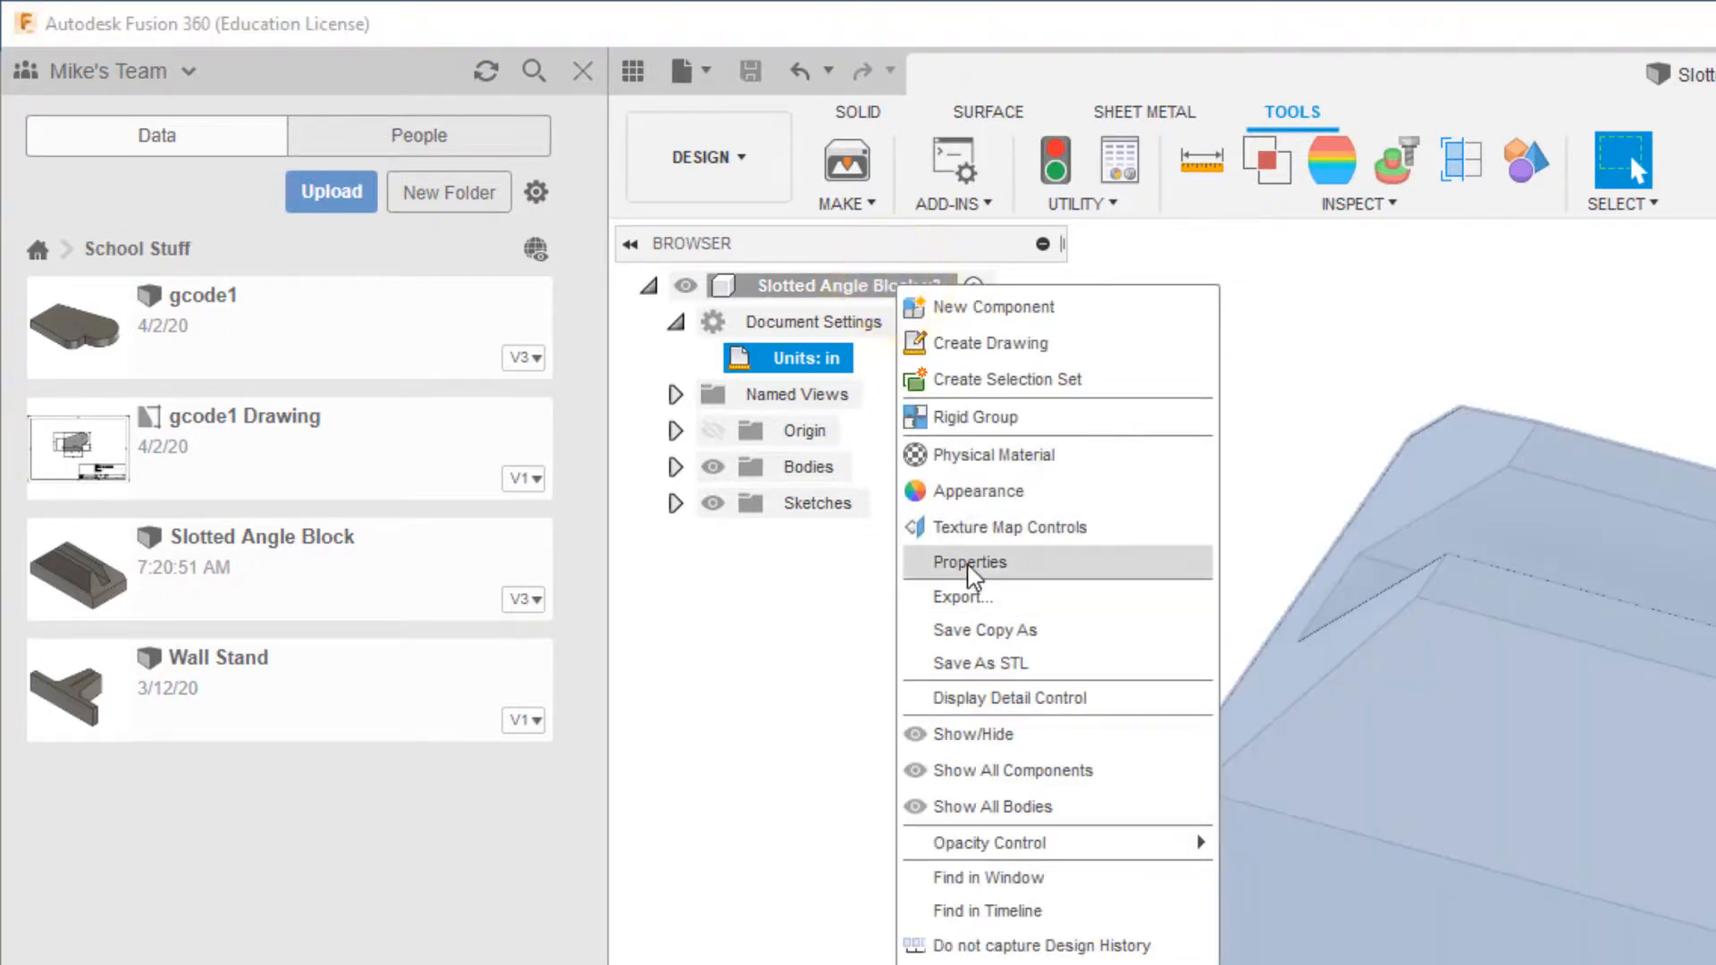
click(967, 561)
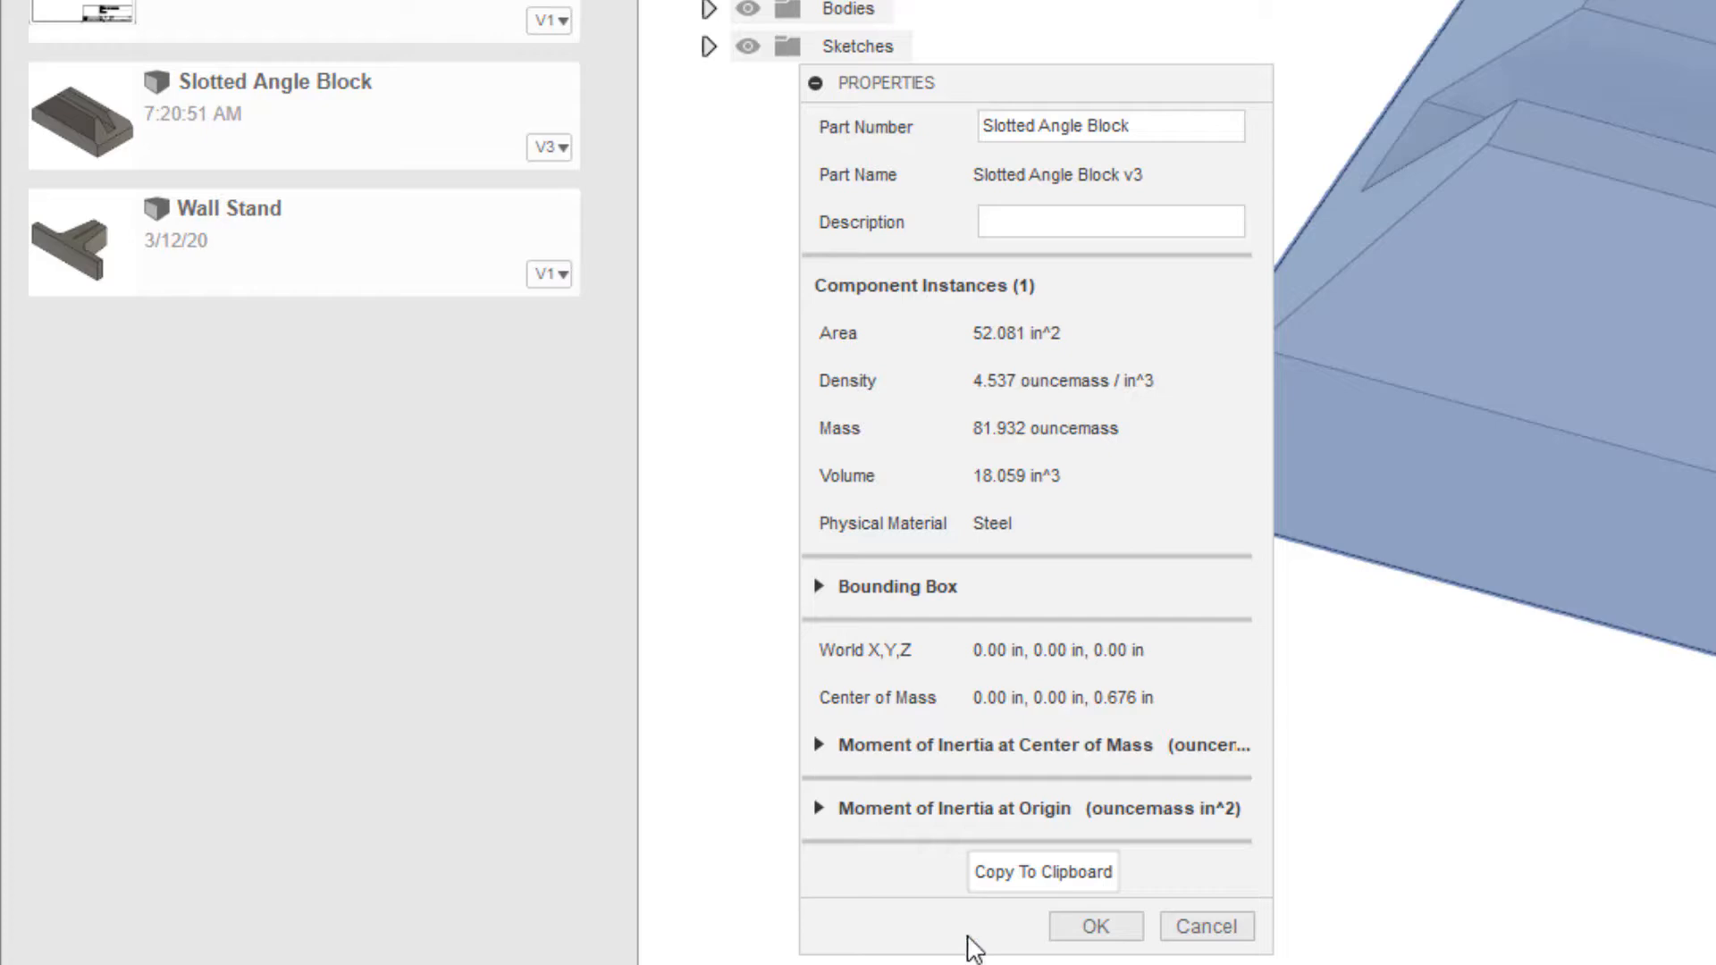
click(1077, 923)
click(913, 510)
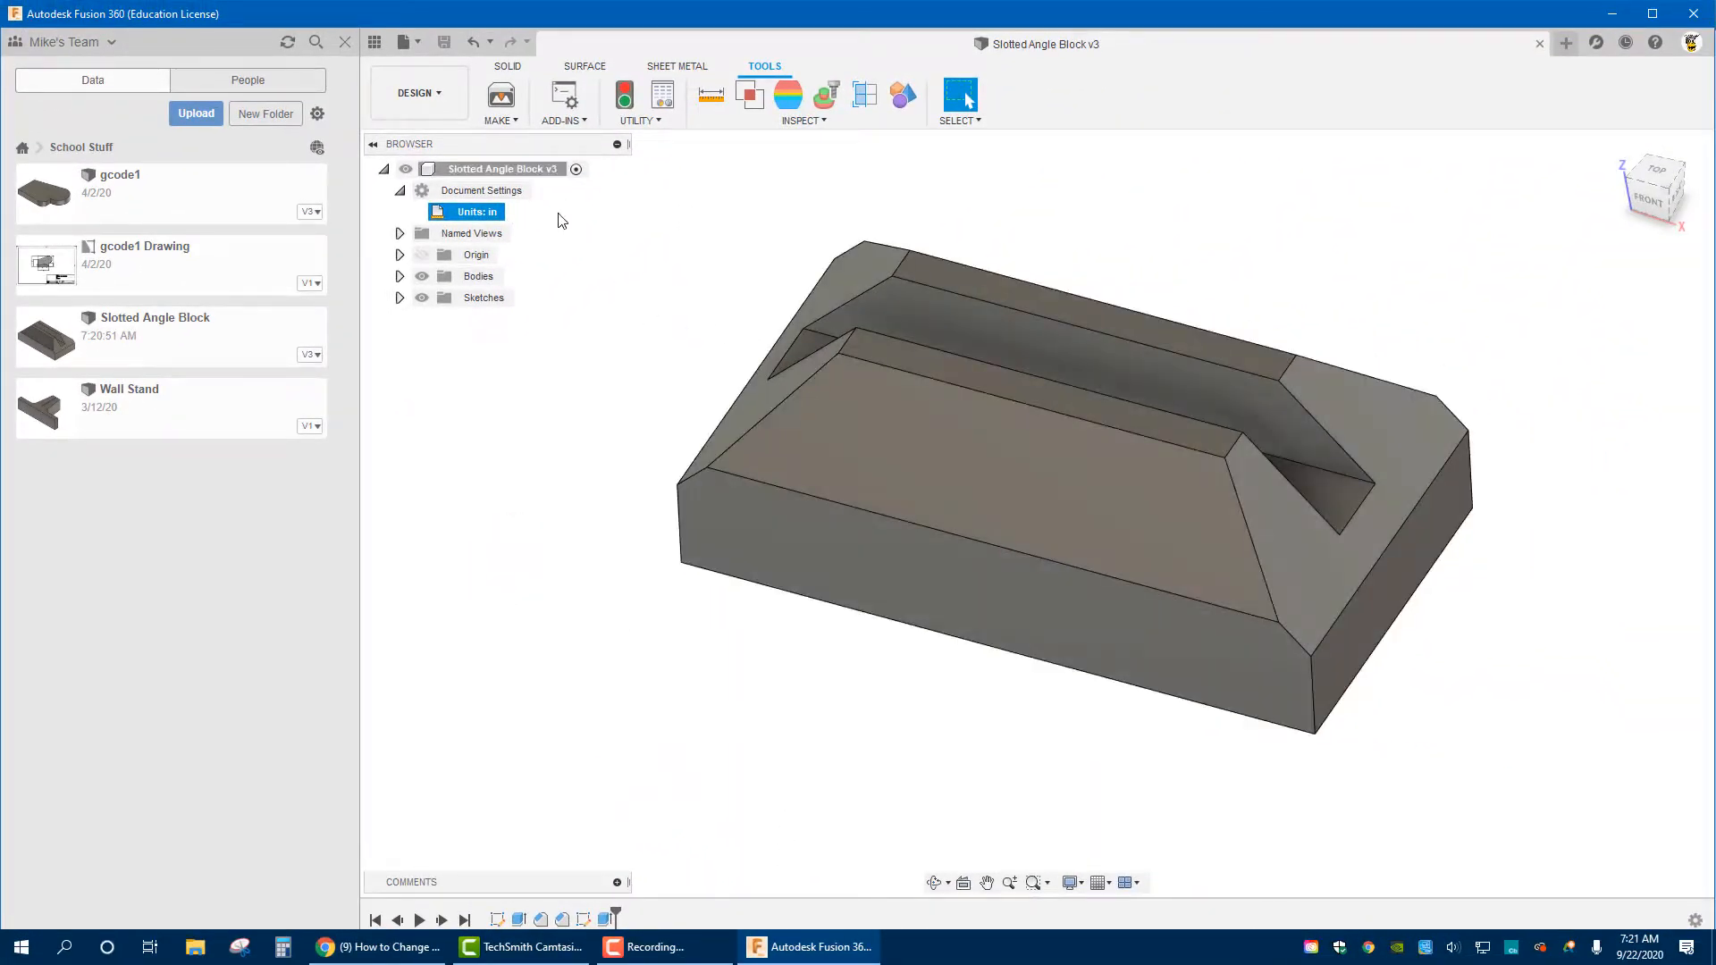
Apply the Paint - Enamel Glossy (Blue) appearance to the block body
right_click(540, 170)
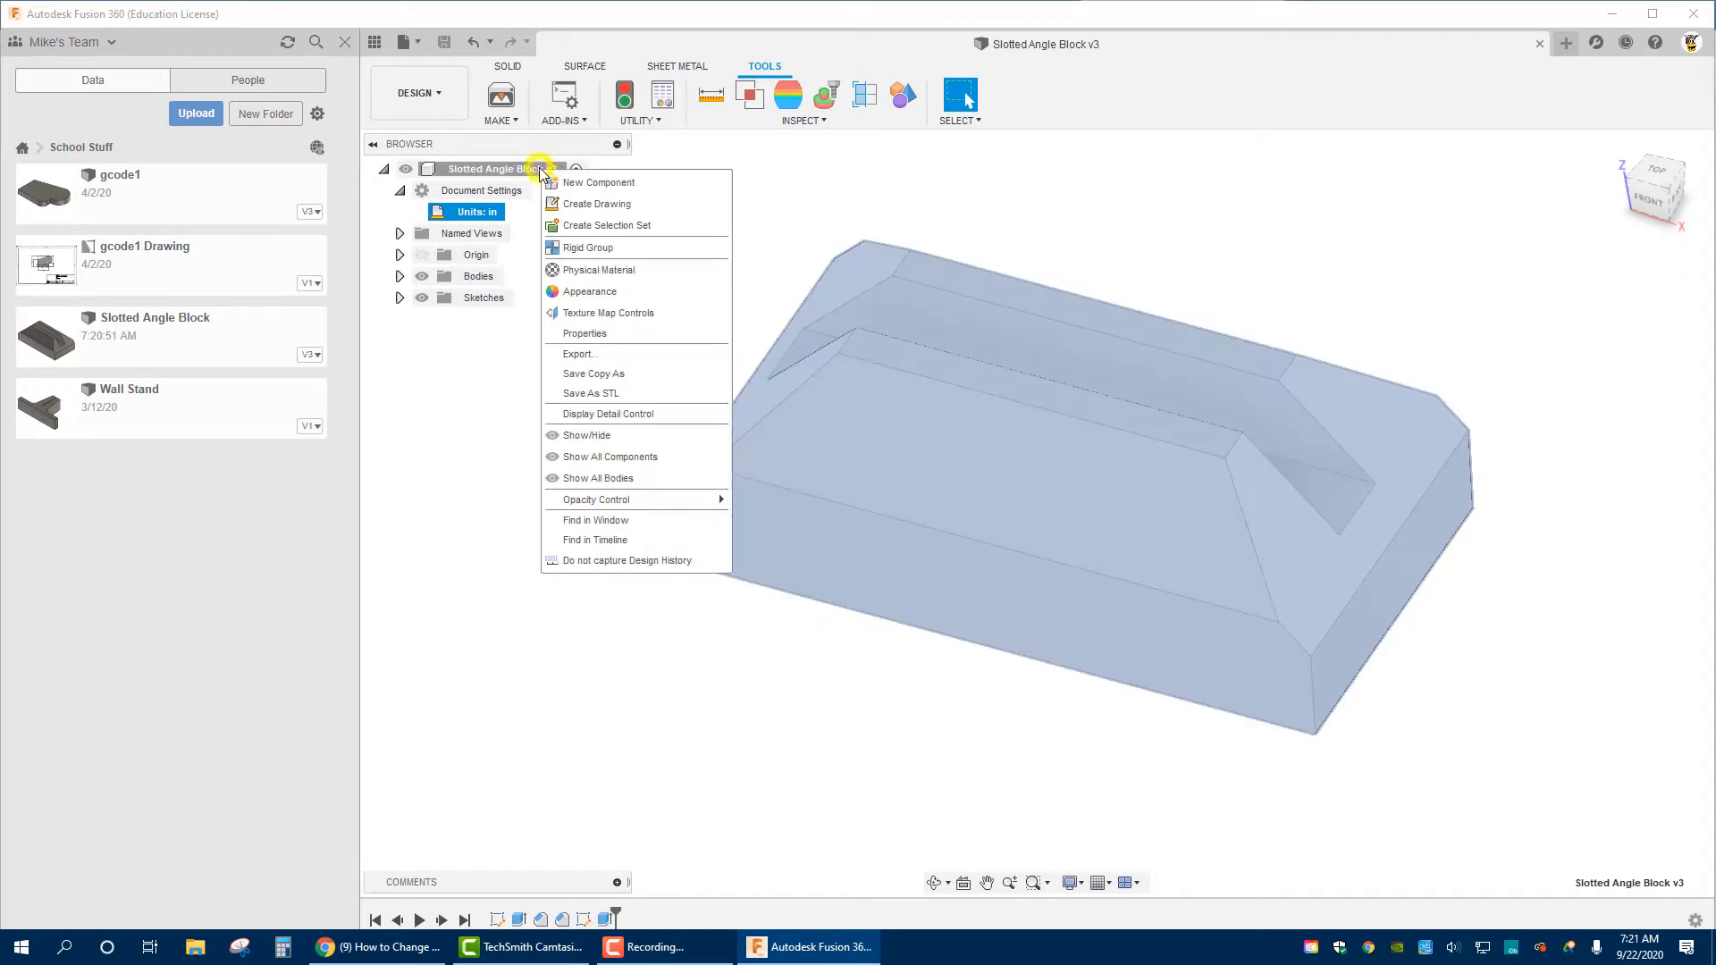
click(592, 291)
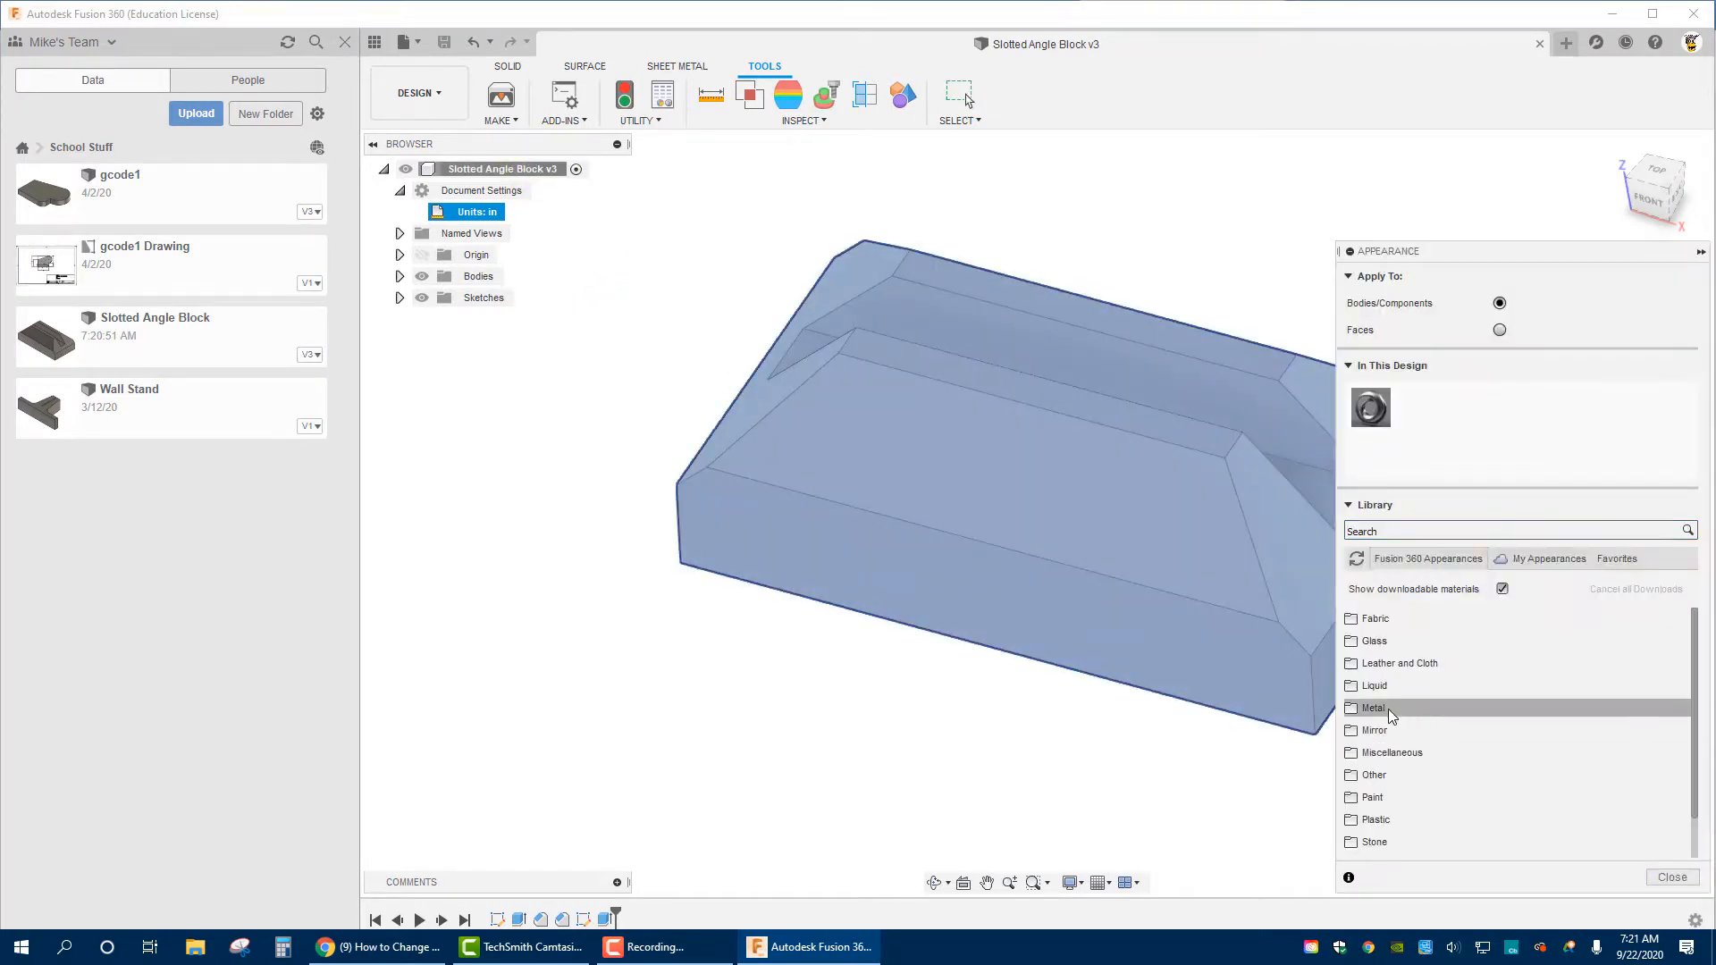
click(1387, 710)
scroll(1471, 713, down, 5)
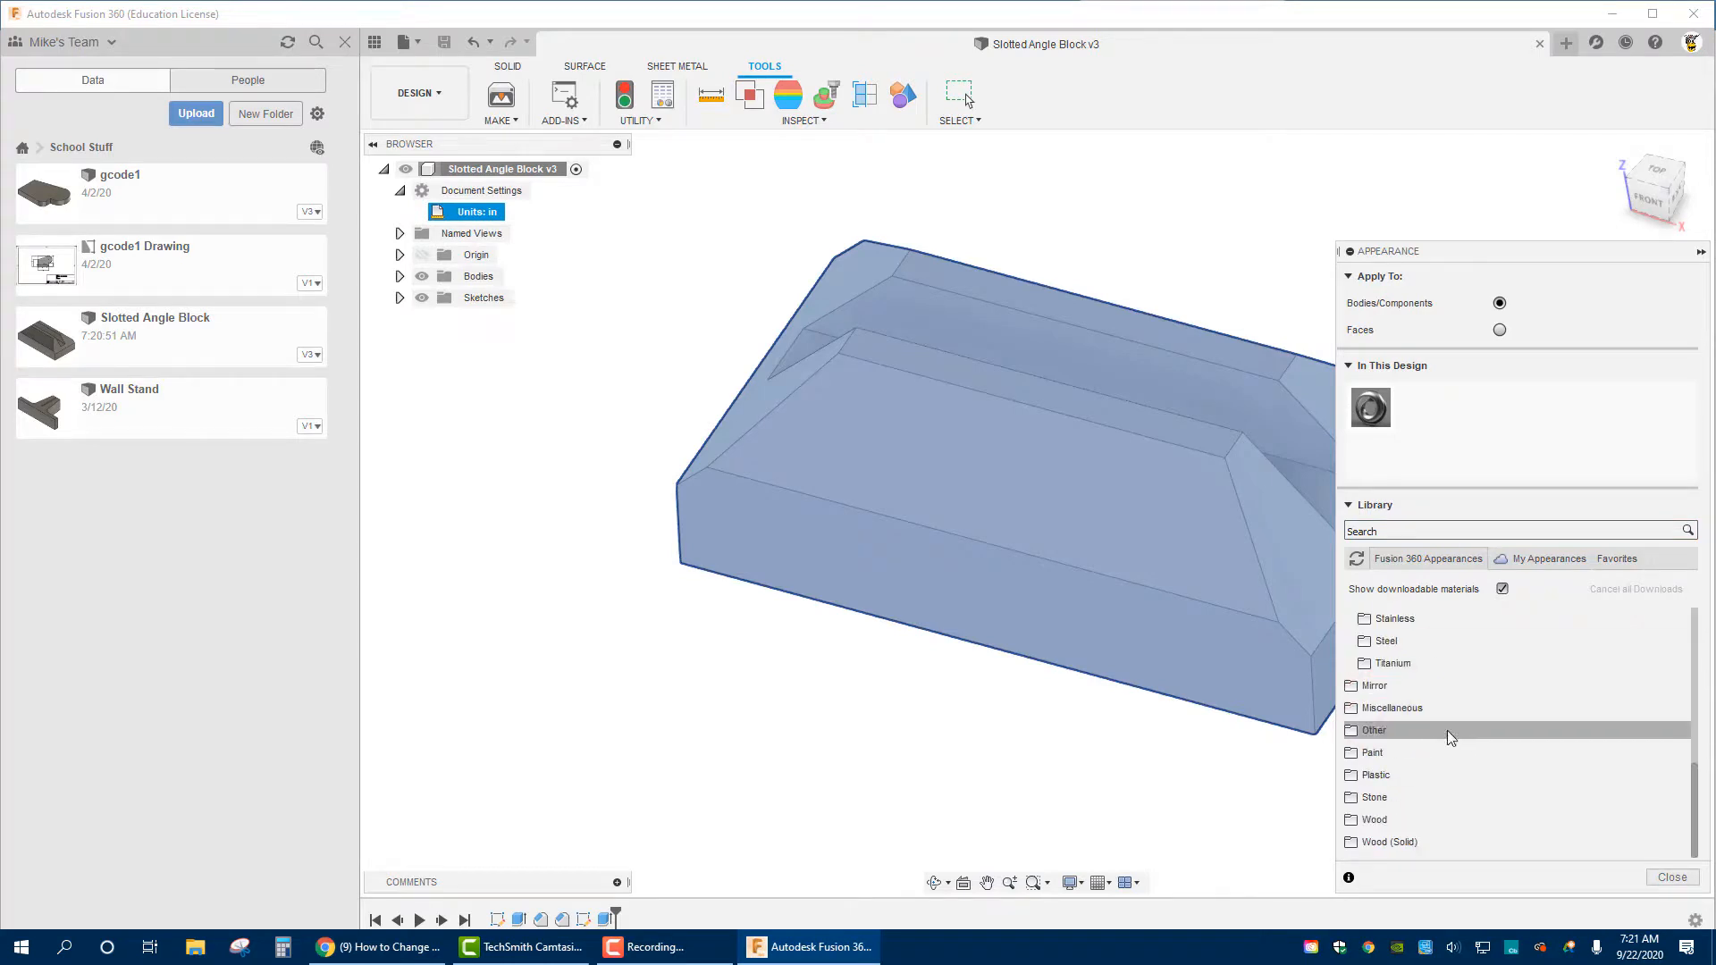
click(1372, 753)
click(1383, 775)
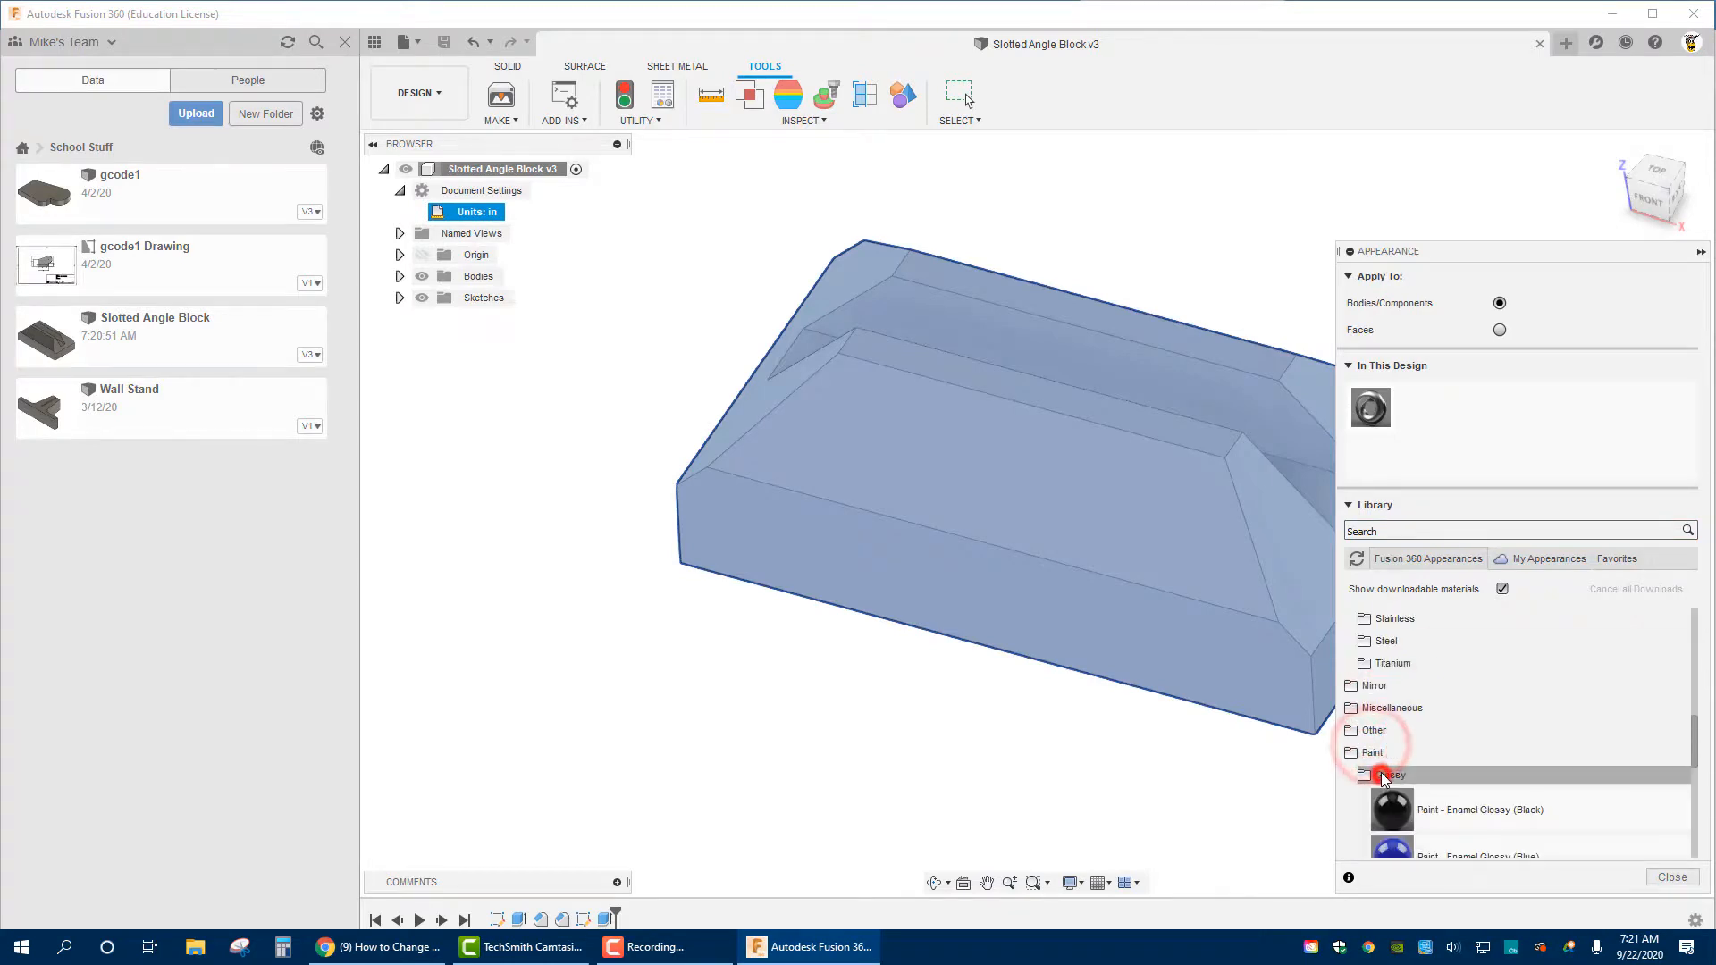
drag(1437, 849, 954, 696)
click(1672, 877)
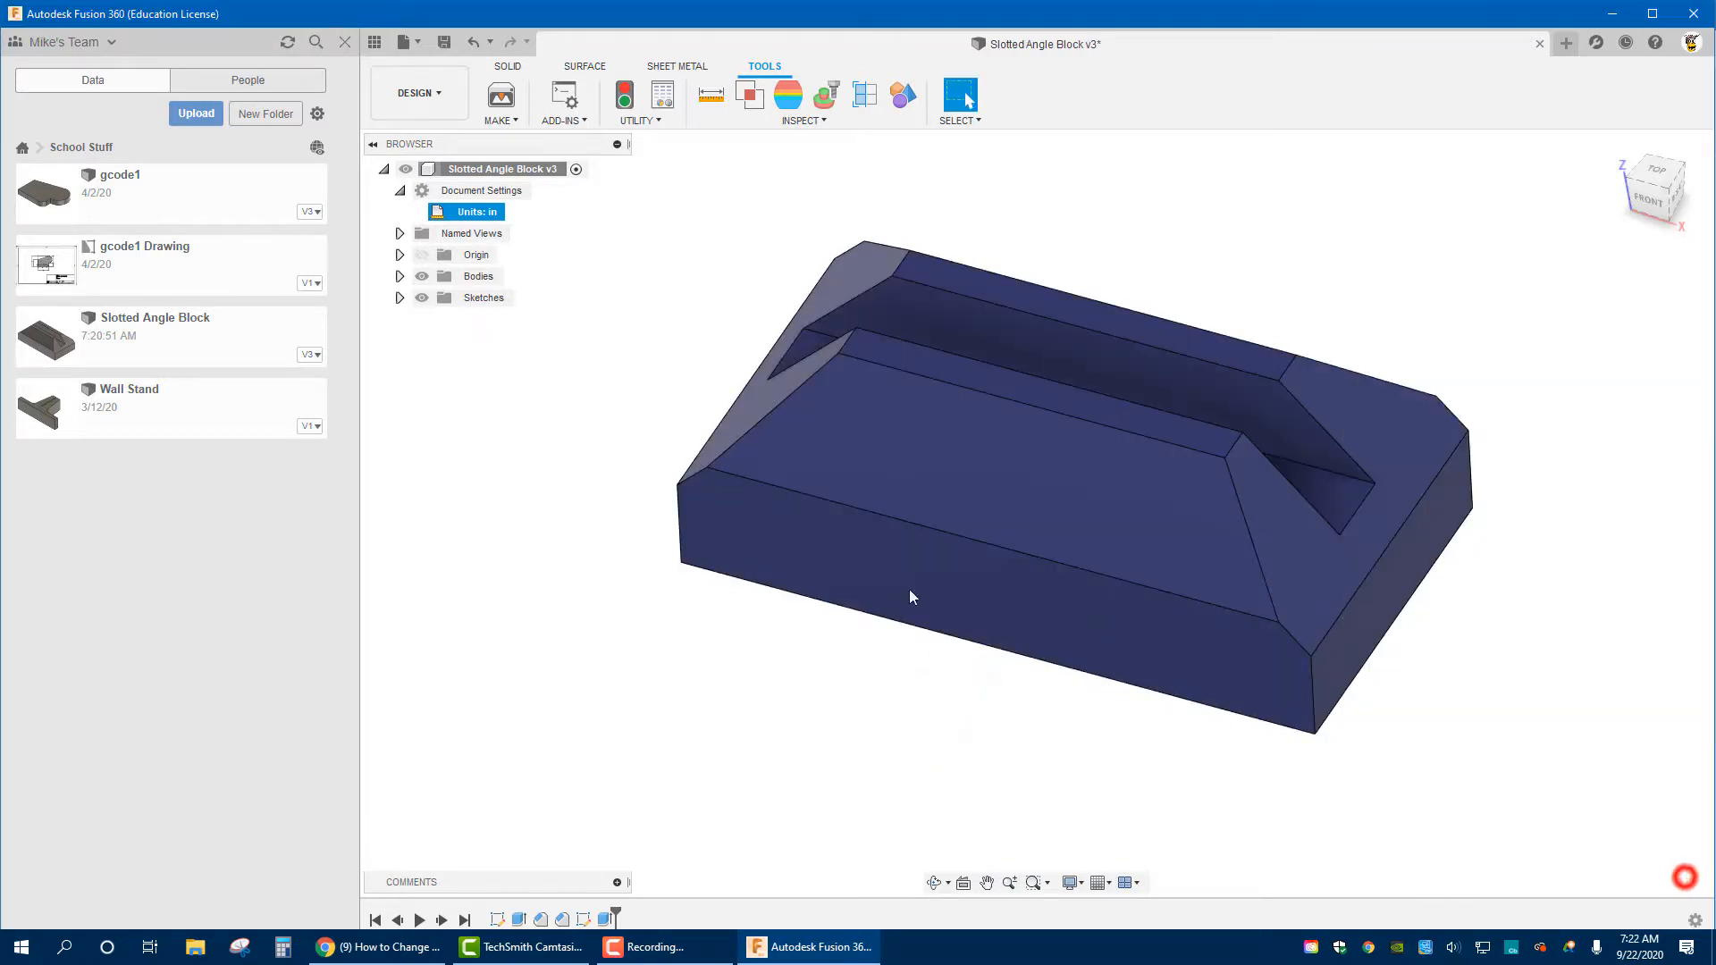
Save the recolored block as a new version with the description "User Saved", and inspect it from its other end
click(444, 42)
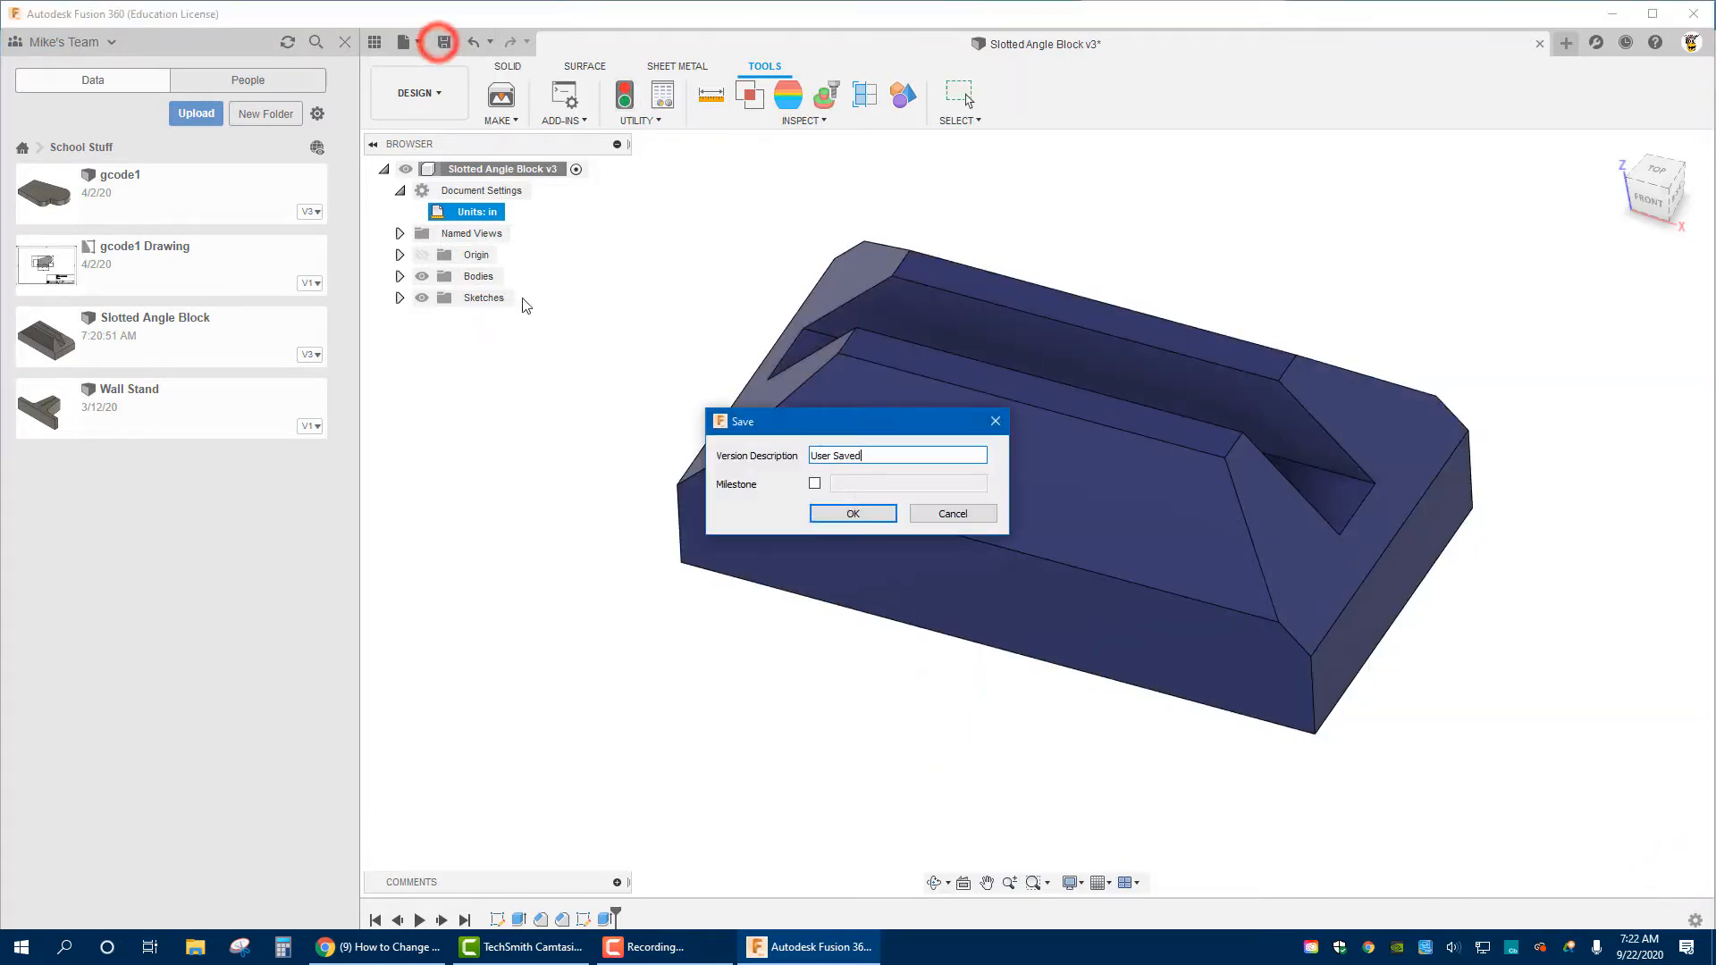
click(853, 514)
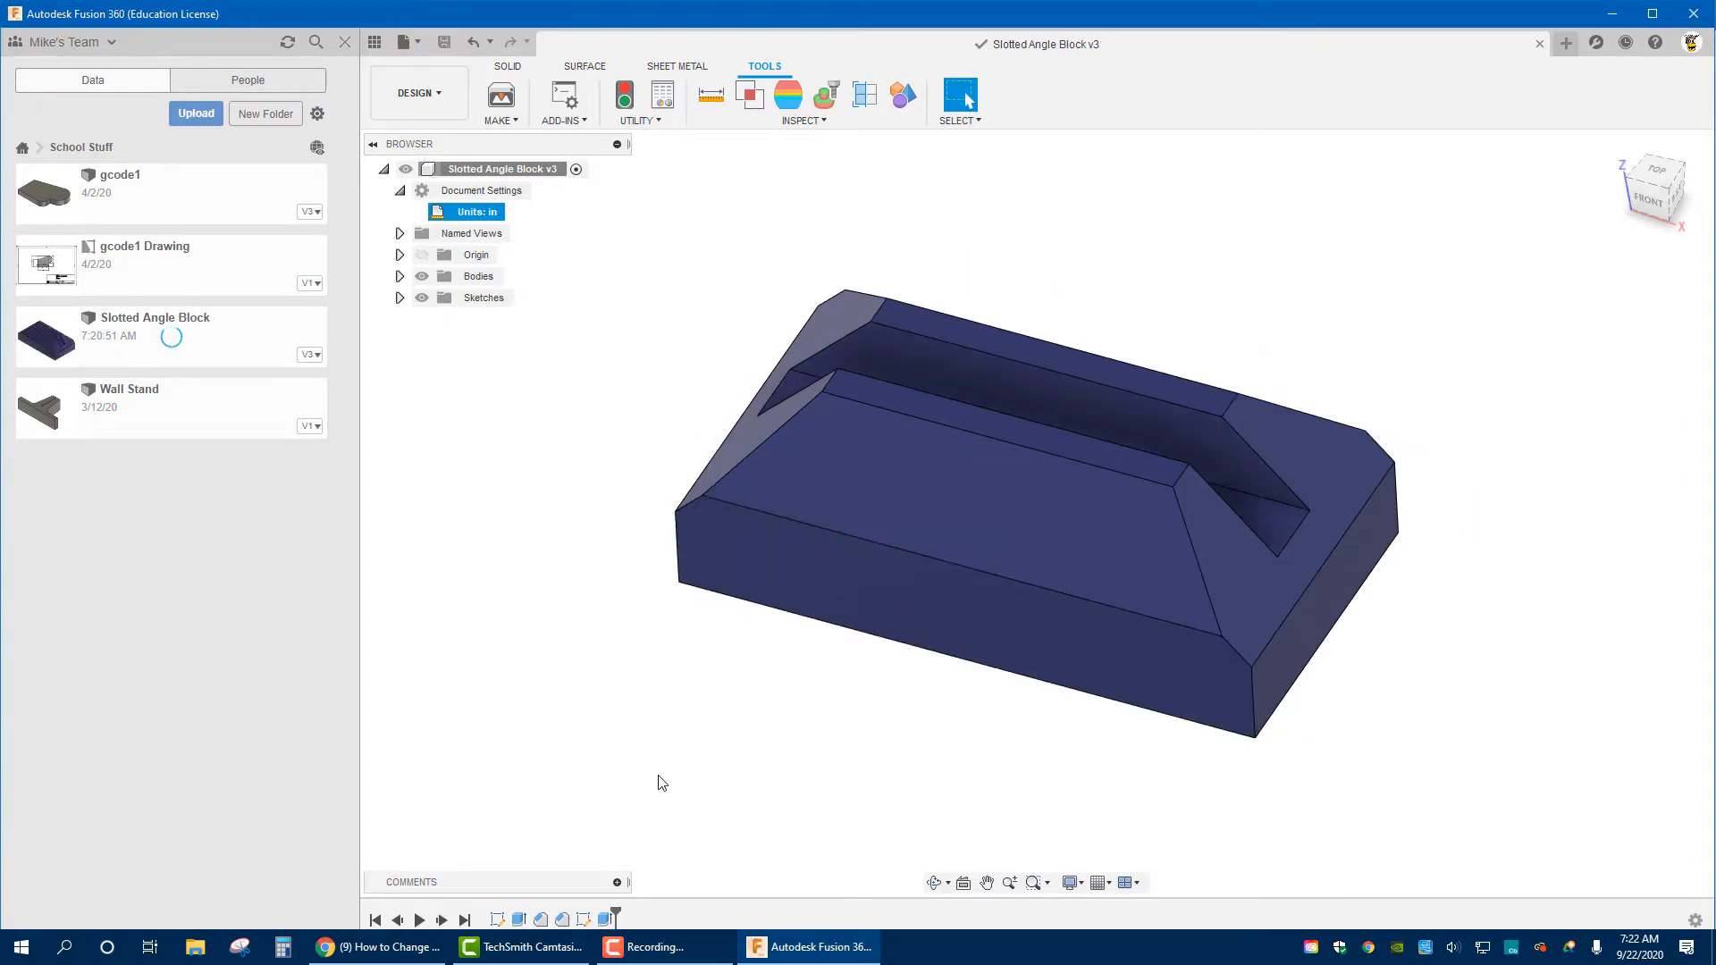
shift+middle_drag(684, 617, 890, 697)
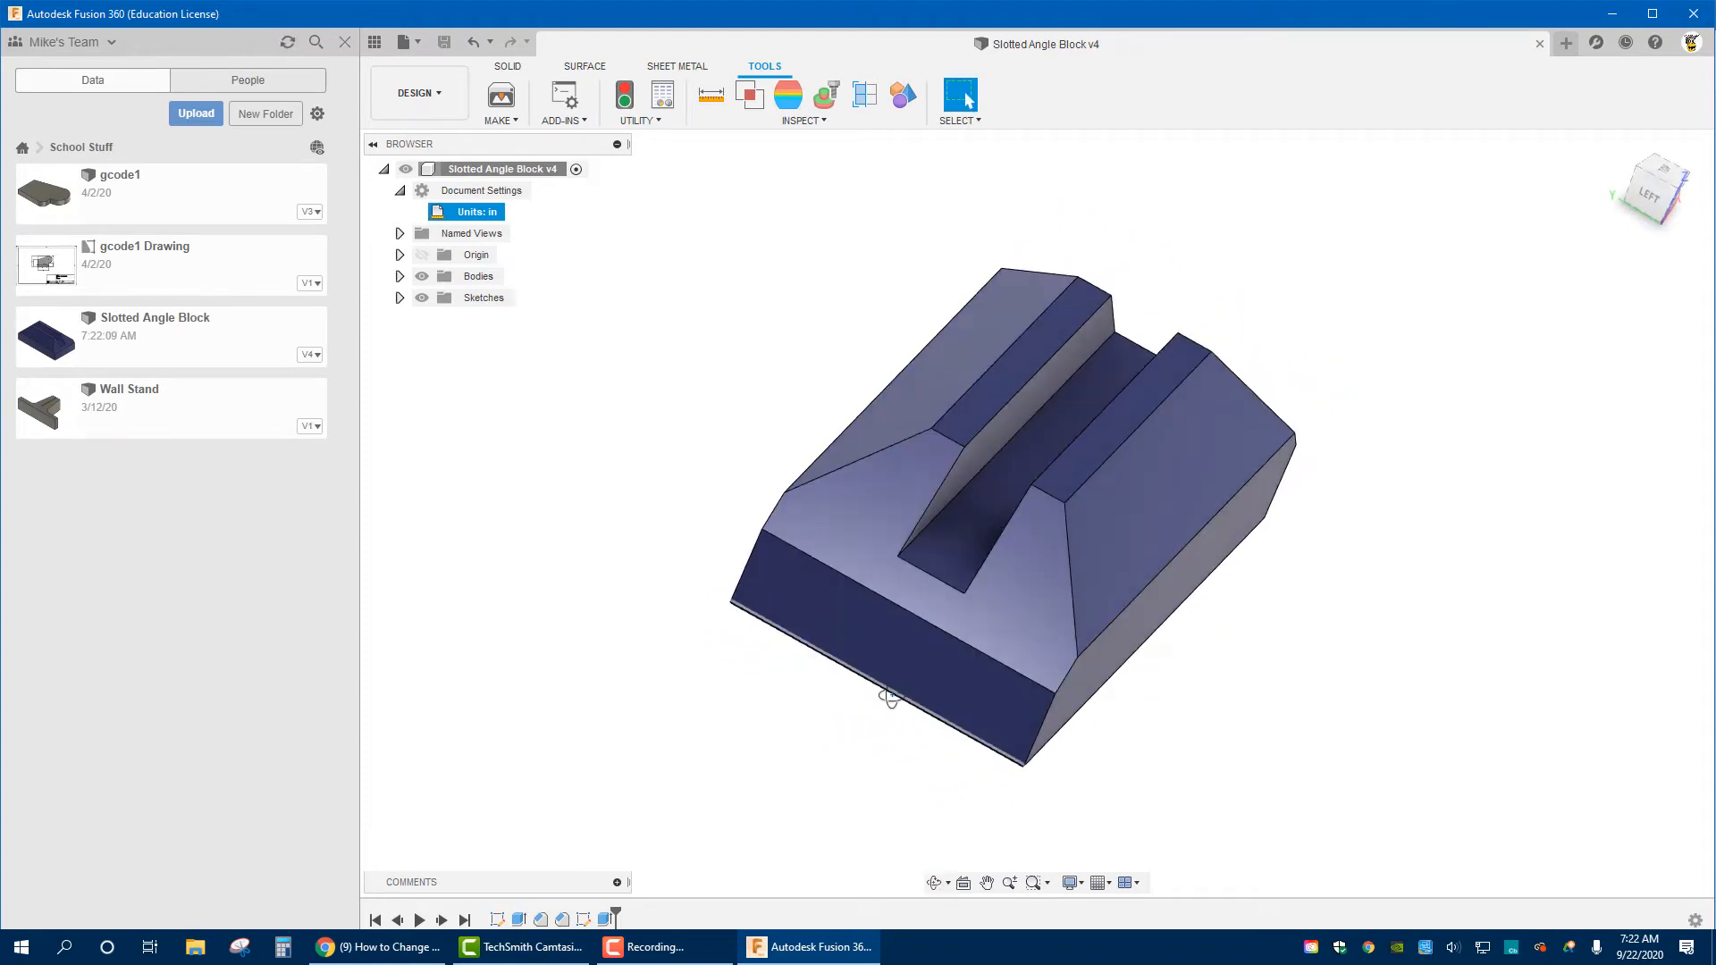